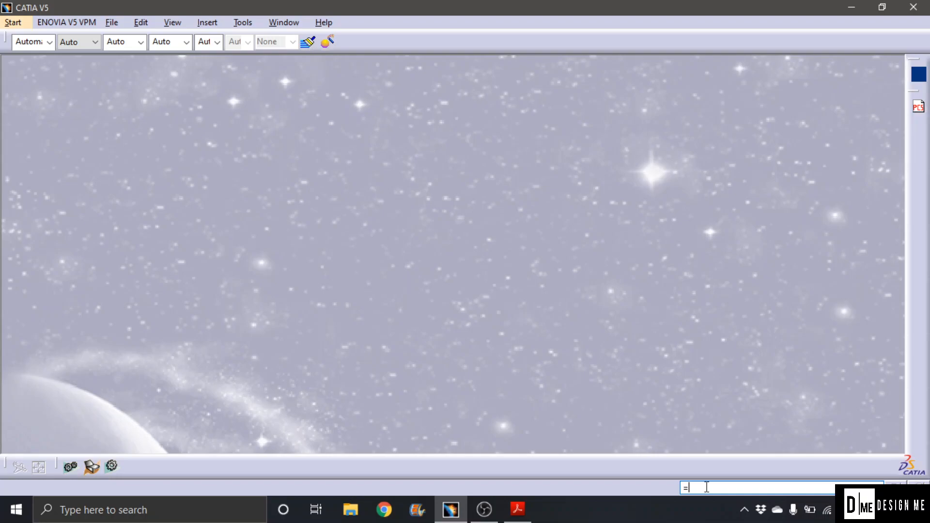
Switch to Adobe Acrobat Reader and examine the radial engine assembly figures and the Master Rod's dimensioned views in Radial Engine.pdf.
left_click(517, 509)
scroll(514, 348, "up", 2)
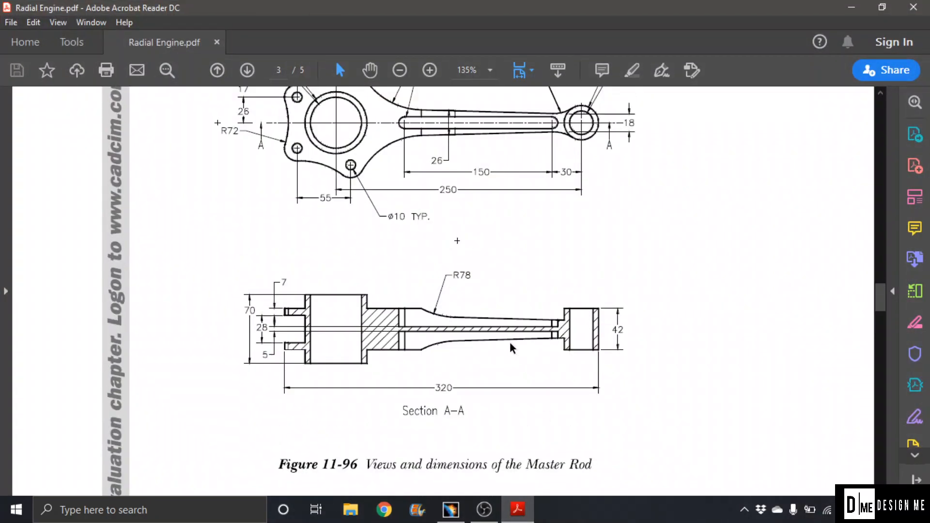
scroll(515, 348, "up", 5)
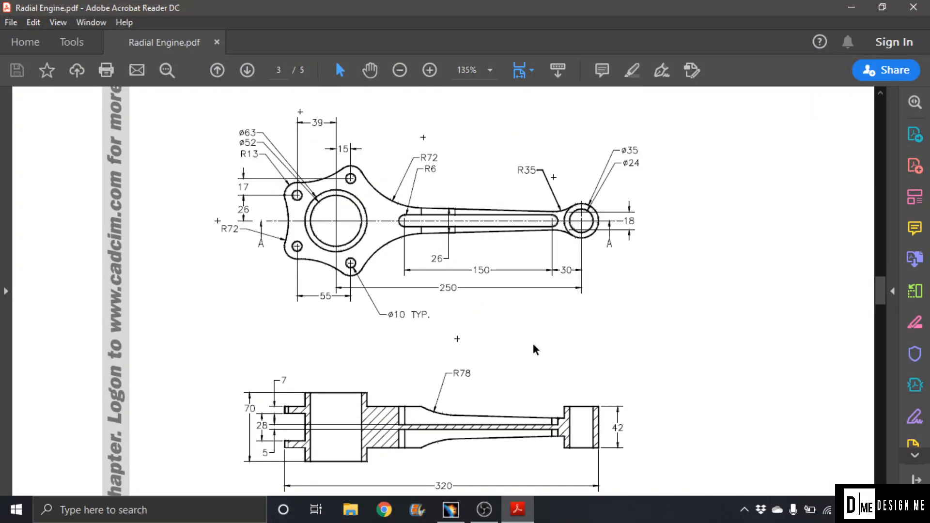
scroll(458, 366, "up", 20)
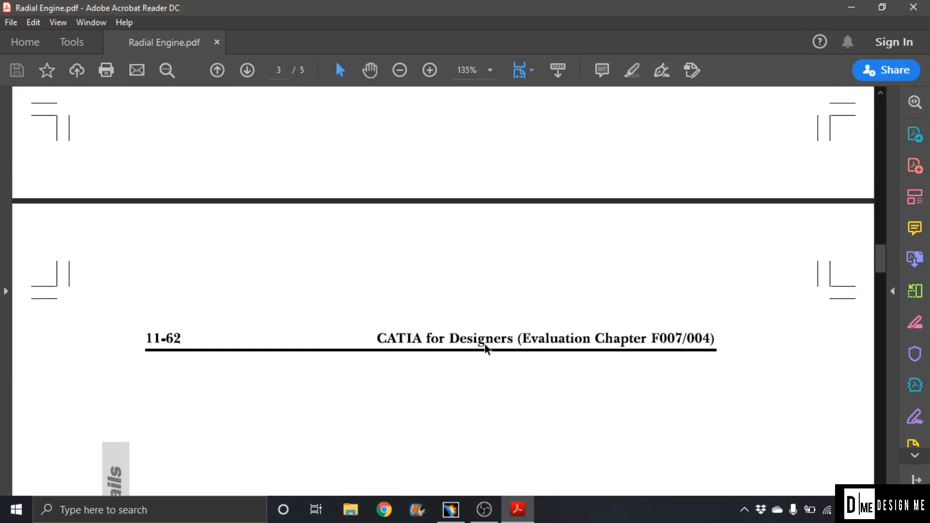
scroll(530, 303, "up", 20)
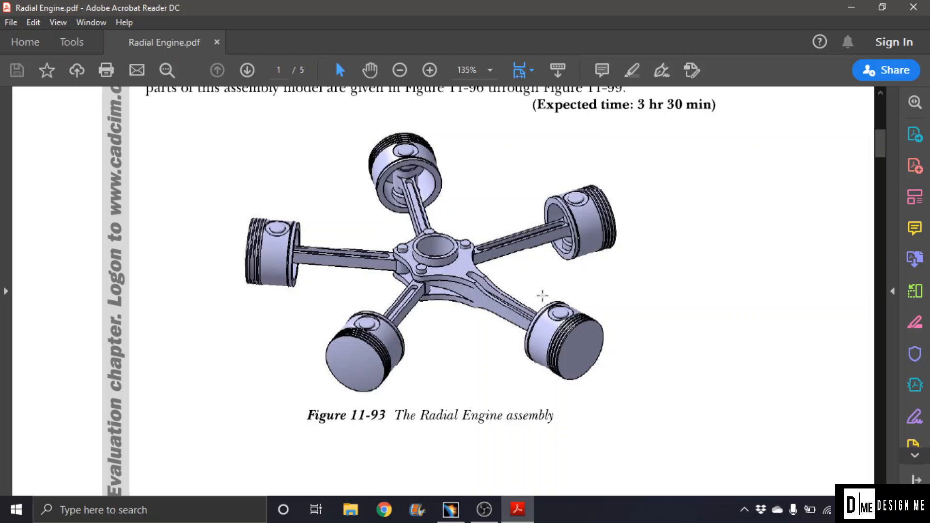
scroll(675, 237, "down", 15)
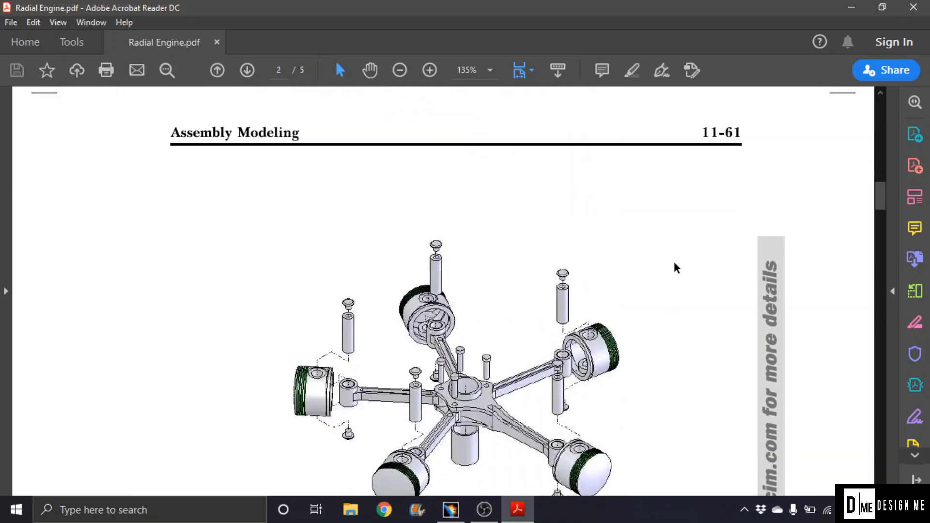
scroll(675, 270, "down", 15)
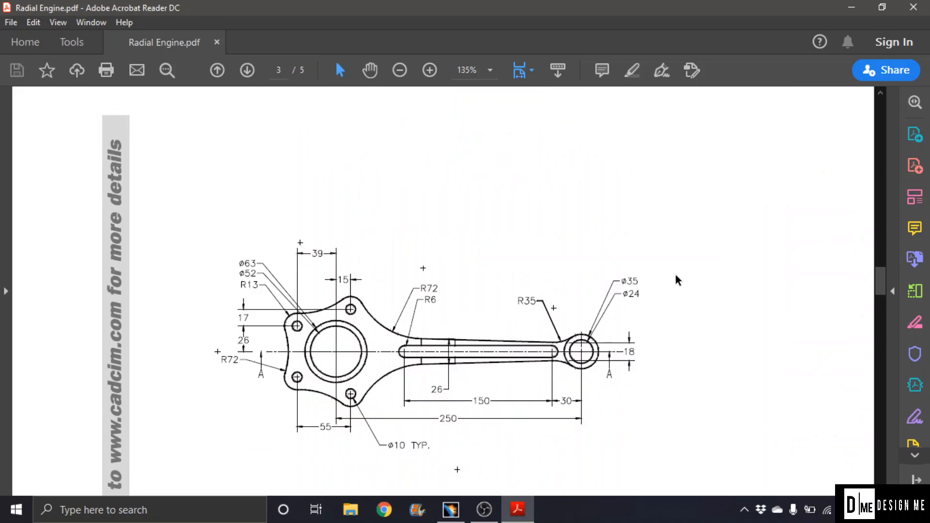
scroll(677, 280, "up", 3)
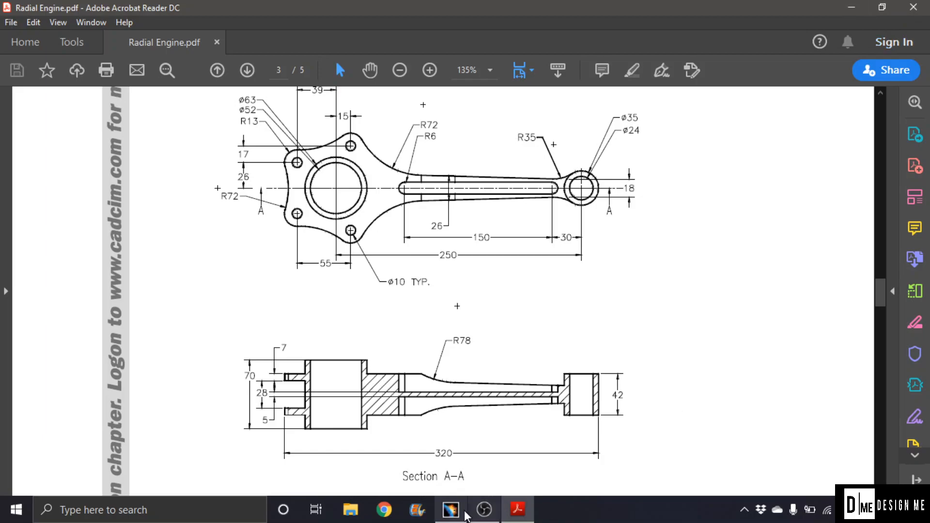
Switch to CATIA and create a new Part Design part named Master Rod.
left_click(464, 512)
left_click(22, 22)
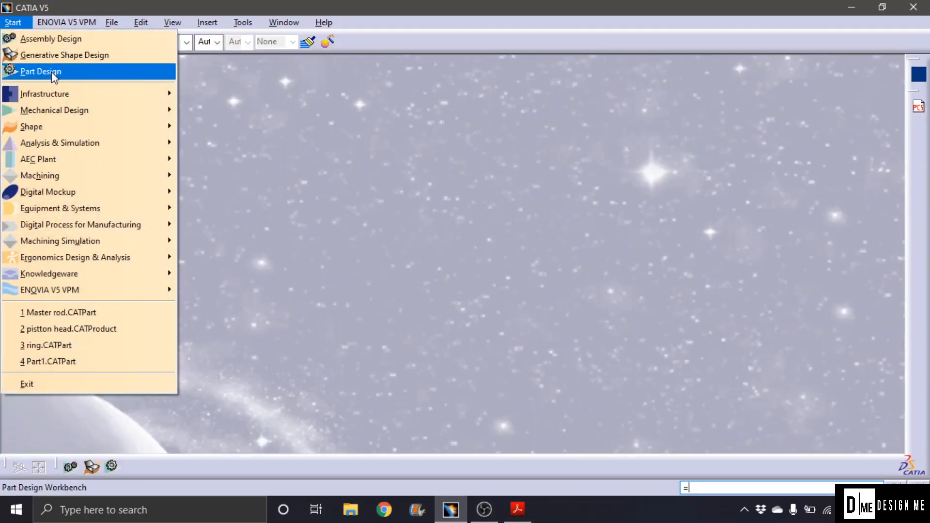
left_click(51, 71)
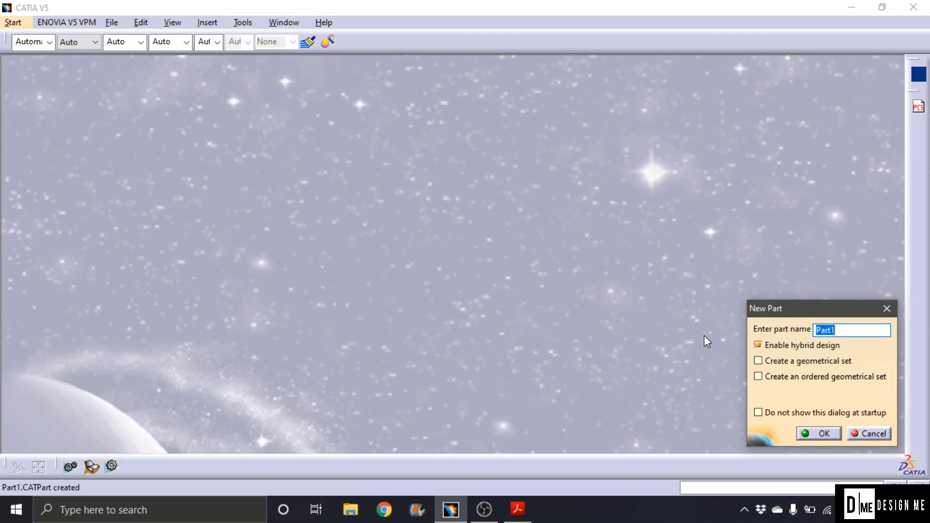
type("Master Rod")
key("Return")
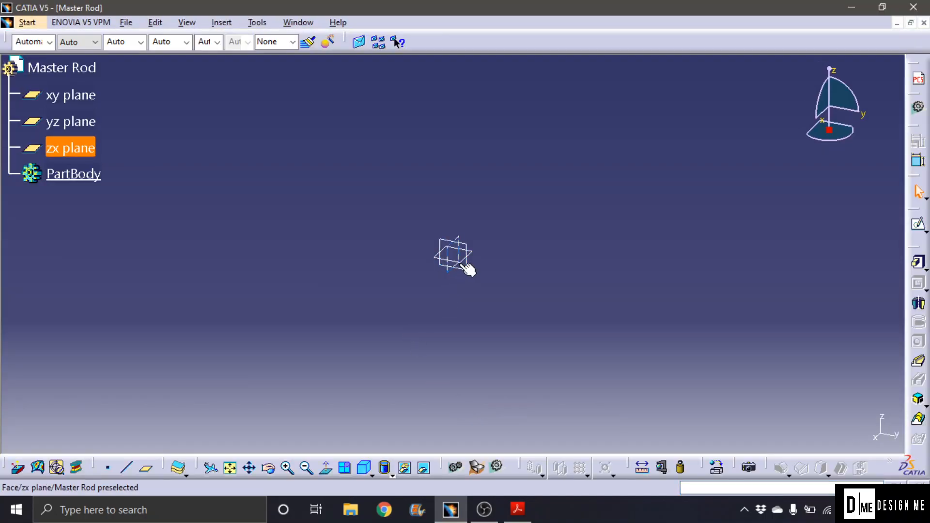
Sketch two concentric circles centred on the origin of the xy plane, the inner one about 93 mm in diameter.
left_click(476, 257)
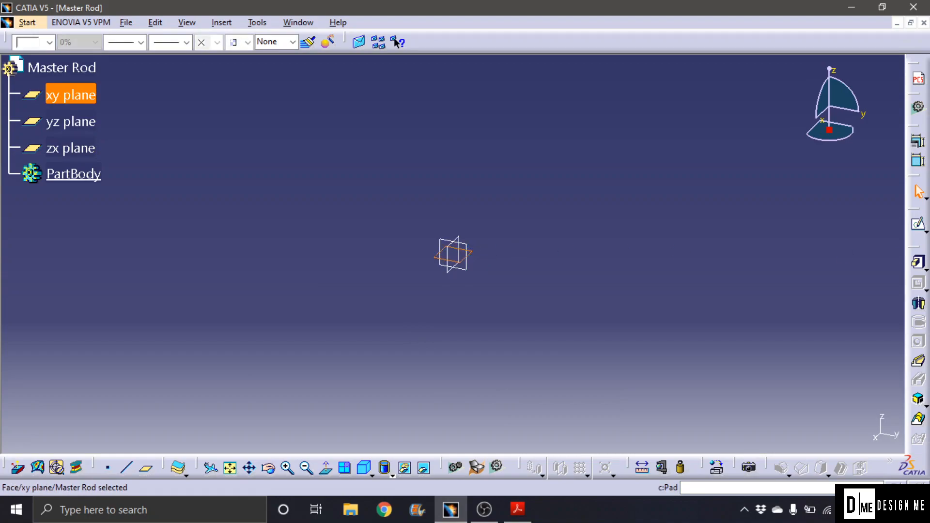
left_click(918, 223)
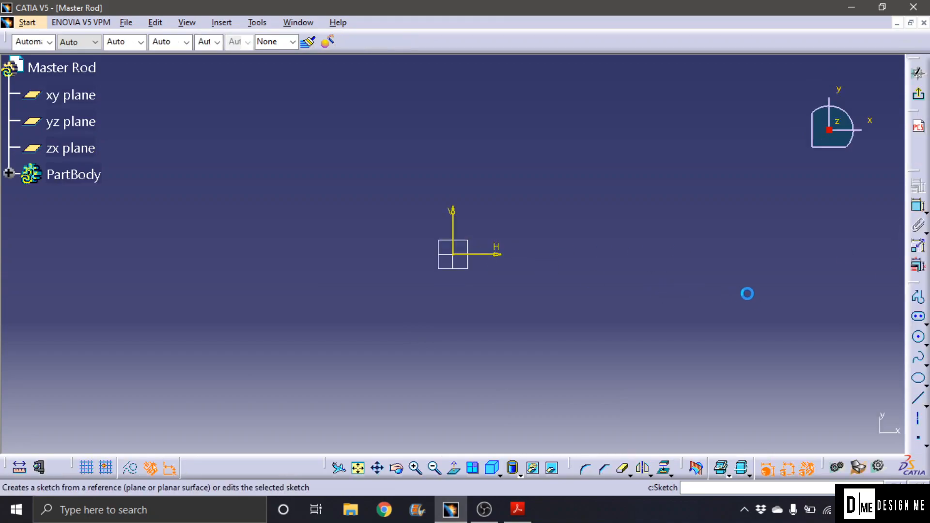
left_click(919, 338)
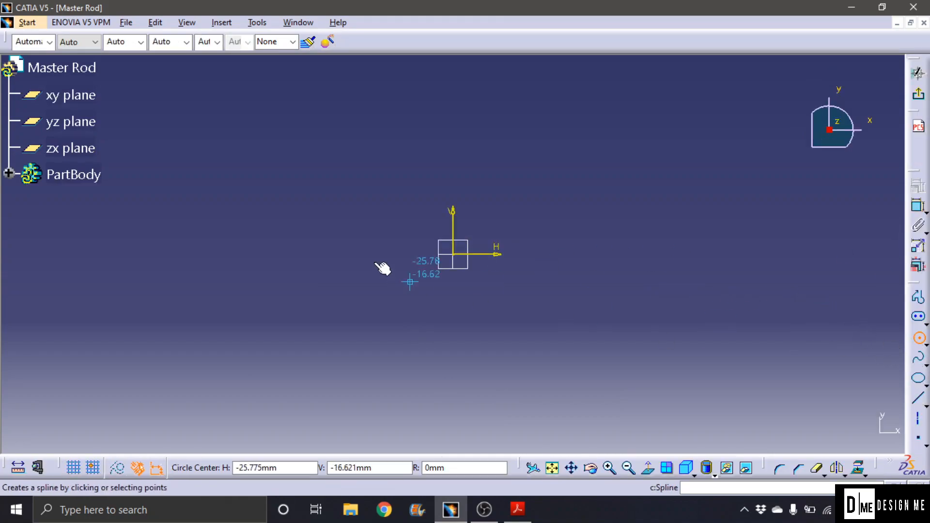
left_click(453, 254)
left_click(565, 187)
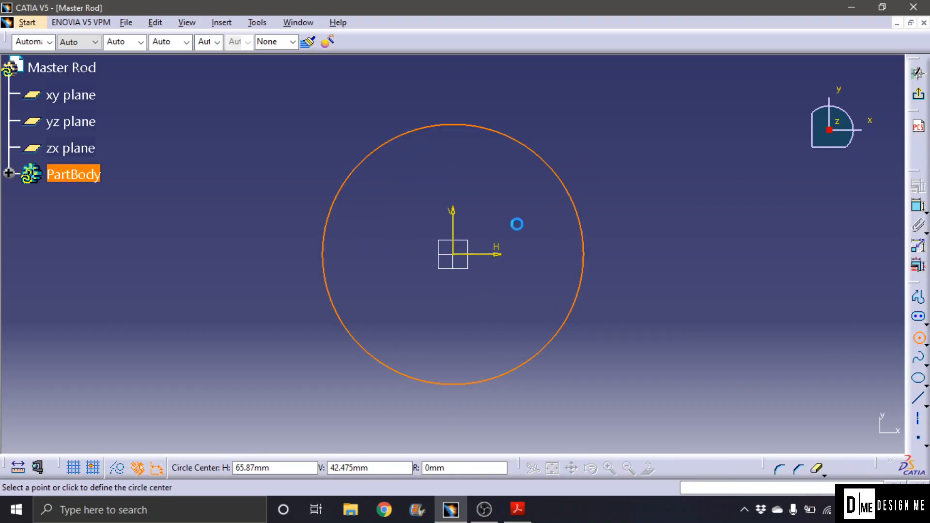
left_click(453, 254)
left_click(512, 206)
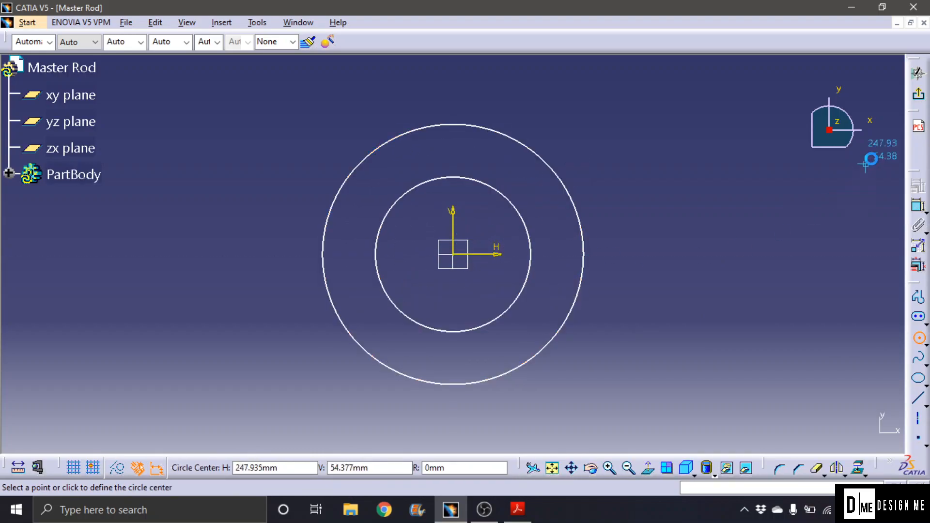
Dimension the inner circle and set its diameter to 52 mm.
left_click(918, 205)
left_click(524, 213)
left_click(591, 170)
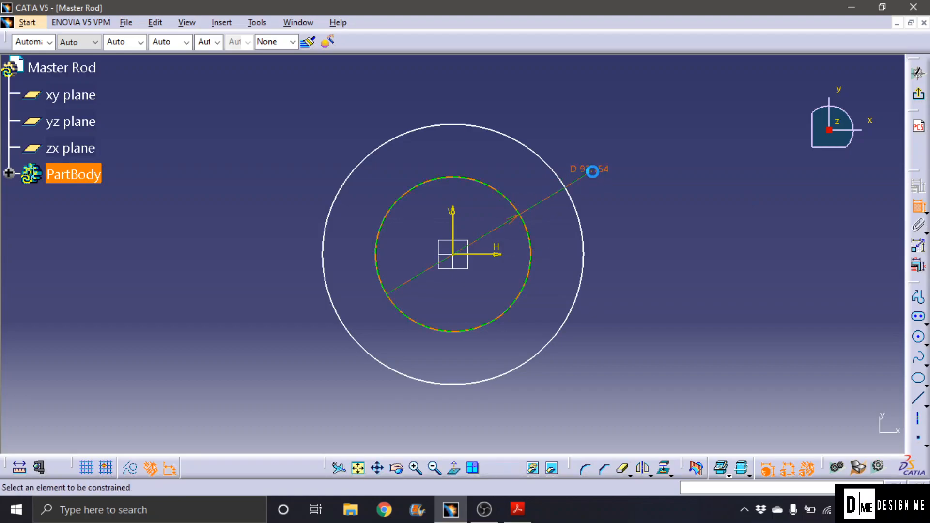
double_click(592, 170)
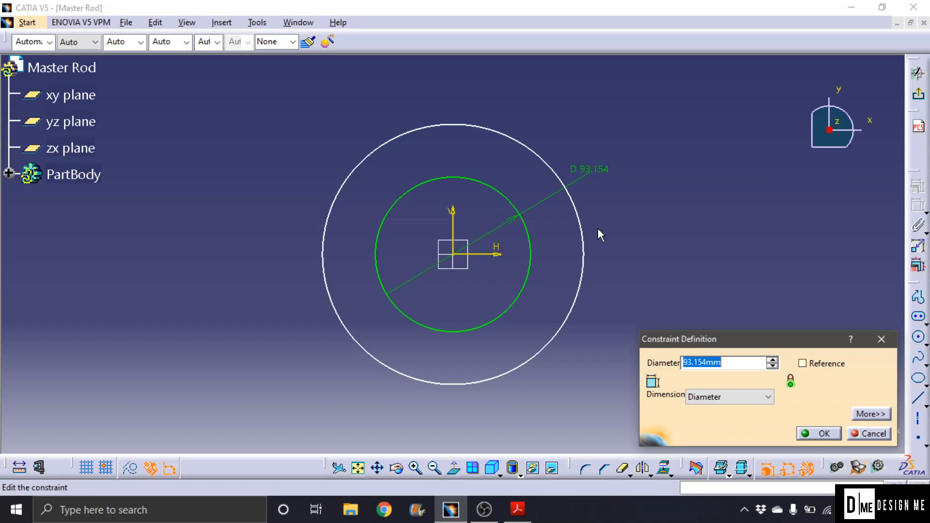
type("52")
key("Return")
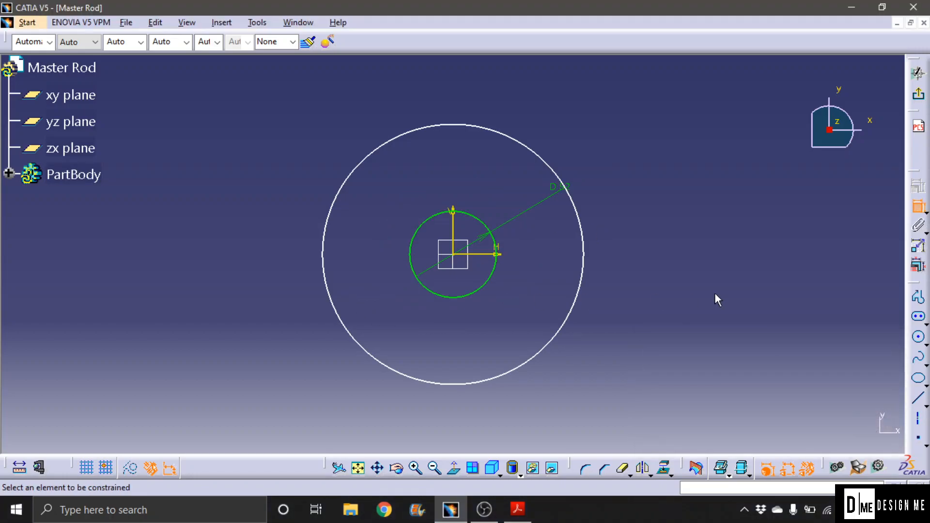
Dimension the outer circle and set its diameter to 63 mm.
left_click(585, 274)
left_click(637, 223)
double_click(639, 228)
type("63")
key("Return")
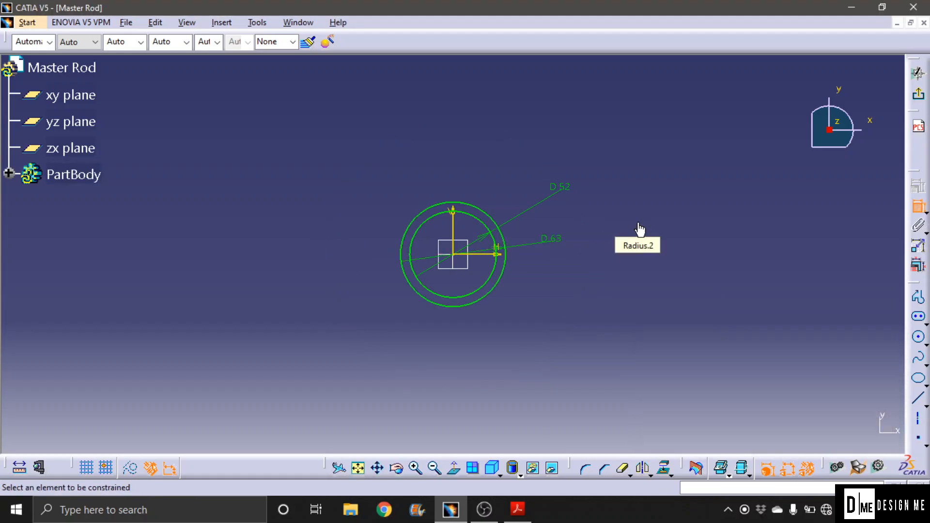
Finish the sketch and pad the ring profile with a length of 35 mm and mirrored extent.
left_click(918, 94)
left_click(920, 265)
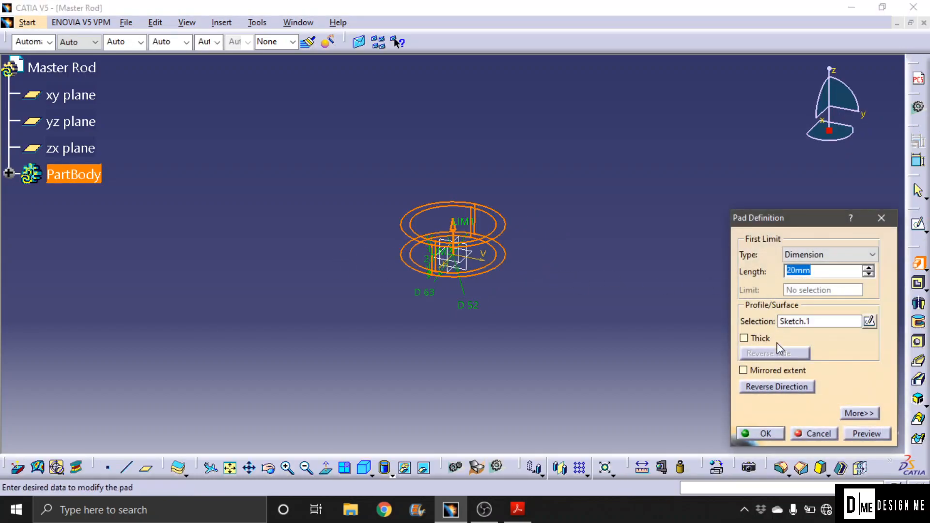
left_click(746, 372)
left_click(815, 256)
left_click(758, 258)
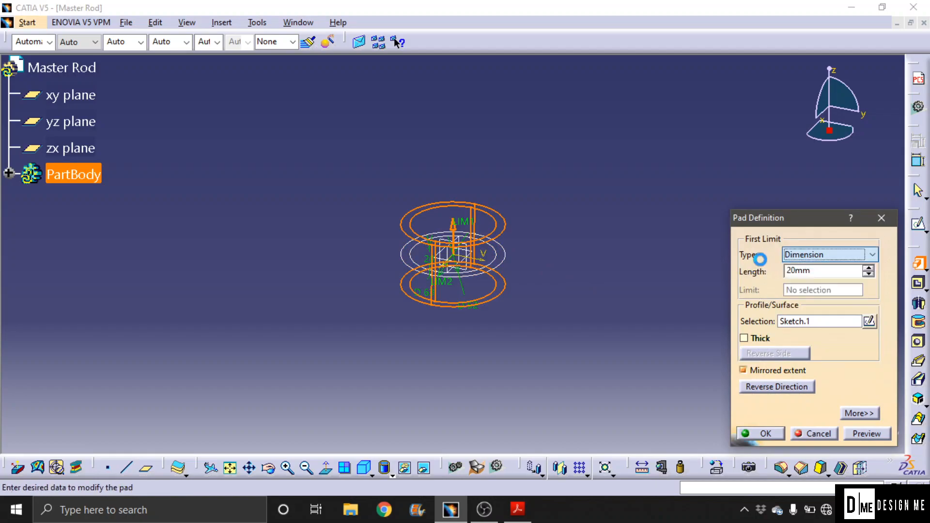
double_click(818, 271)
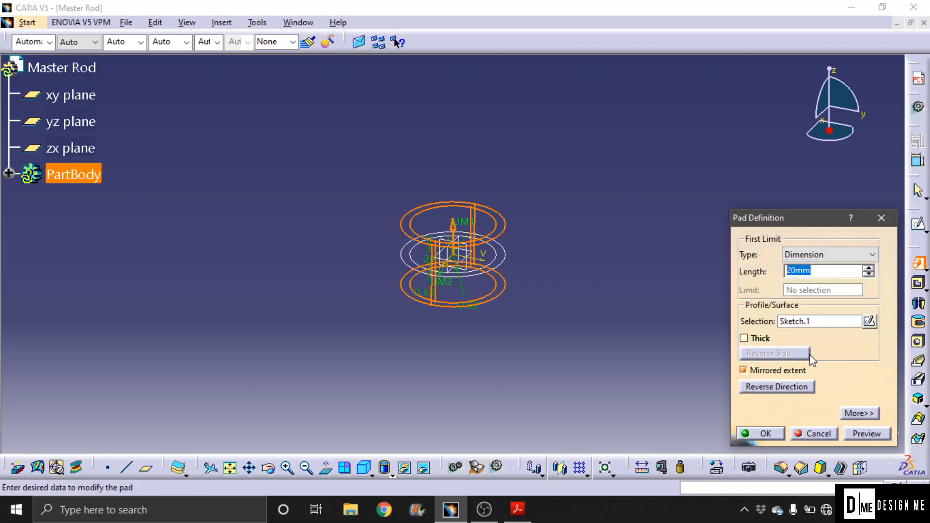
type("3")
key("Return")
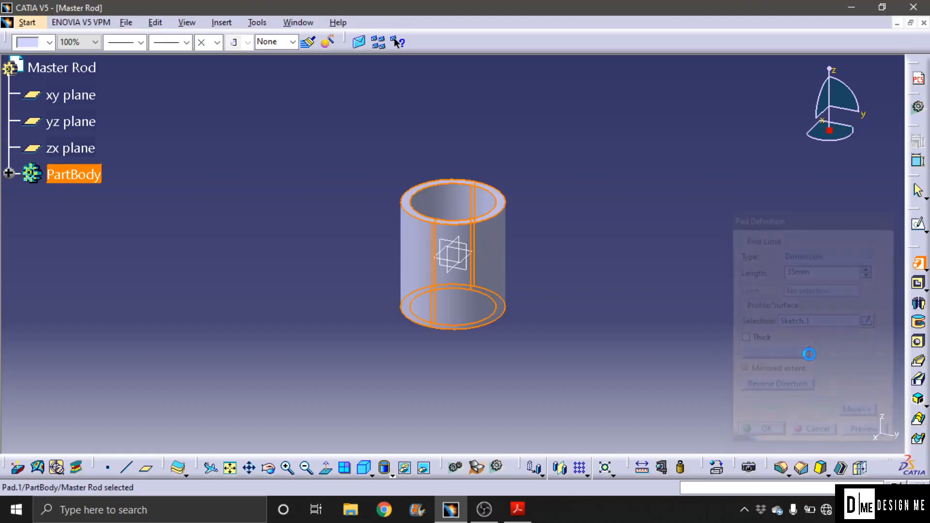
Start a sketch on the xy plane and draw a circle about 36 mm in diameter on the horizontal axis, about 146 mm from the origin.
left_click(918, 224)
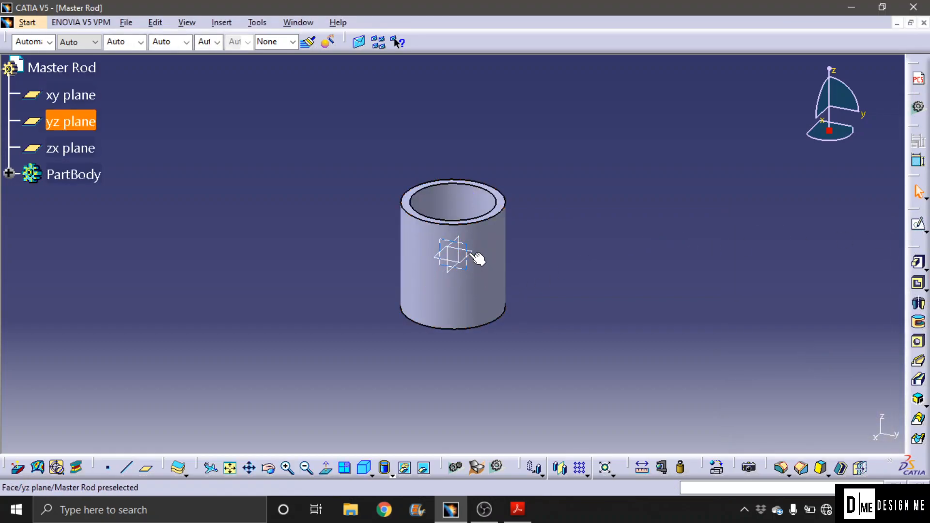
left_click(477, 261)
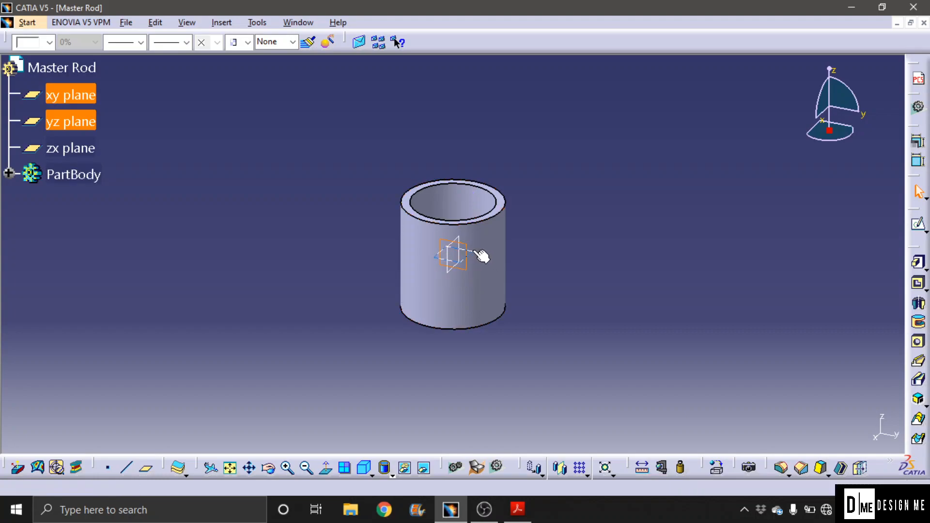
left_click(468, 253)
left_click(918, 224)
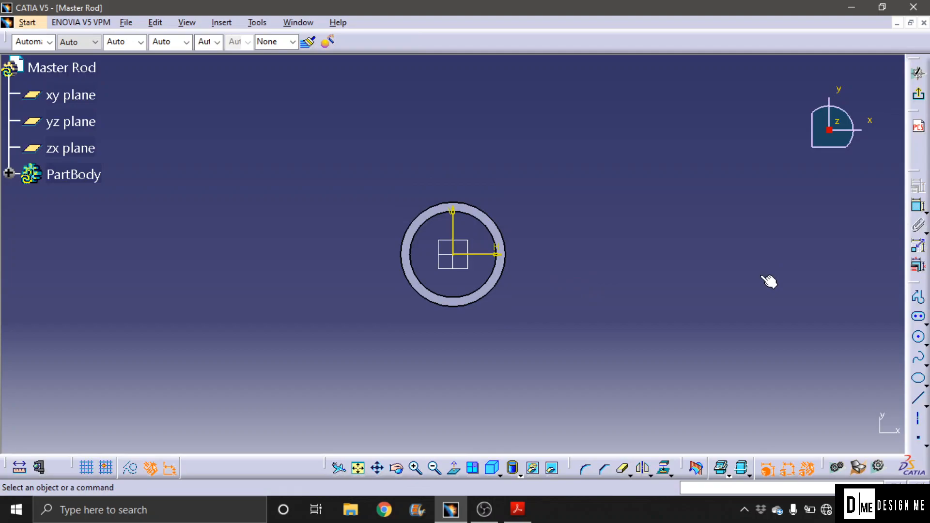
left_click(918, 336)
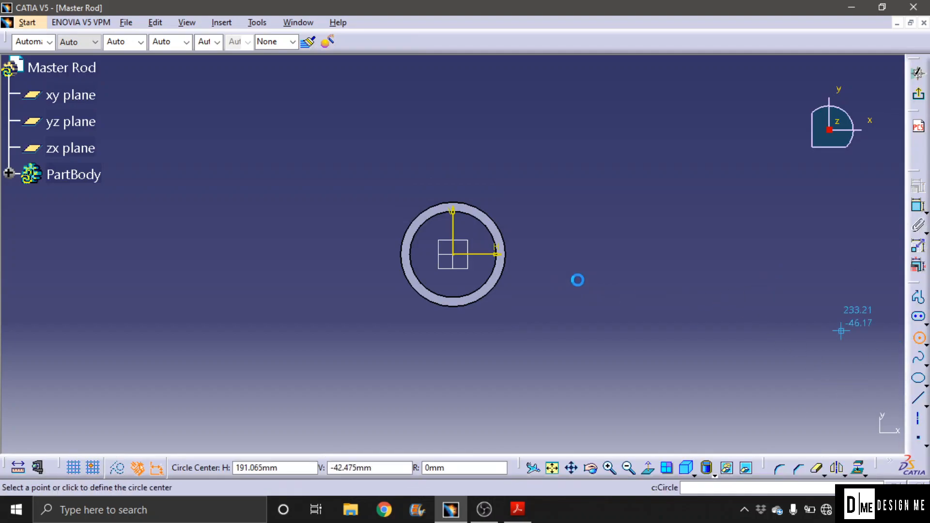
left_click(696, 253)
left_click(724, 245)
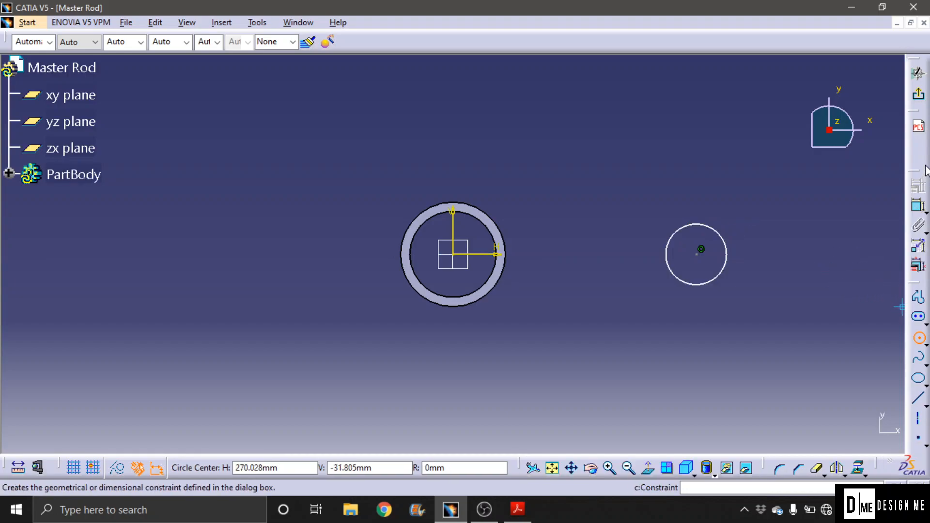
Dimension the new circle beside the ring and set its diameter to 35 mm.
left_click(917, 207)
left_click(727, 247)
left_click(760, 224)
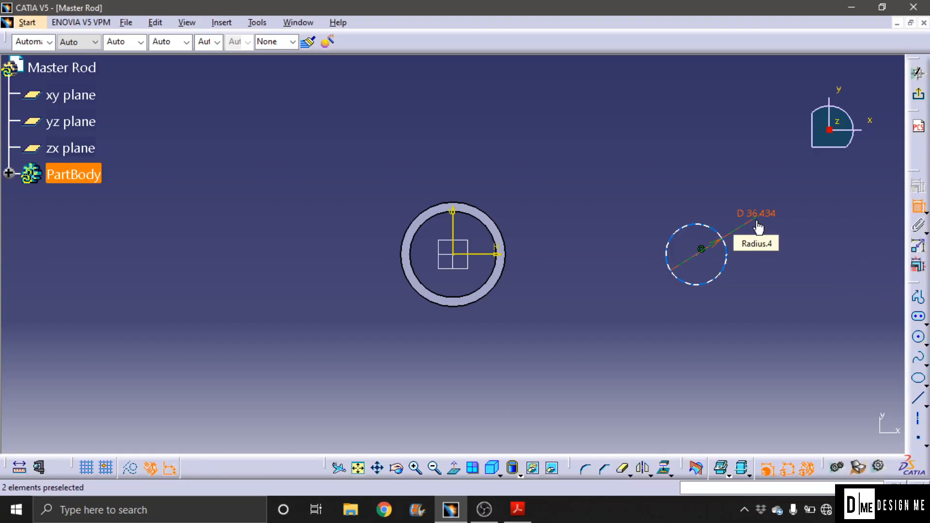
double_click(768, 216)
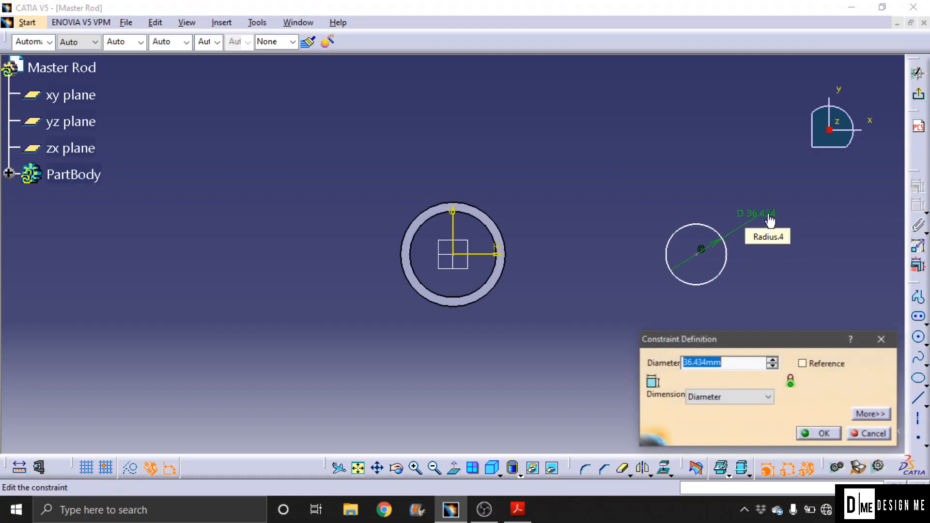
type("35")
key("Return")
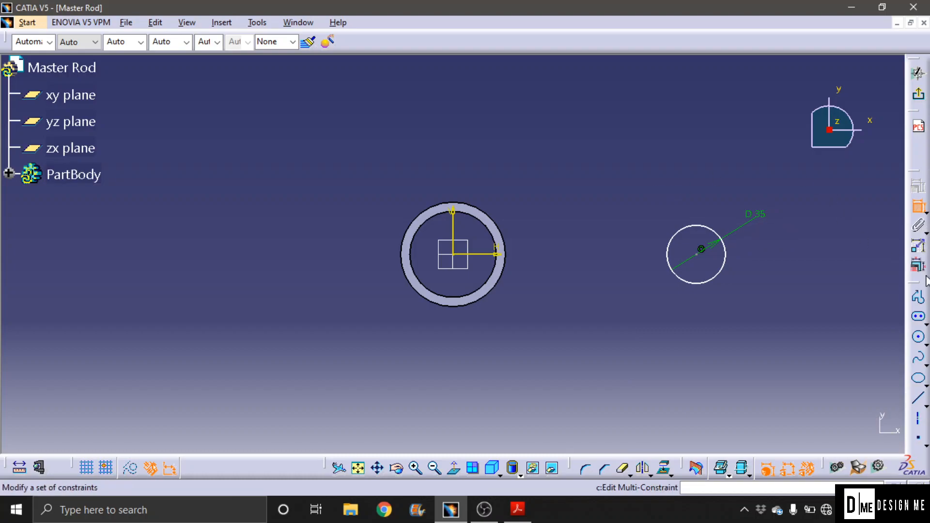
Dimension the distance from the small circle's centre to the vertical axis and set it to 250 mm.
left_click(696, 254)
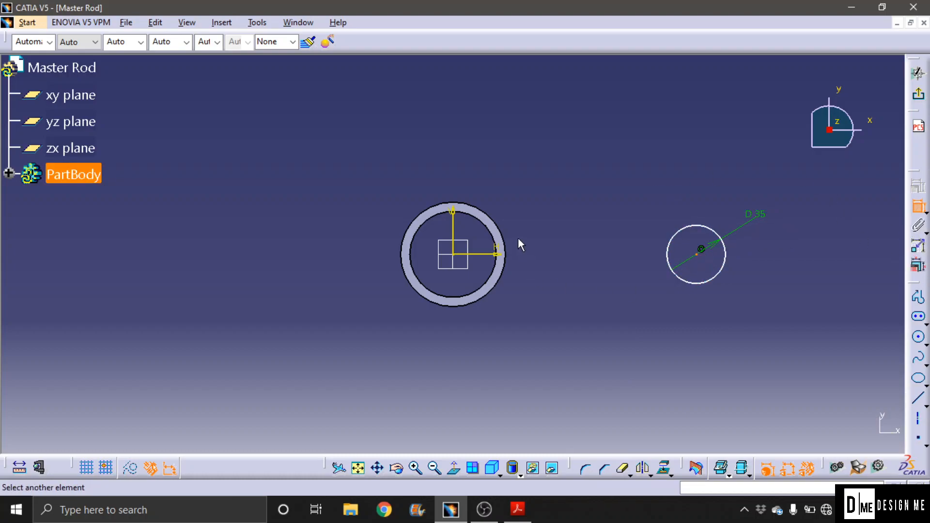
left_click(454, 236)
left_click(542, 339)
double_click(543, 342)
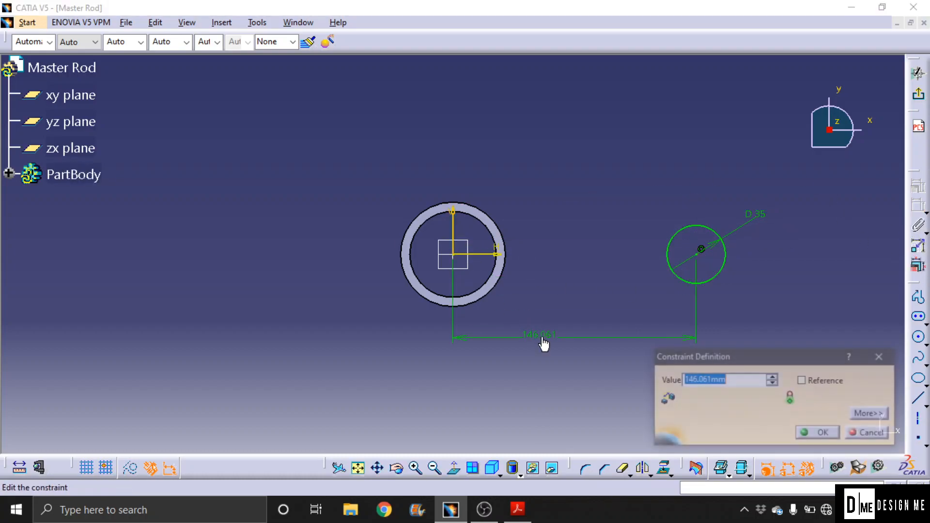
type("250")
key("Return")
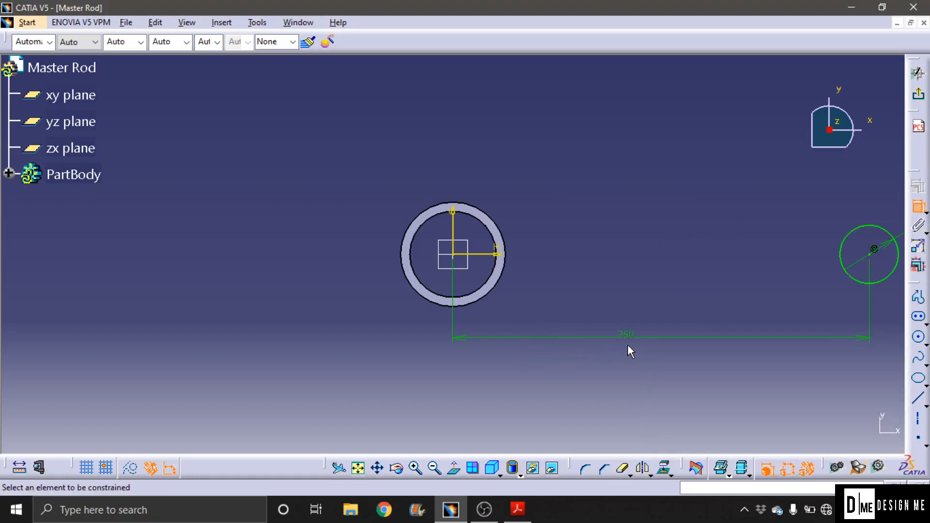
mouse_move(635, 318)
middle_mouse_down()
mouse_move(465, 336)
mouse_move(488, 336)
middle_mouse_up()
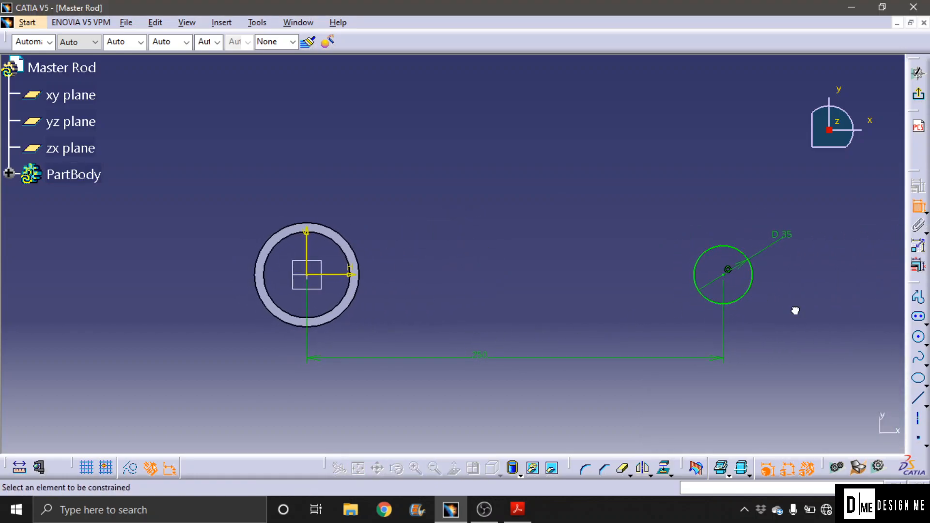
Draw a sloping line between the ring and the small circle, running from about (43, 19) to (212, 10) mm.
left_click(918, 398)
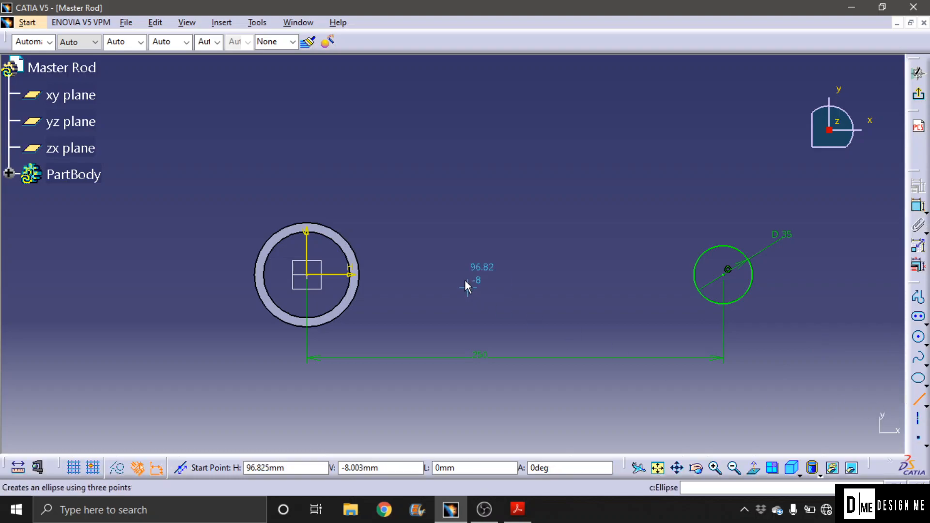
left_click(358, 238)
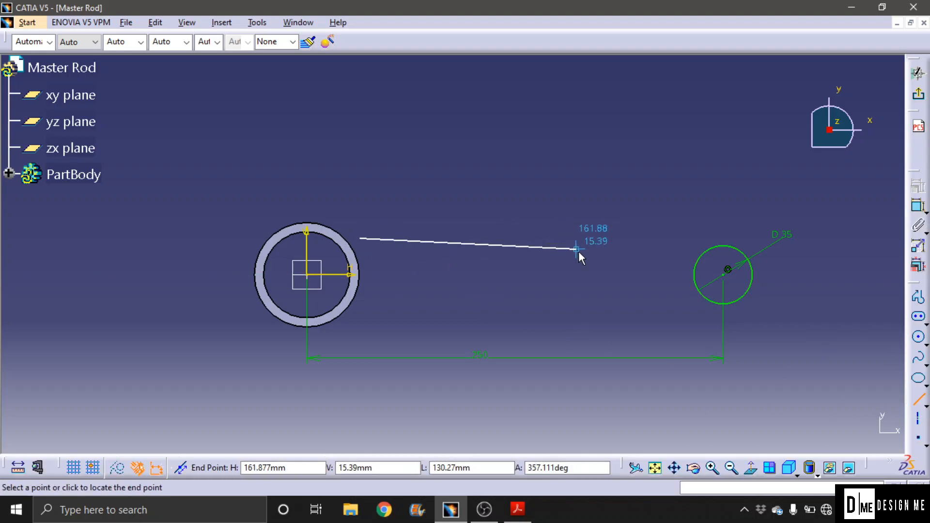
left_click(642, 251)
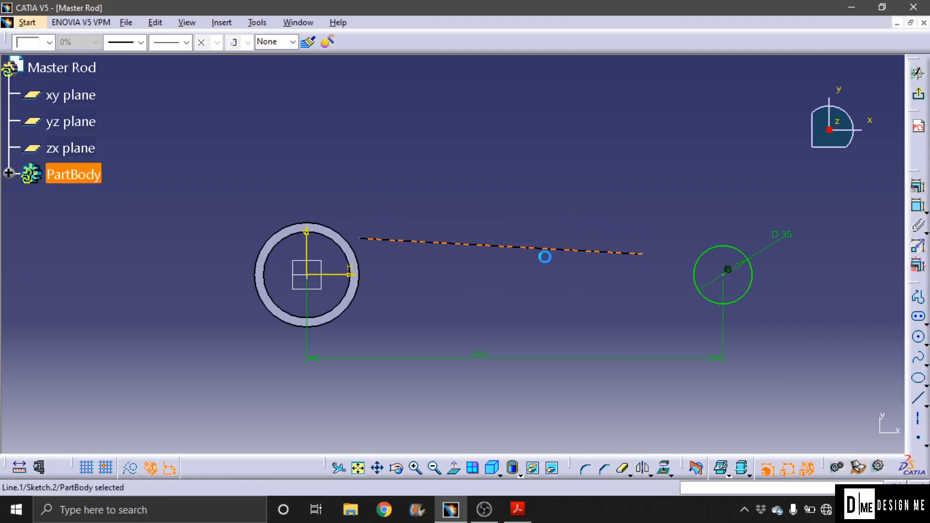
left_click_drag(554, 250, 526, 254)
Project the ring's outer circular edge into the sketch.
left_click(836, 323)
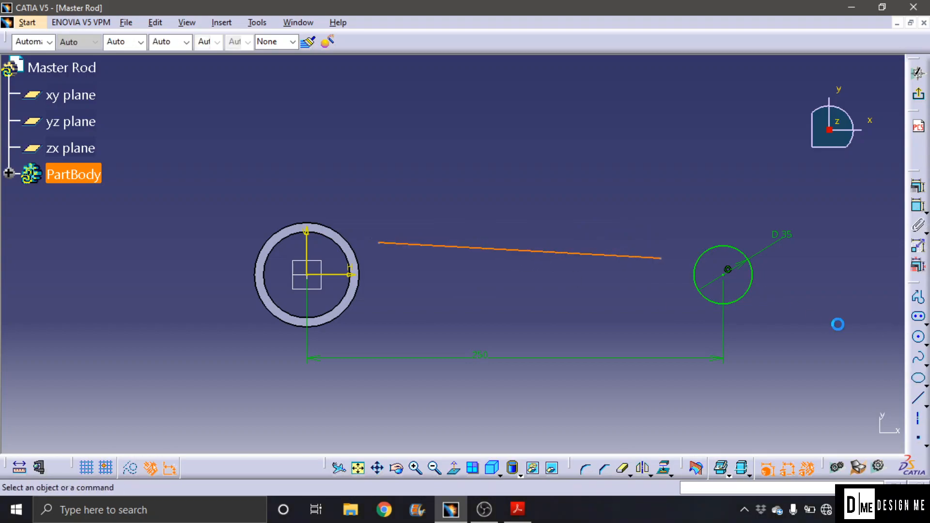
left_click(362, 290)
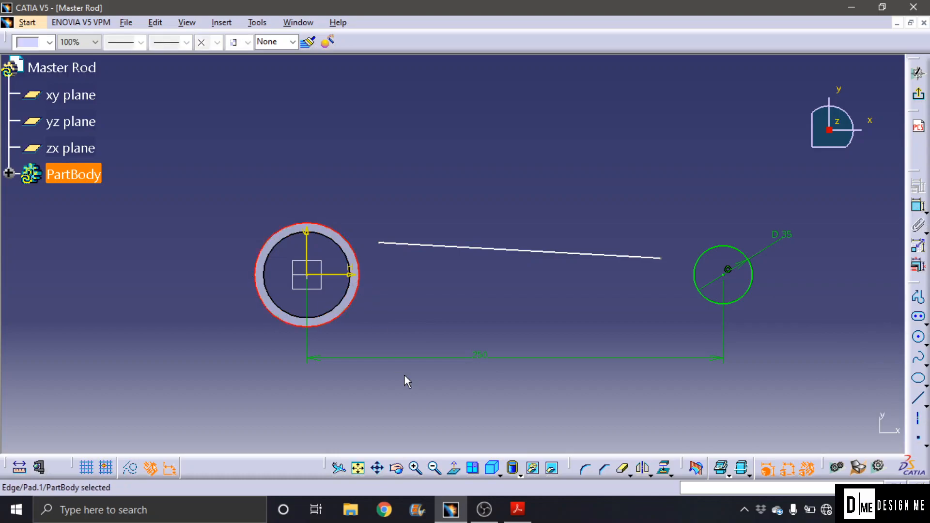
left_click(664, 468)
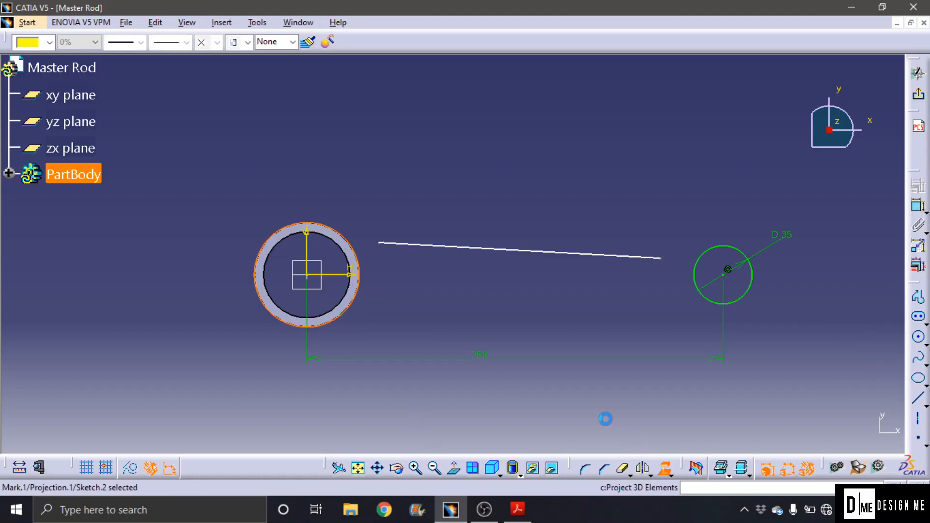
left_click(925, 345)
left_click(897, 350)
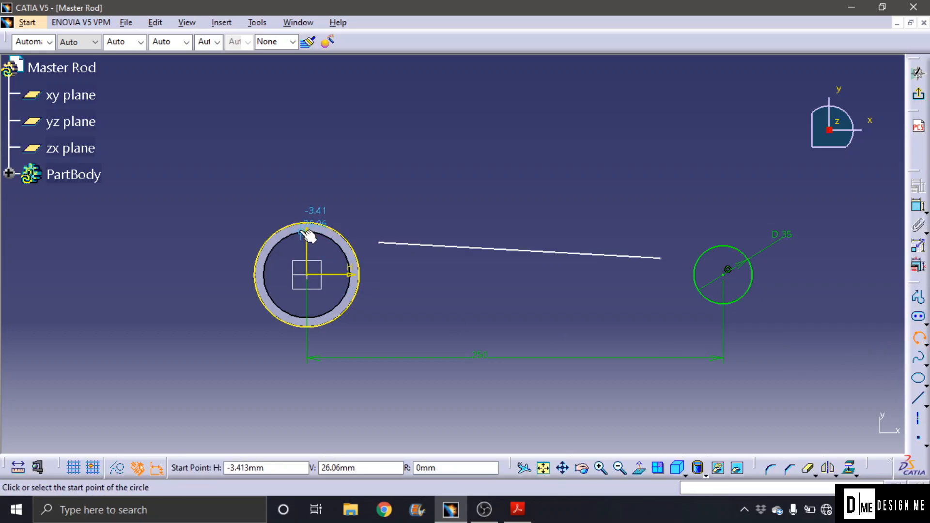
left_click(321, 223)
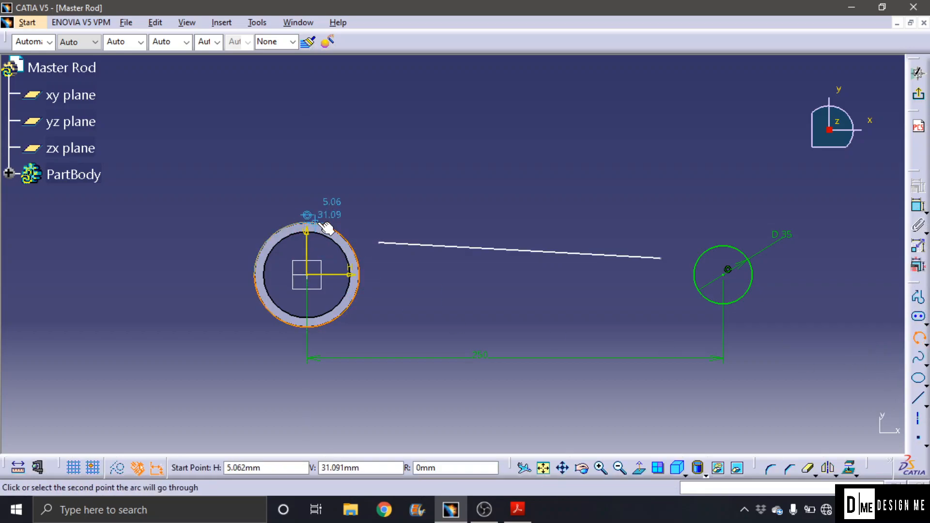
left_click(360, 234)
left_click(382, 243)
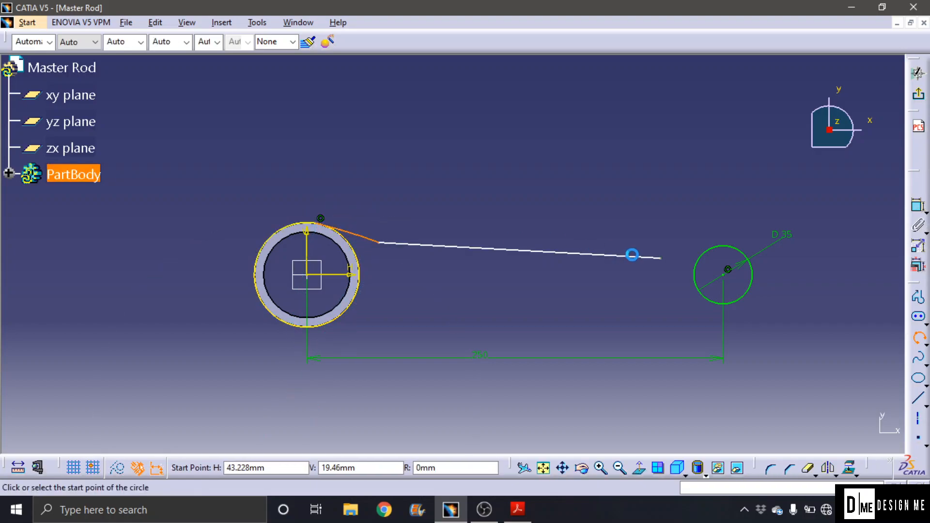
left_click(365, 238)
key("Escape")
left_click(356, 238)
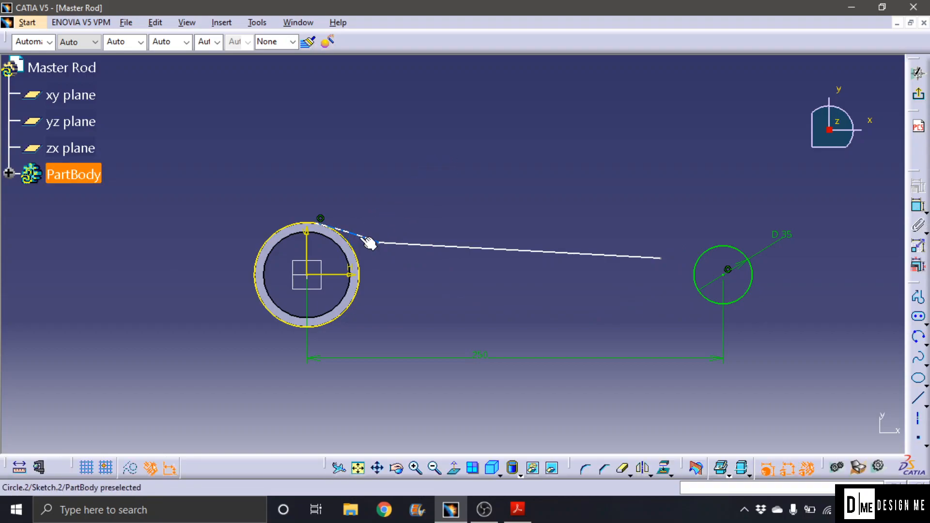
key("Delete")
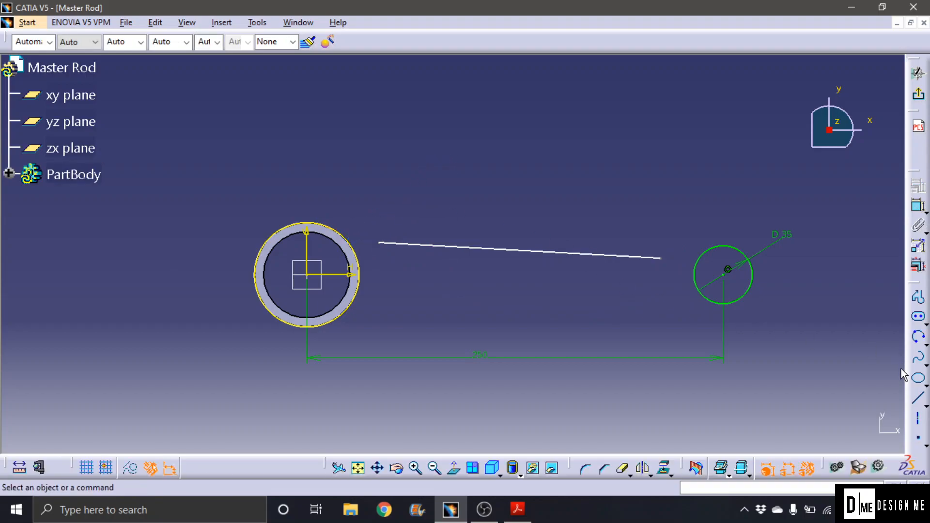
Draw a three-point arc of about 114 mm radius from the ring's projected edge to the near end of the sloping line.
left_click(918, 337)
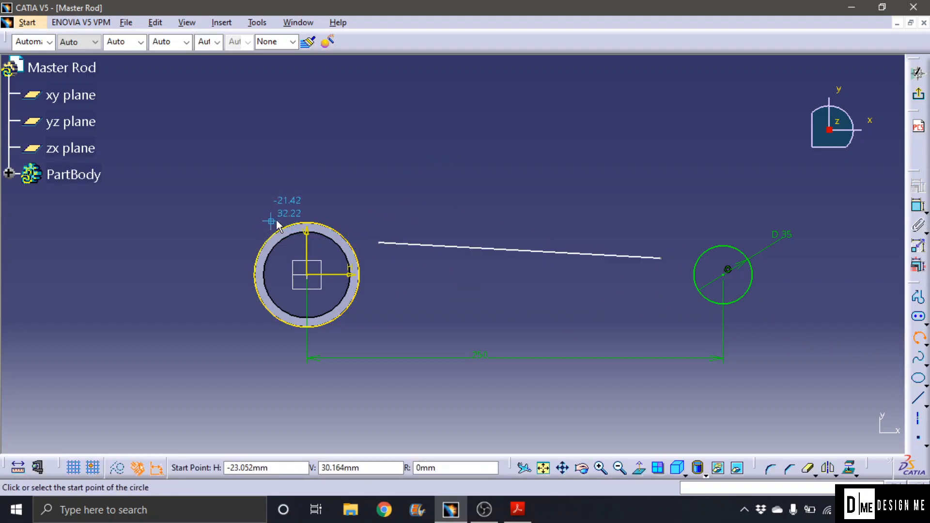
left_click(333, 227)
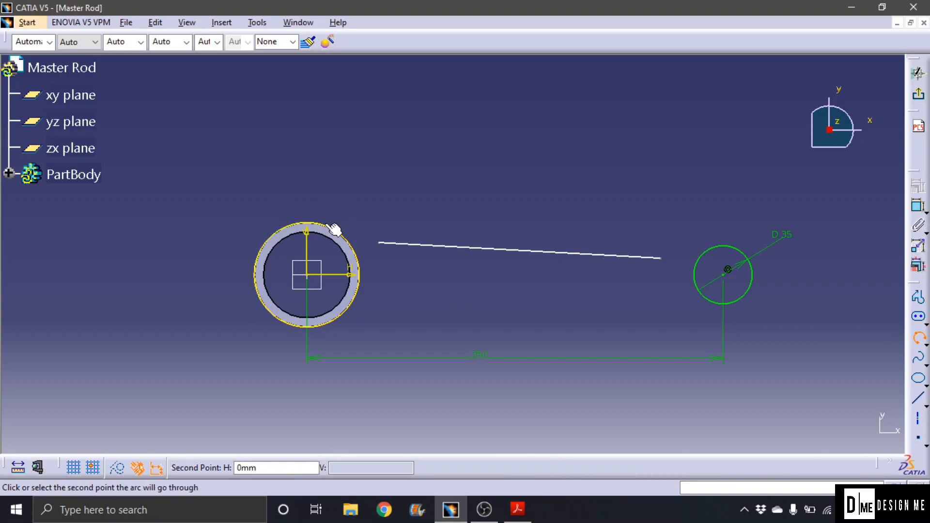
left_click(360, 243)
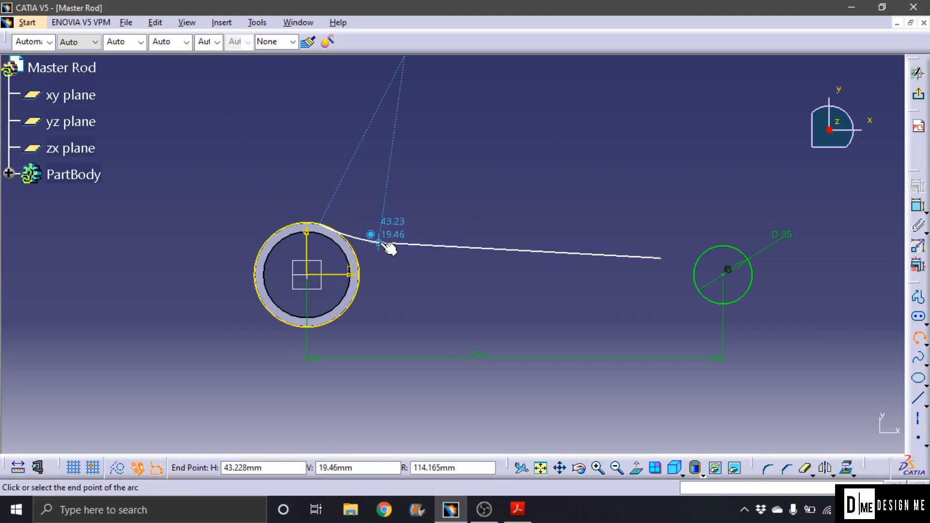
left_click(379, 242)
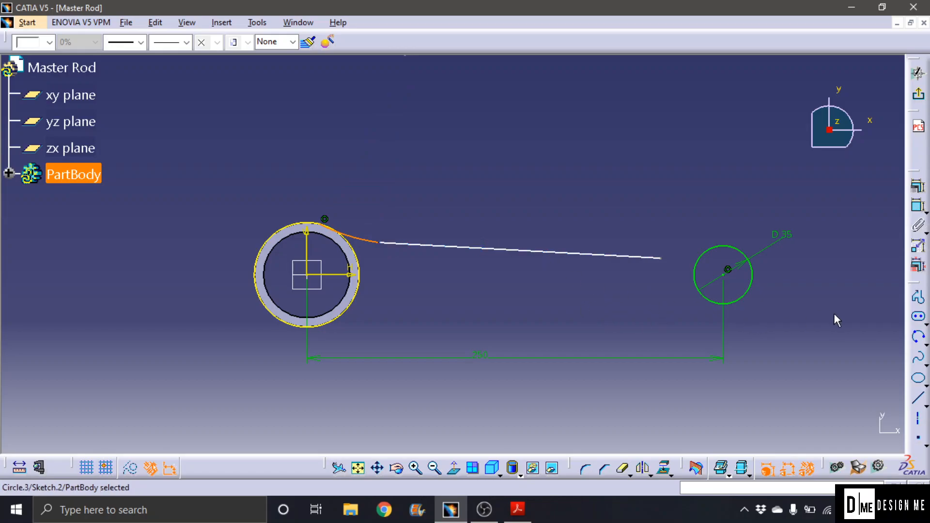
Draw a three-point arc of about 34 mm radius from the far end of the sloping line to the small circle.
left_click(918, 336)
left_click(660, 258)
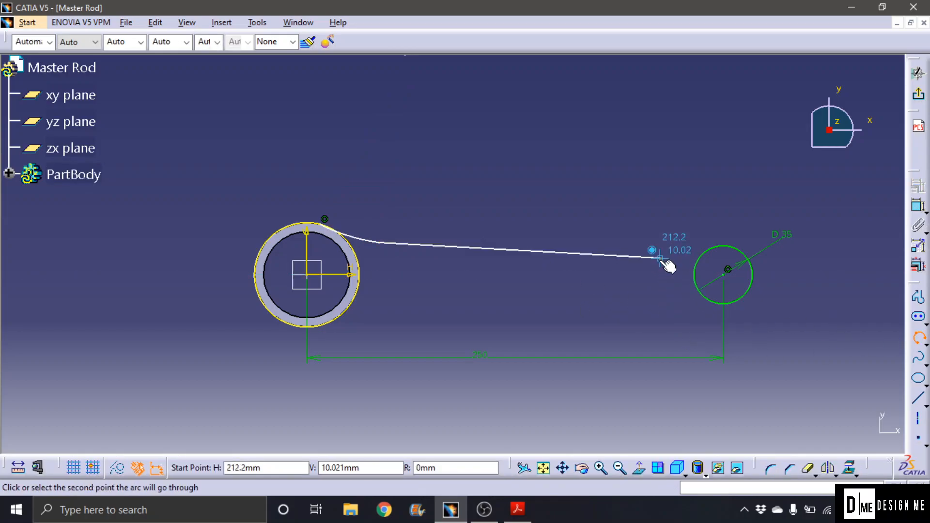
left_click(688, 255)
left_click(712, 246)
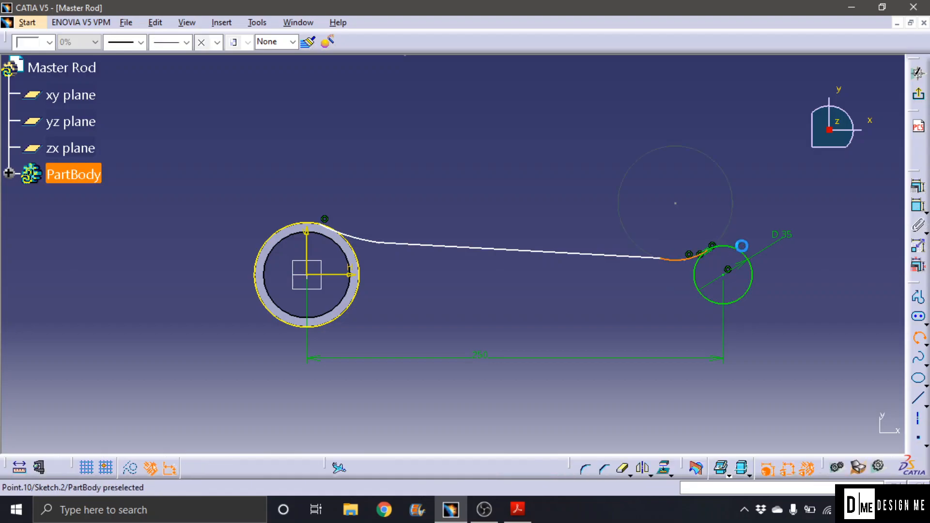
left_click(777, 275)
Add a tangency constraint between the sloping line and the arc beside the small circle.
left_click(672, 255)
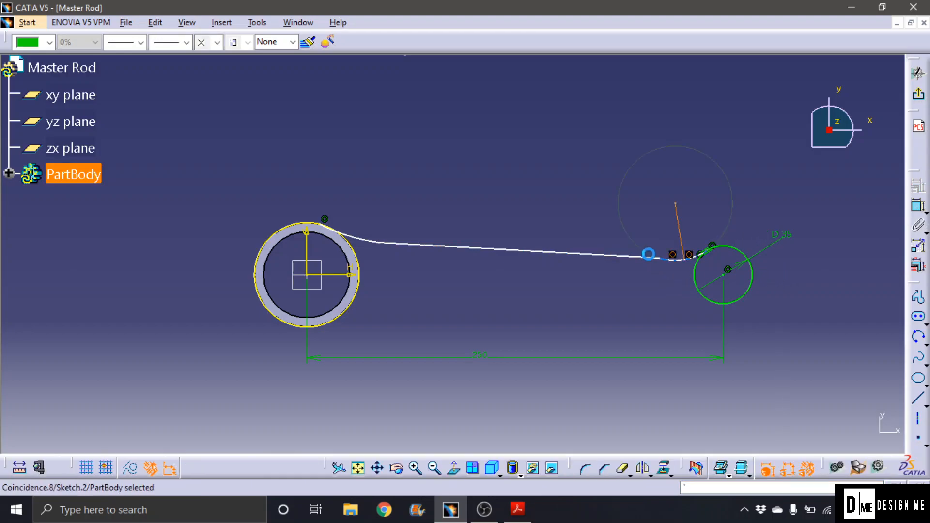
left_click(645, 278)
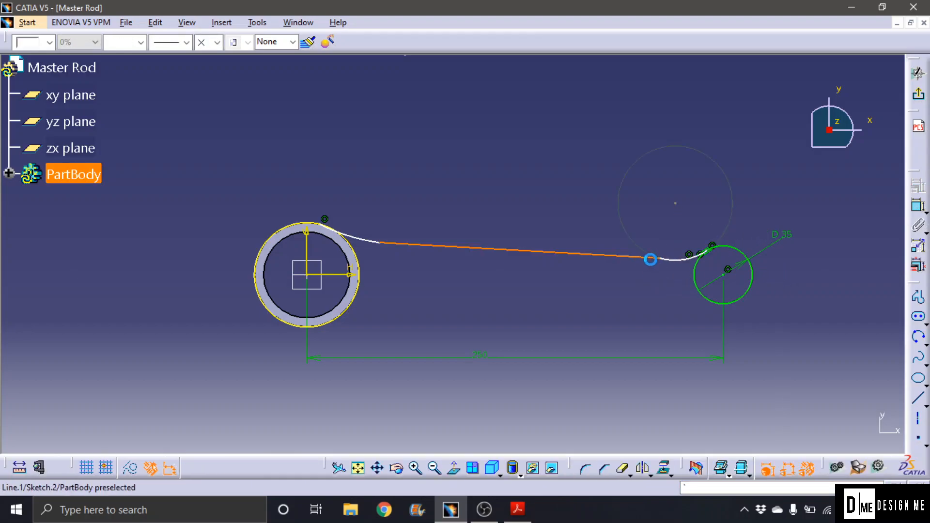
left_click(682, 262)
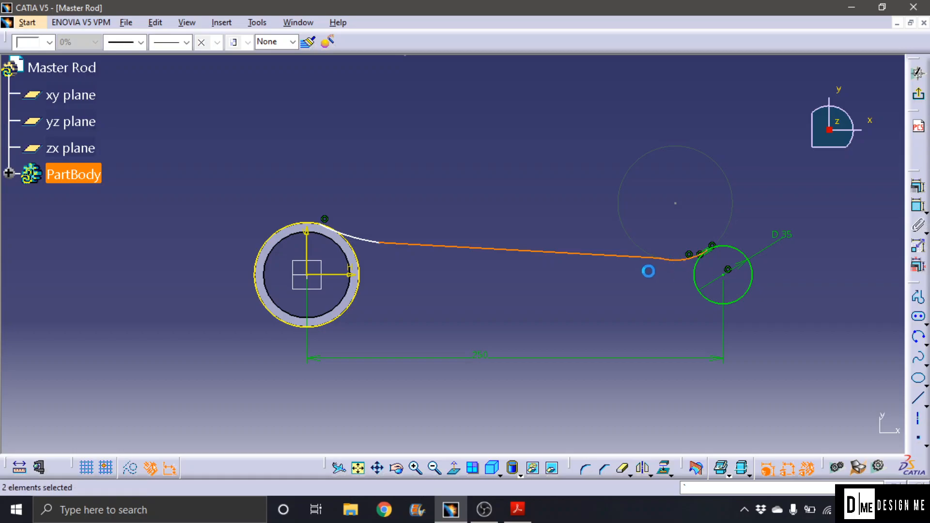
left_click(917, 186)
left_click(829, 334)
left_click(820, 436)
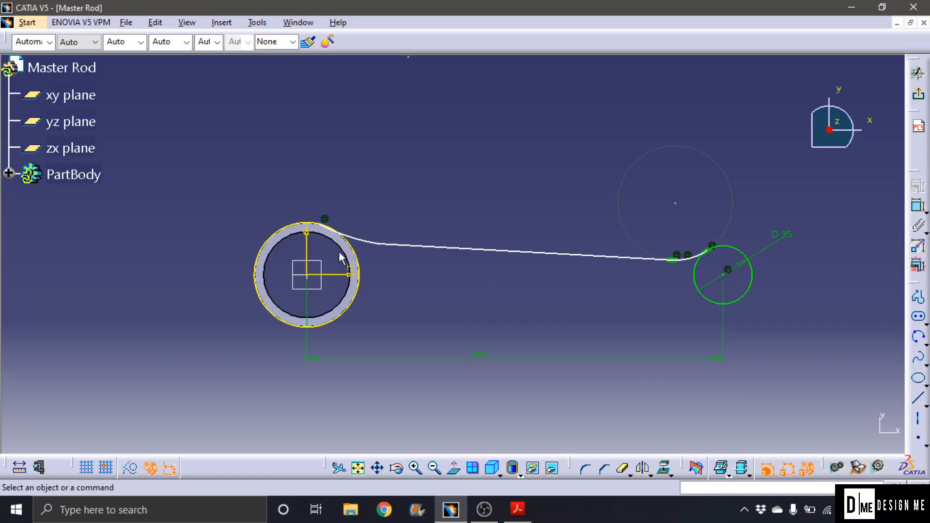
Add a tangency constraint between the ring-side arc and the sloping line.
left_click(369, 248)
left_click(421, 249, "ctrl")
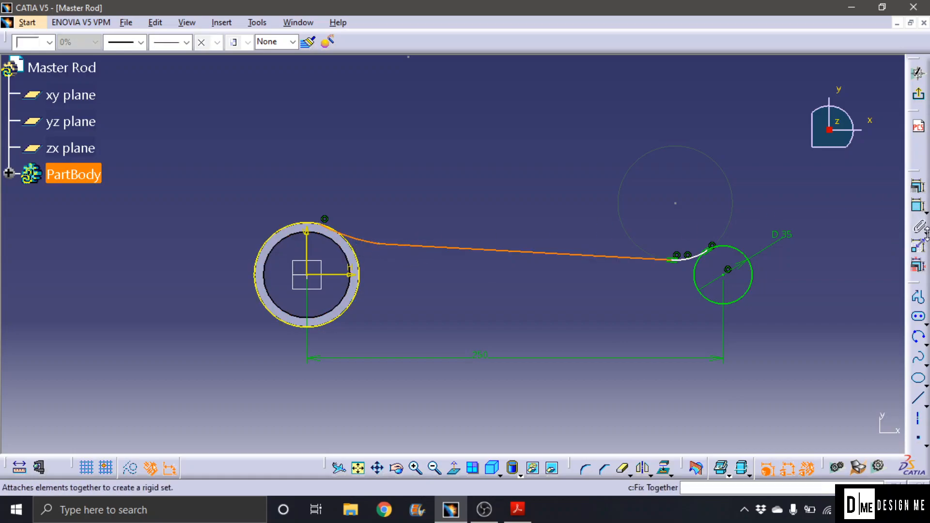
left_click(918, 187)
left_click(830, 334)
left_click(822, 434)
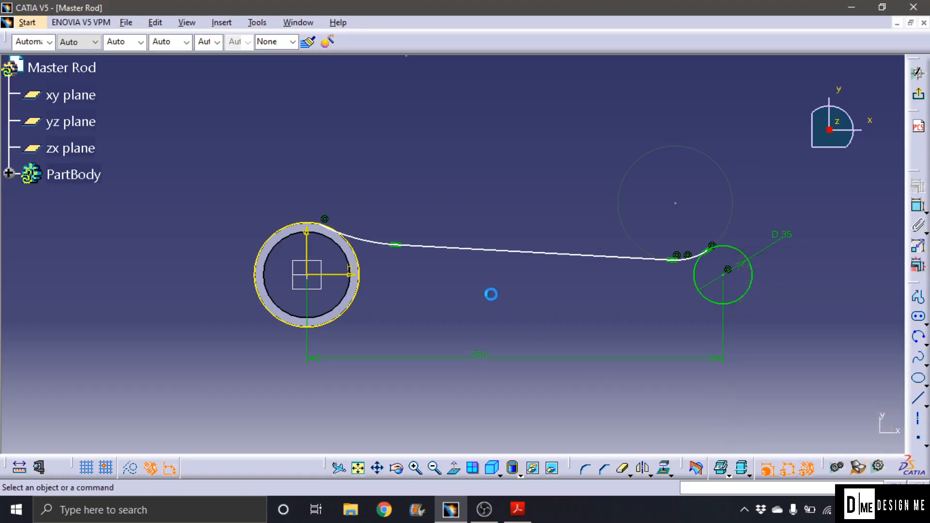
Add a tangency constraint between the ring's projected circle and the ring-side arc.
left_click(357, 260)
left_click(356, 236, "ctrl")
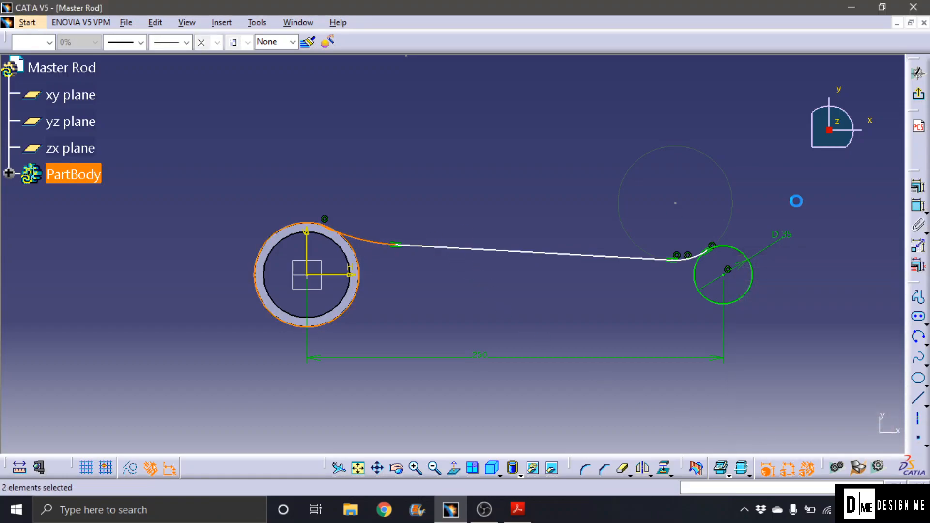
left_click(918, 186)
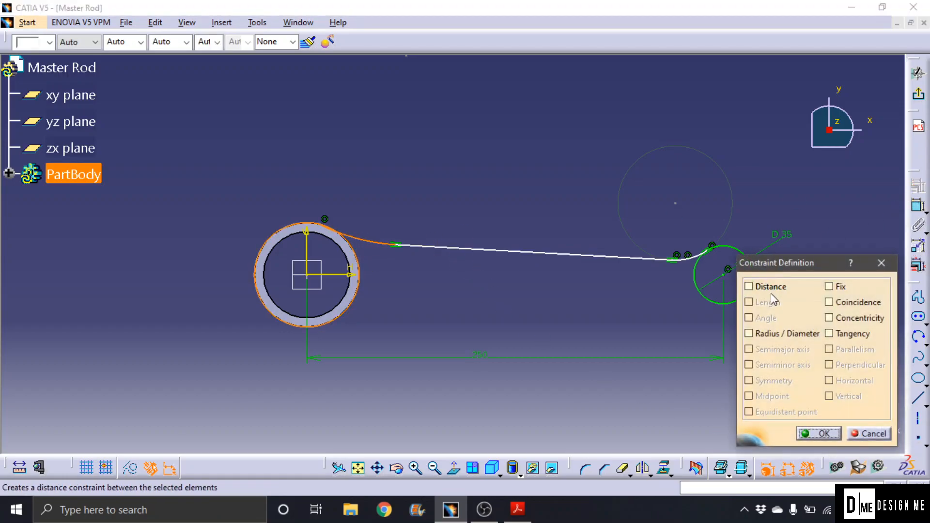
left_click(829, 333)
left_click(821, 433)
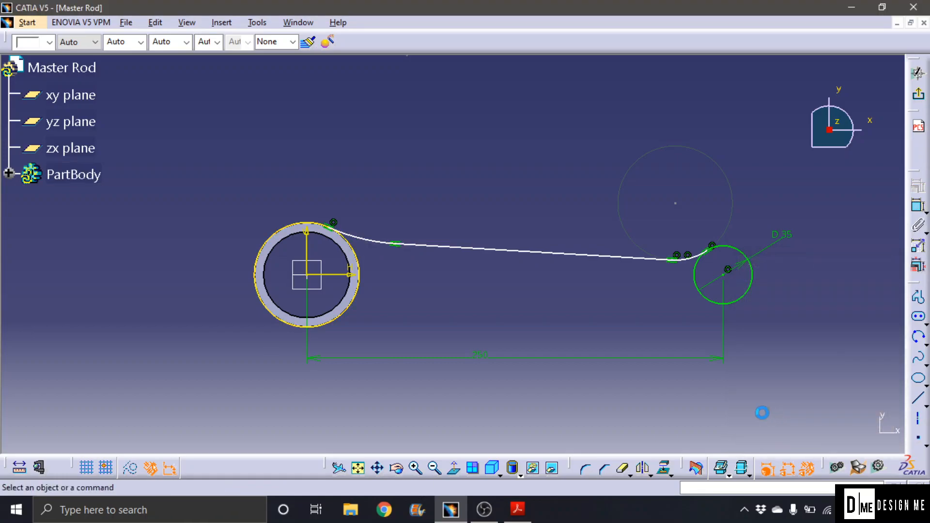
Dimension the ring-side arc's radius and set it to 72 mm.
left_click(363, 236)
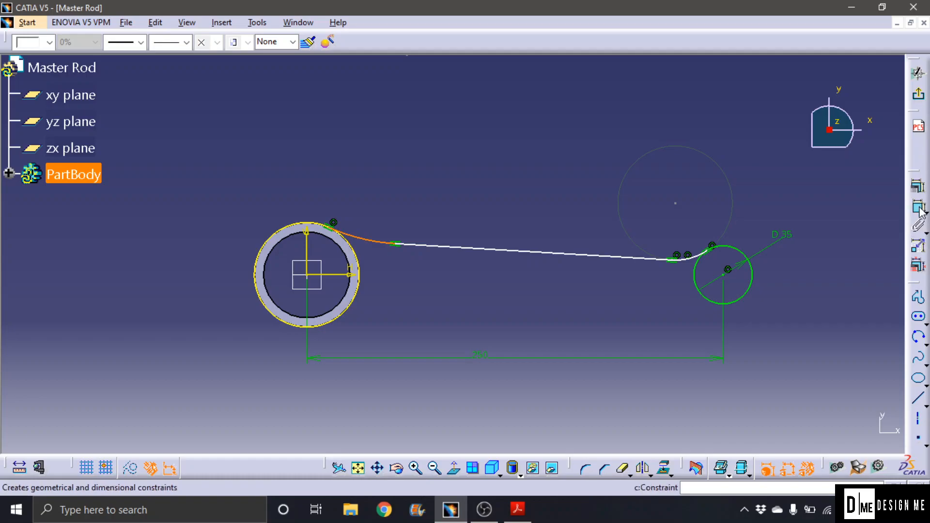
left_click(919, 207)
left_click(359, 222)
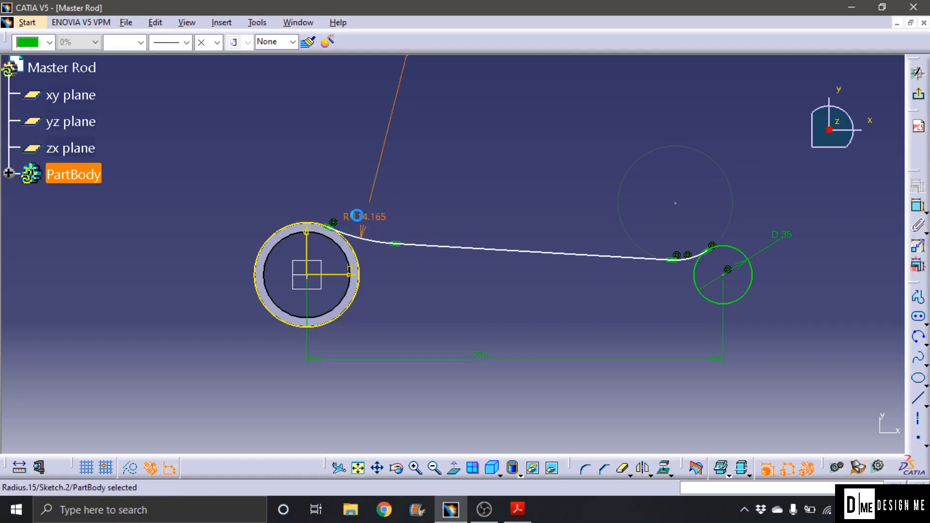
double_click(363, 223)
type("72")
key("Return")
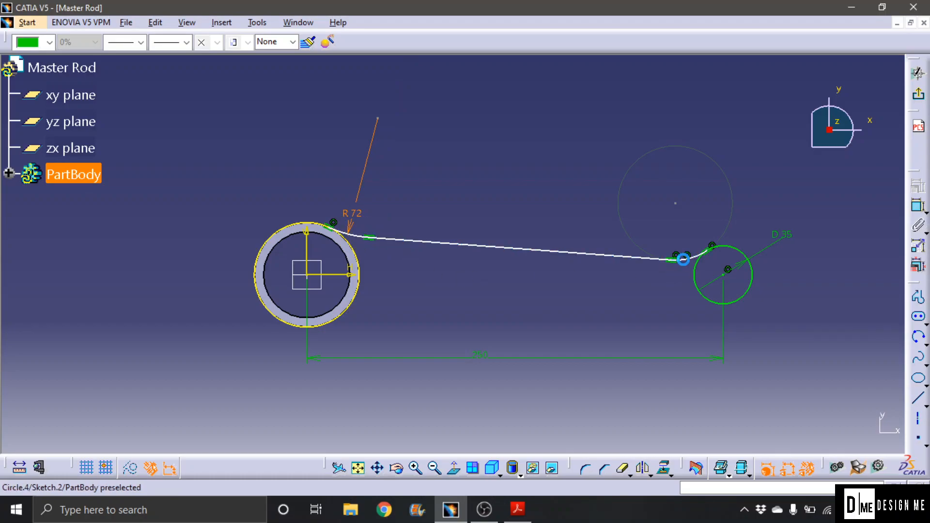
Dimension the radius of the arc beside the small circle and set it to 35 mm.
left_click(689, 260)
left_click(916, 205)
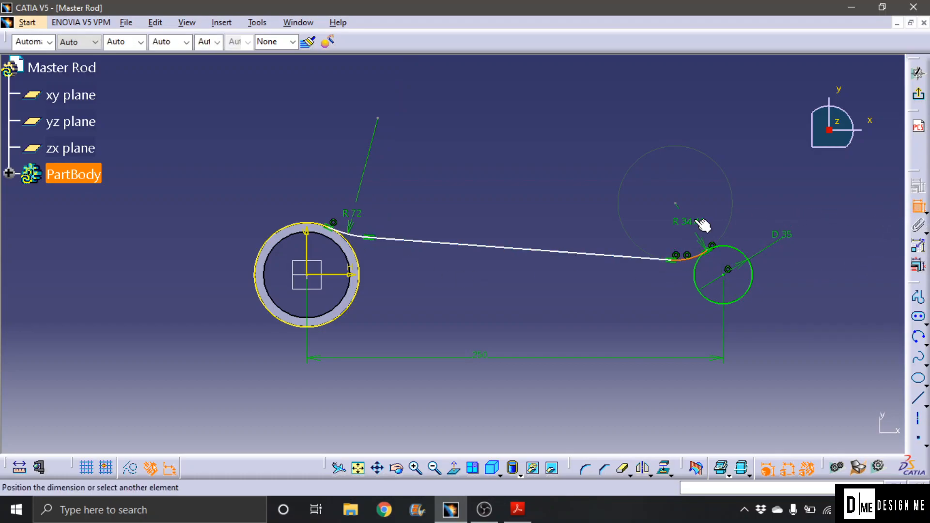
left_click(696, 242)
left_click(690, 240)
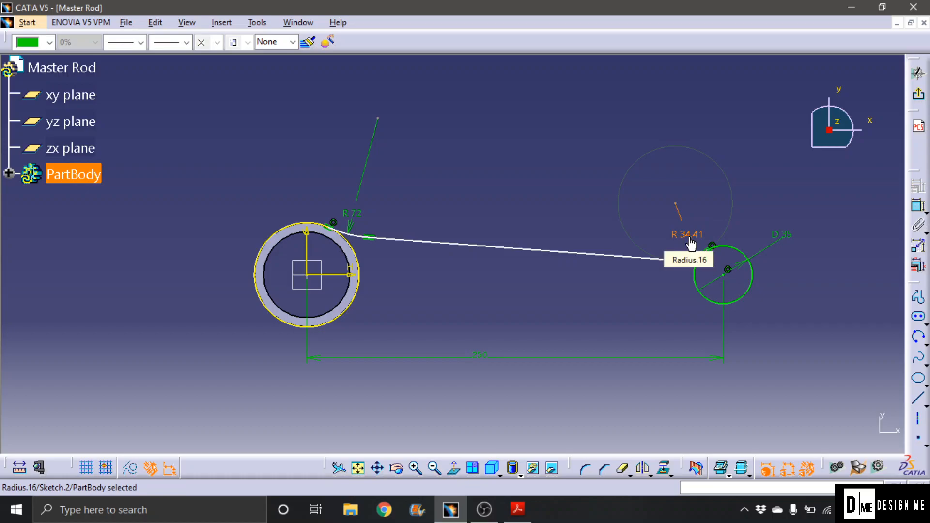
double_click(691, 241)
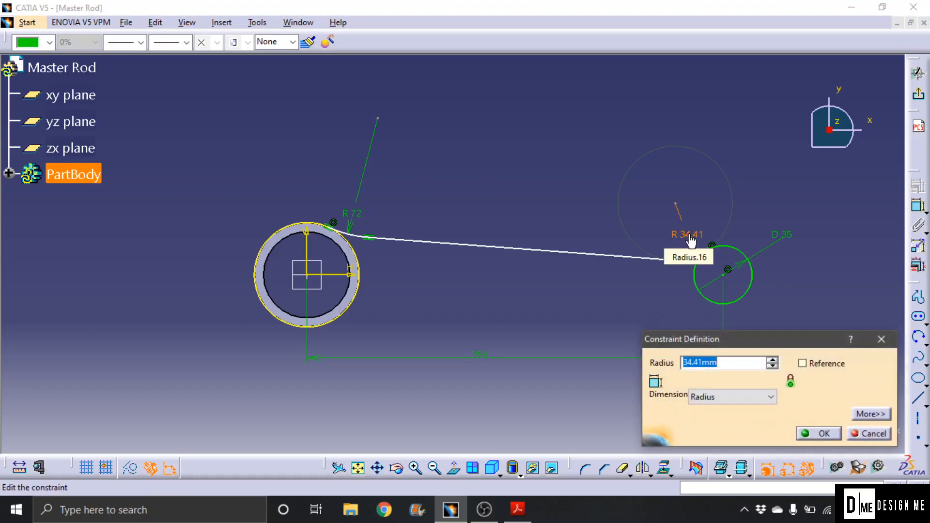
type("35")
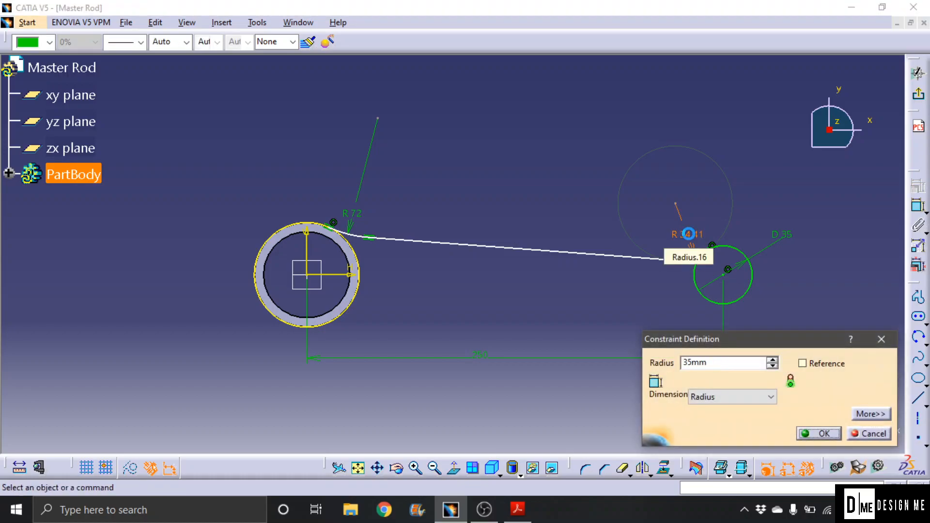
key("Return")
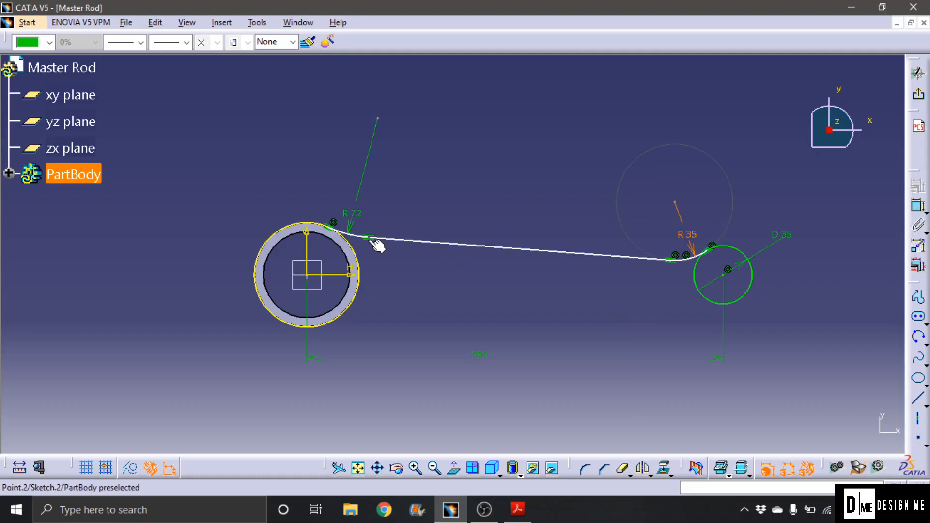
Dimension the height of the sloping line's ring-side endpoint above the horizontal axis and set it to 13 mm.
left_click(369, 237)
left_click(916, 207)
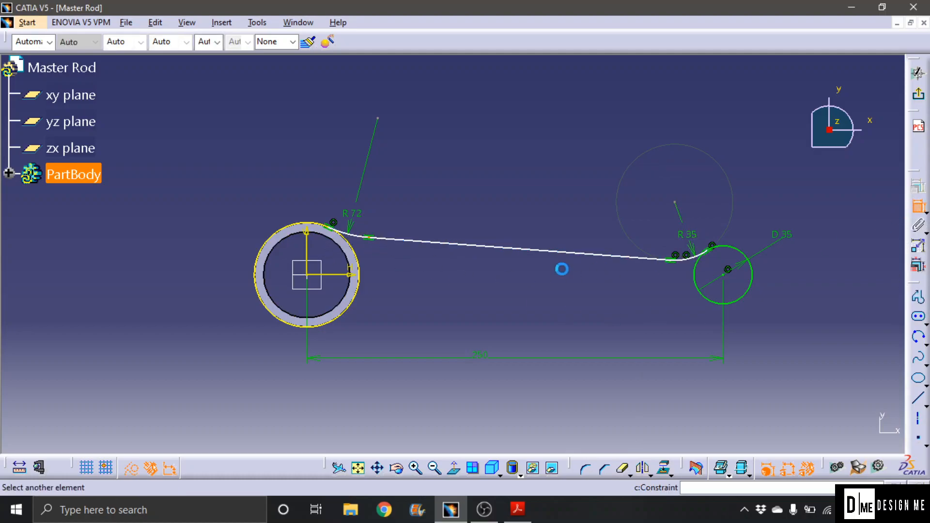
left_click(350, 275)
left_click(402, 267)
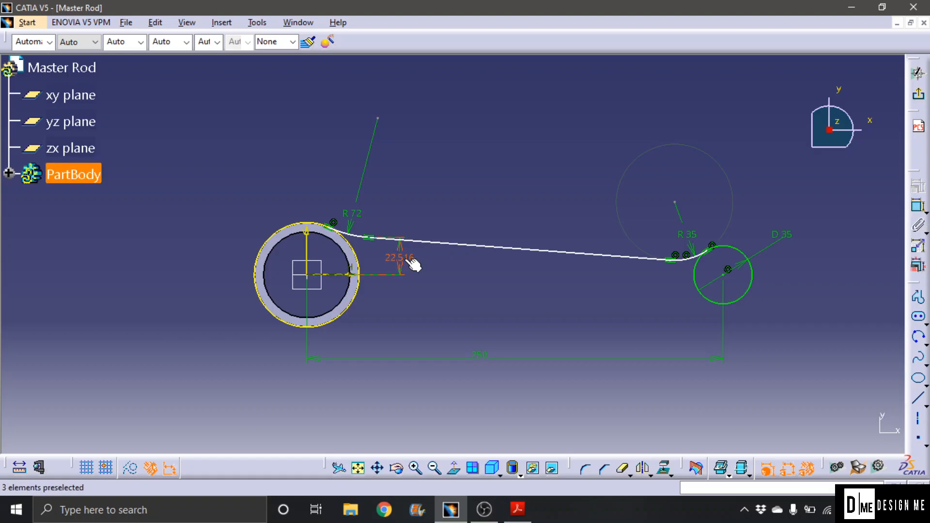
double_click(406, 264)
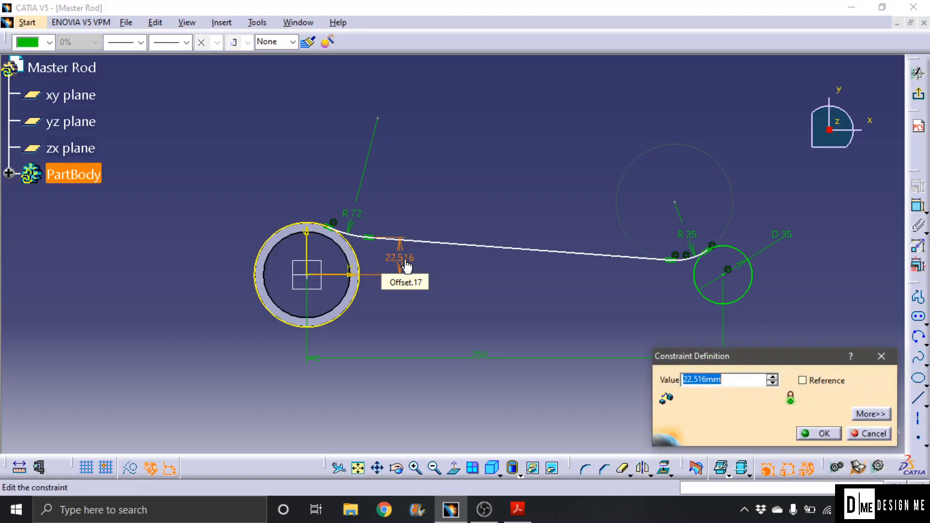
key("Return")
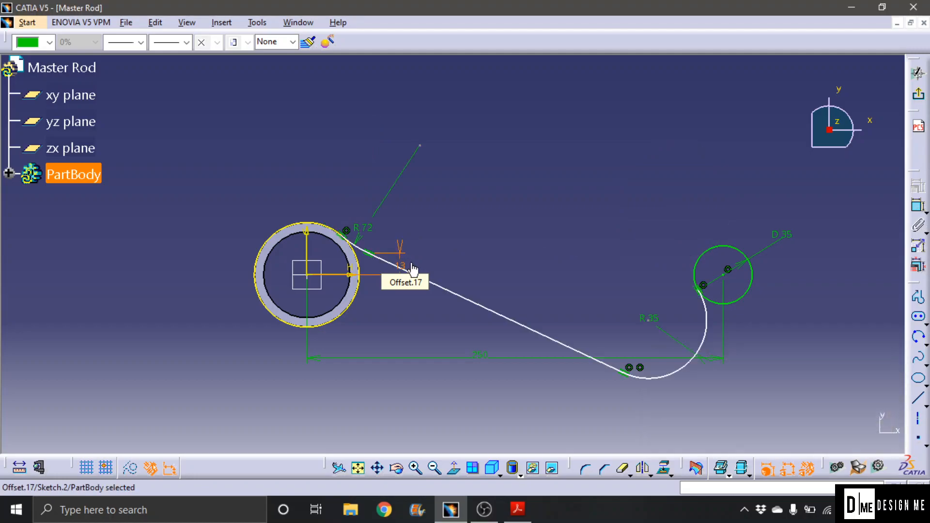
Move the arc beside the small circle back up so the shank's edge stays above the horizontal axis.
left_click(594, 359)
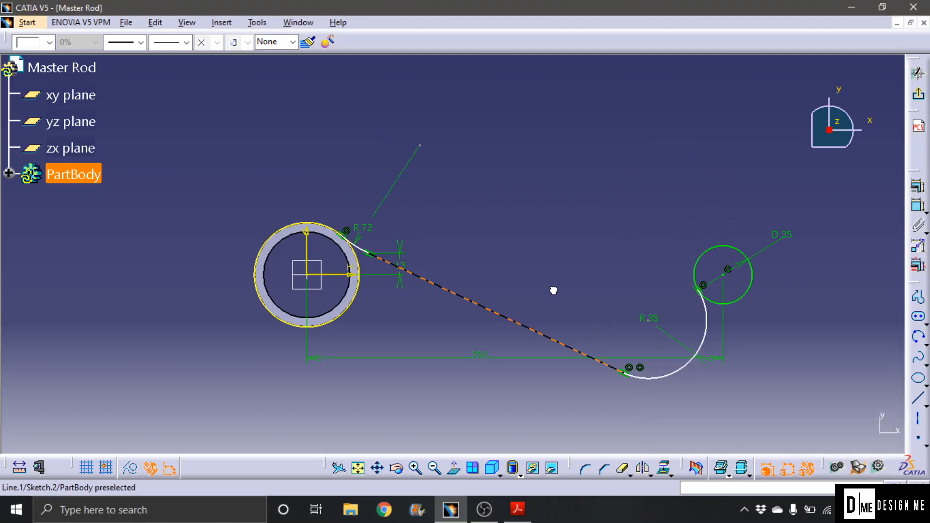
mouse_move(684, 364)
left_mouse_down()
mouse_move(649, 270)
mouse_move(687, 165)
left_mouse_up()
left_click(679, 258)
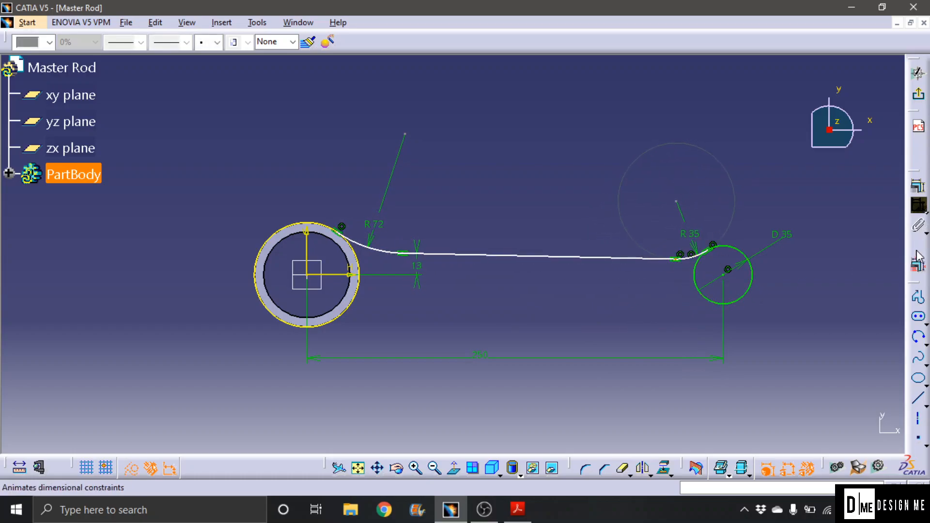
Dimension the height of the sloping line's small-end endpoint above the horizontal axis and set it to 9 mm.
left_click(919, 218)
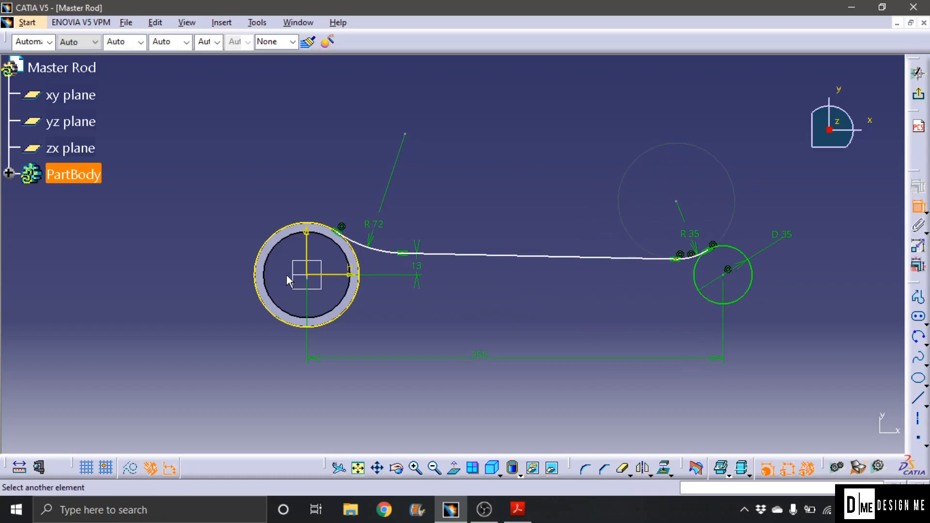
left_click(329, 274)
left_click(672, 300)
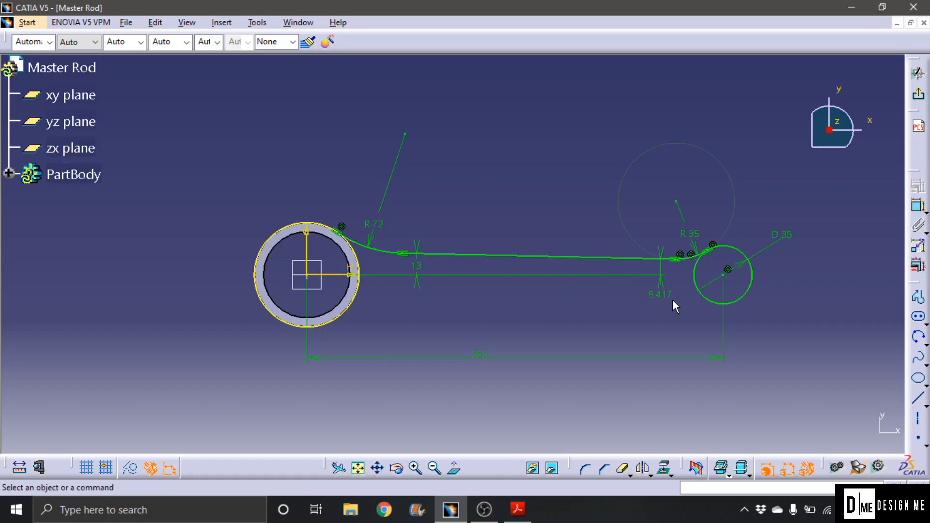
double_click(664, 297)
type("9mm")
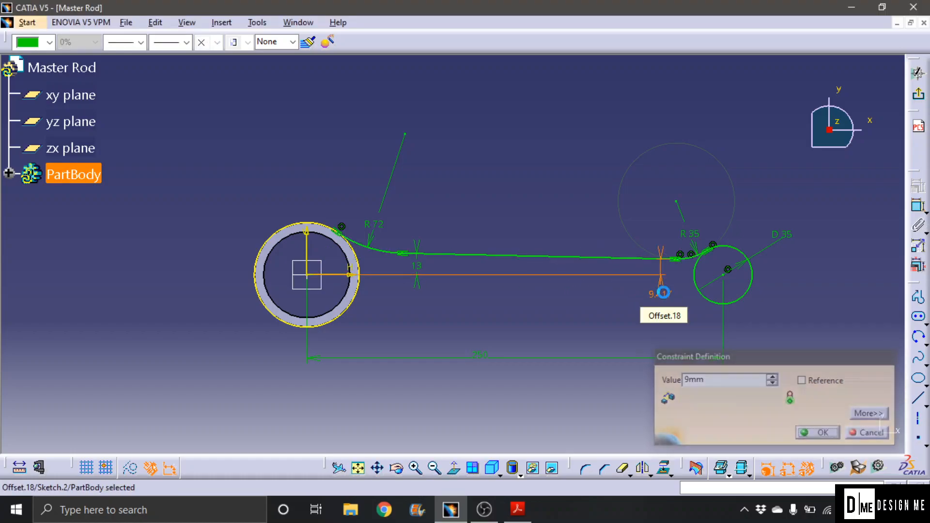
key("Return")
left_click(770, 347)
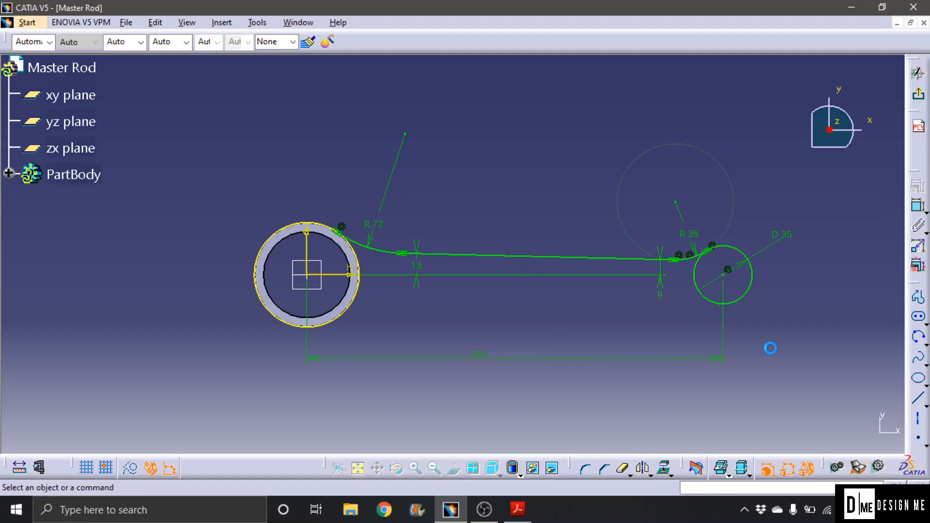
Mirror both arcs and the sloping line about the horizontal axis to form the other shank edge.
left_click(363, 248)
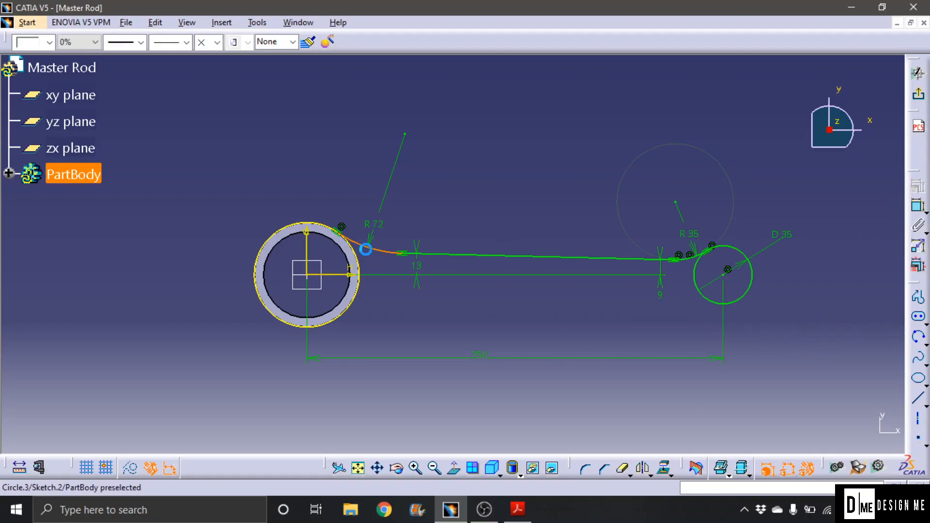
left_click(523, 262, "ctrl")
left_click(700, 254, "ctrl")
left_click(642, 468)
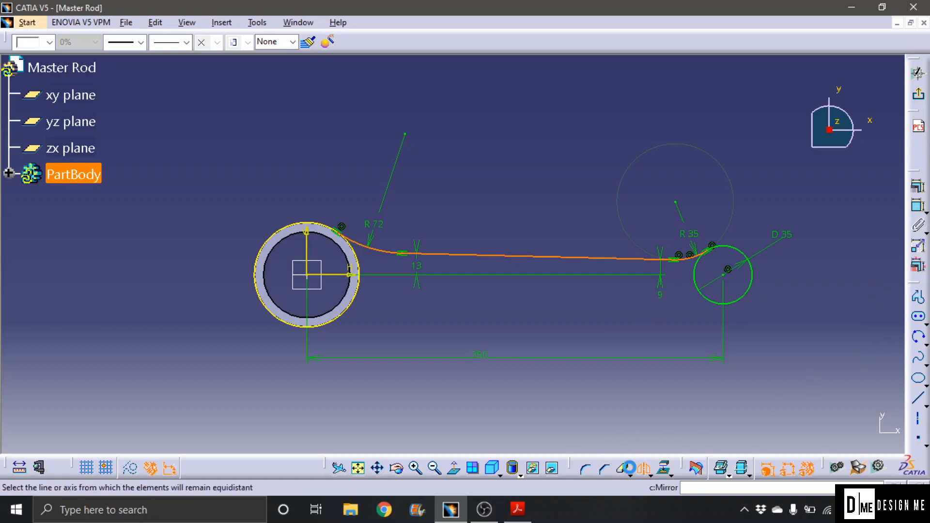
left_click(333, 275)
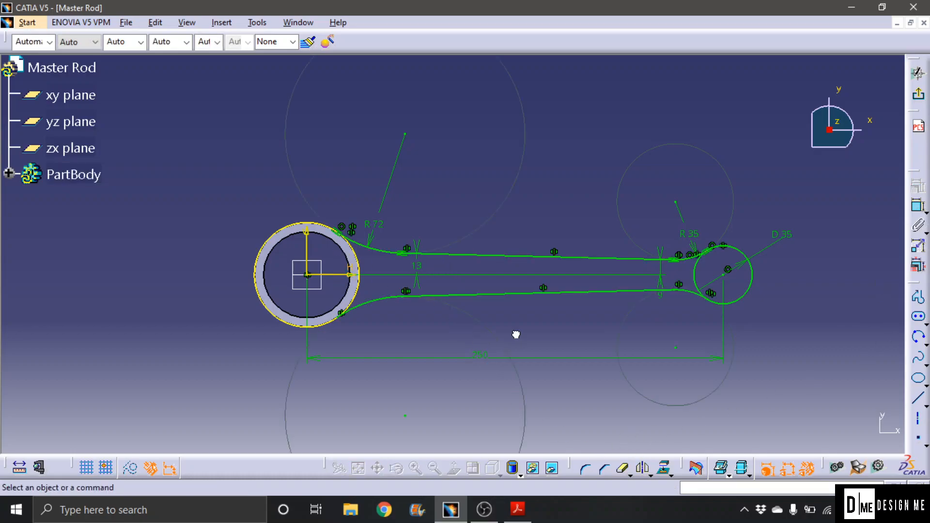
Trim the outer portions of the small circle and the ring's projected circle, and exit the sketch.
left_click(619, 471)
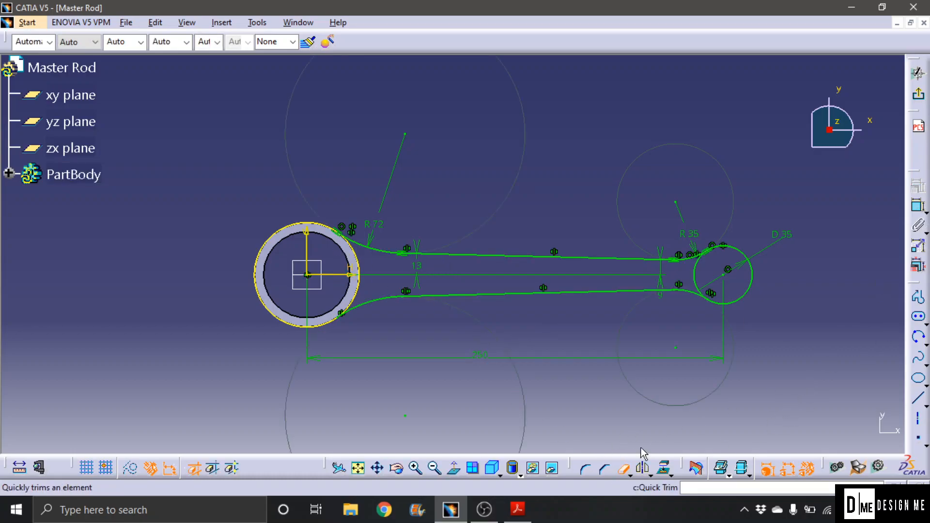
left_click(748, 294)
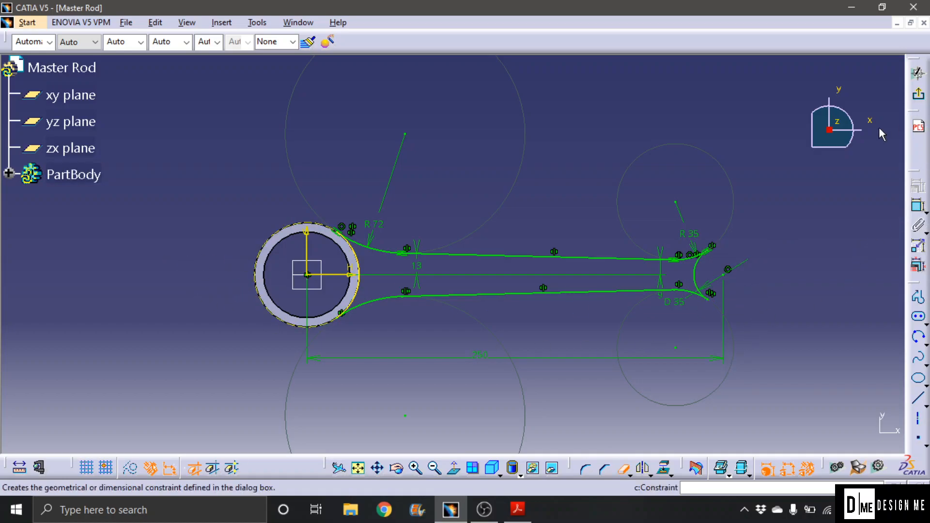
left_click(916, 99)
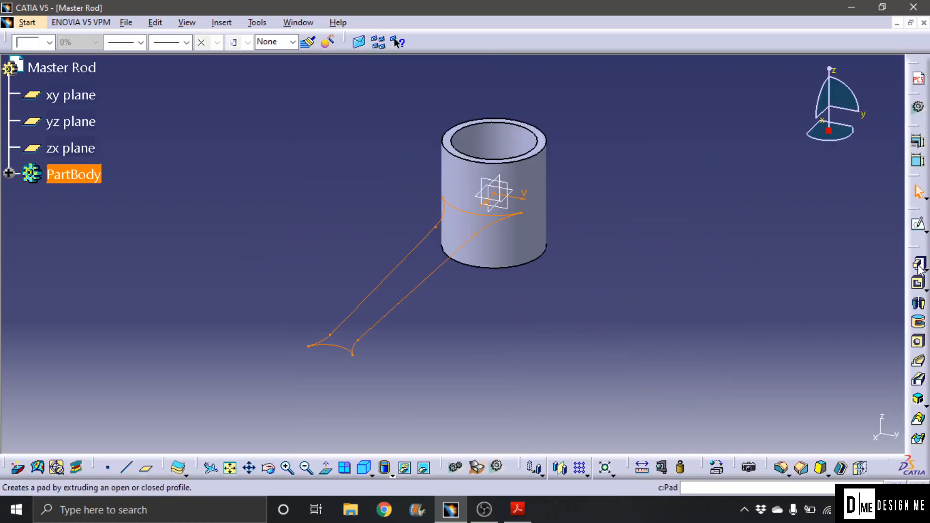
Pad the shank profile with mirrored extent on both sides of its sketch plane.
left_click(919, 266)
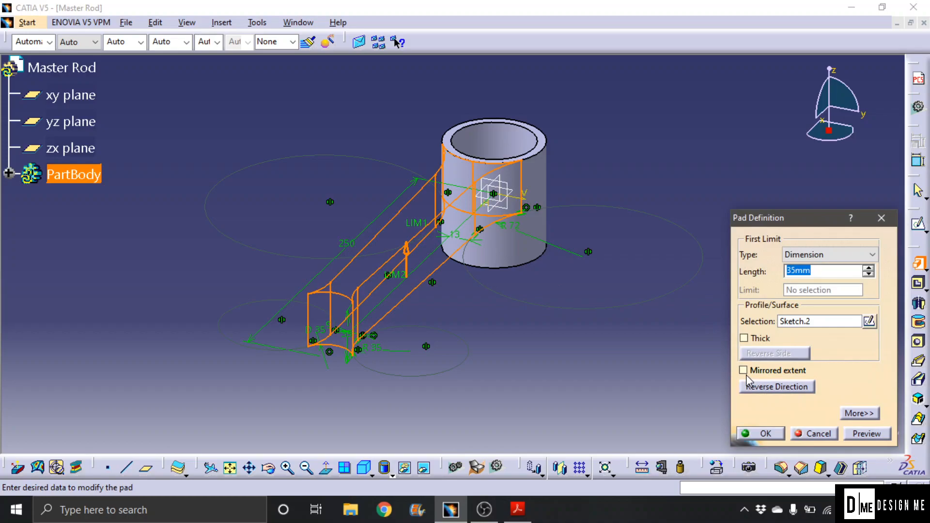
left_click(743, 370)
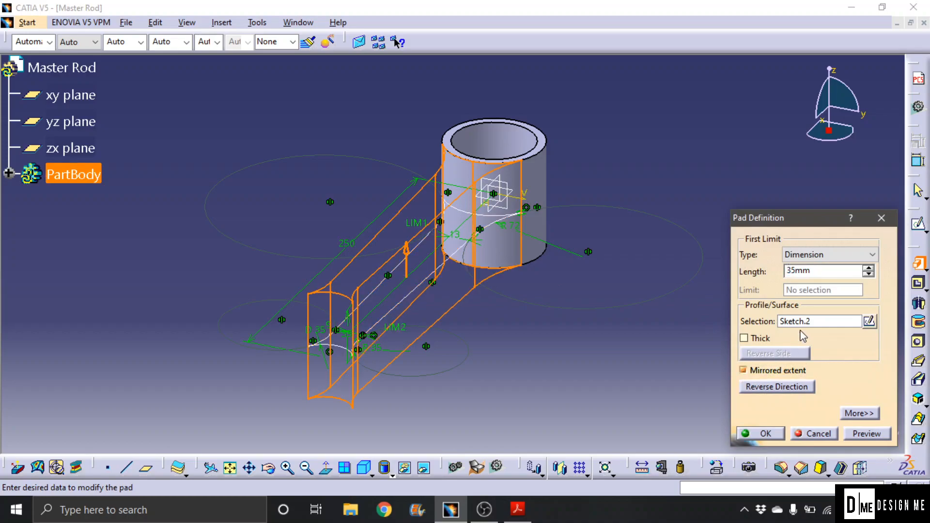
key("Return")
left_click(771, 345)
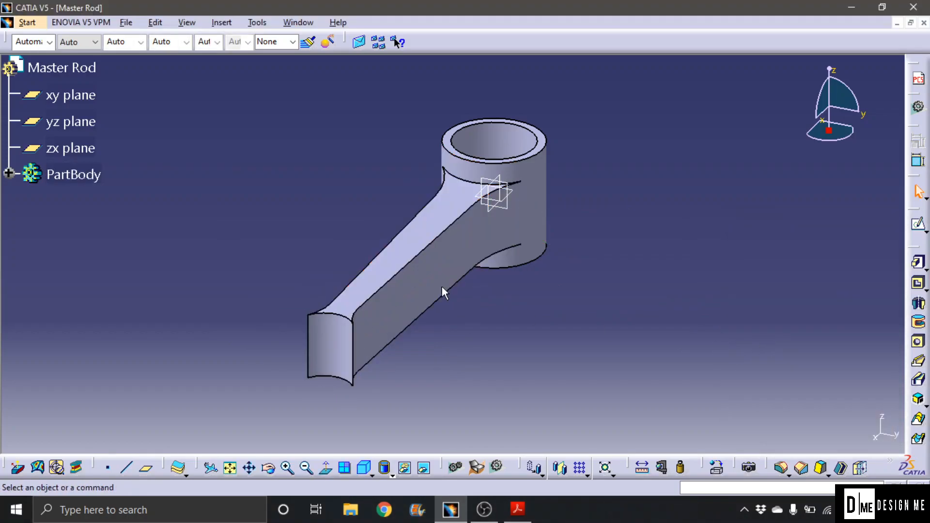
Start a sketch on the shank's top face and draw concentric circles about 33 and 16 mm in diameter above the ring.
left_click(438, 206)
left_click(918, 224)
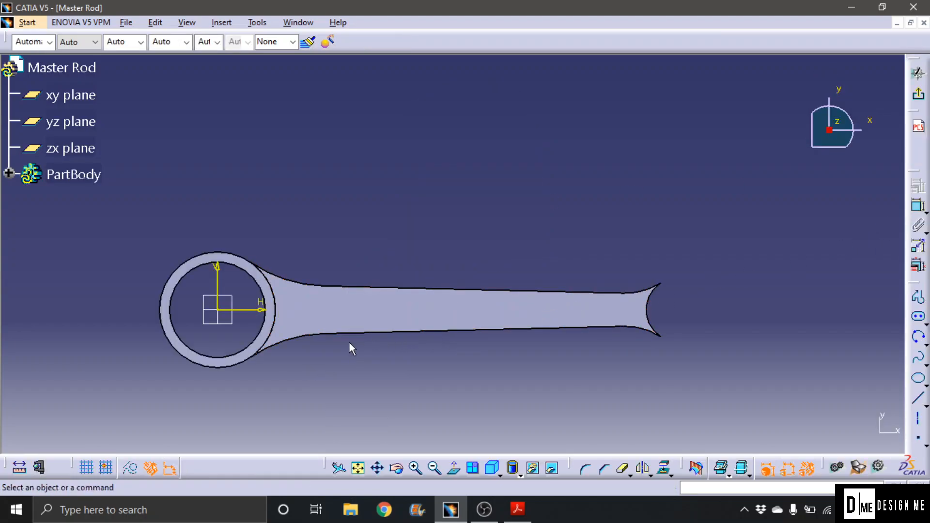
left_click(925, 344)
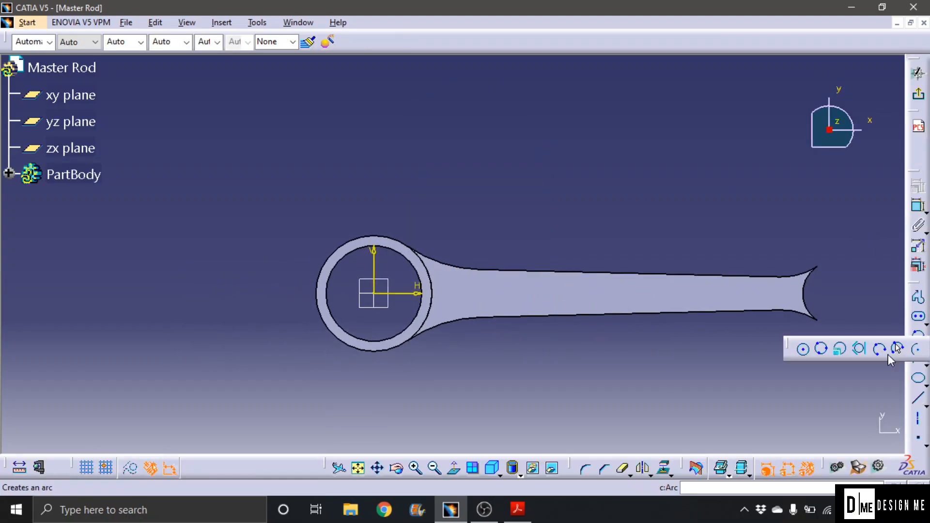
left_click(839, 348)
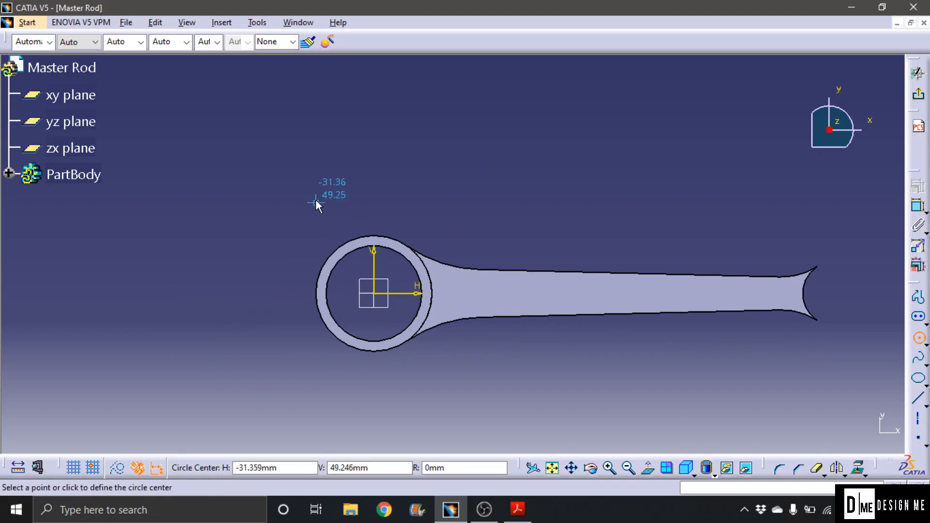
left_click(409, 208)
left_click(433, 225)
left_click(408, 208)
left_click(416, 222)
Draw a second concentric pair about 46 and 25 mm in diameter to the upper left of the ring.
left_click(275, 220)
left_click(306, 249)
left_click(276, 220)
left_click(292, 237)
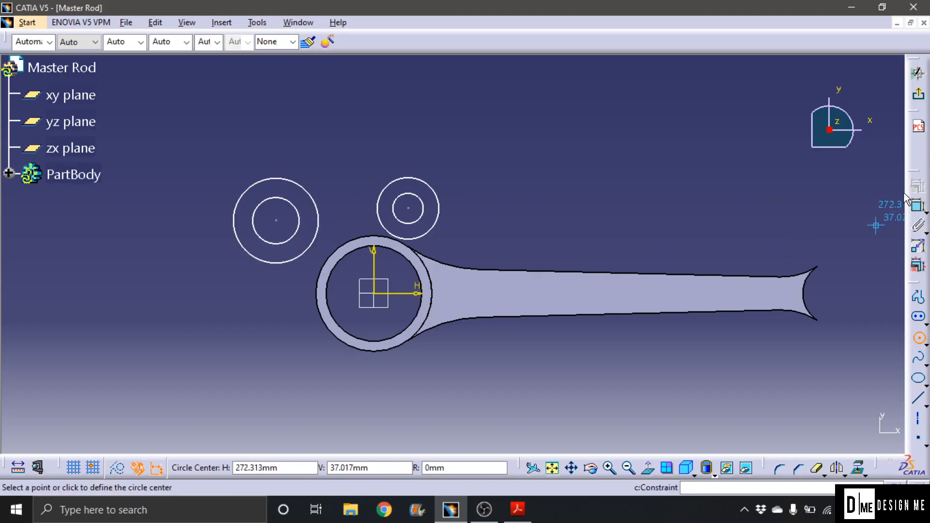
key("Escape")
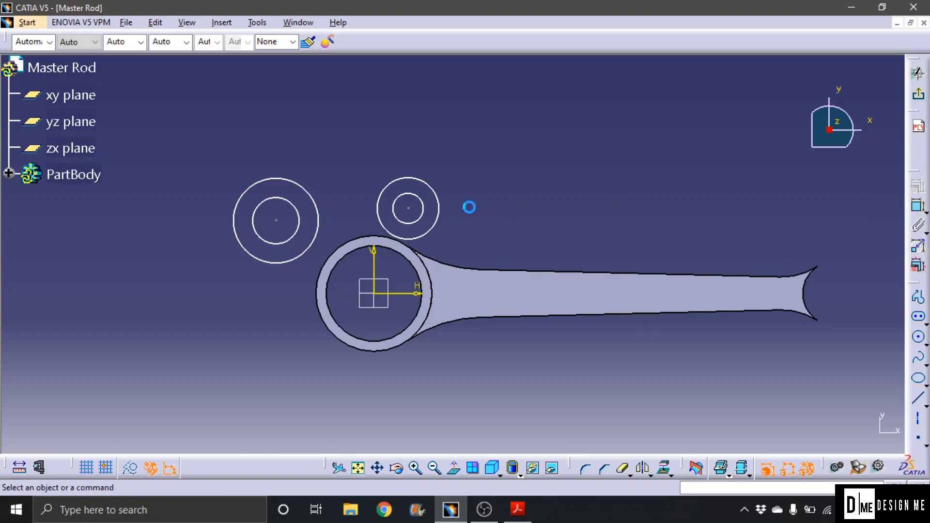
Dimension the inner circle of the pair directly above the ring and set its diameter to 10 mm.
left_click(915, 205)
left_click(915, 205)
left_click(916, 205)
left_click(425, 207)
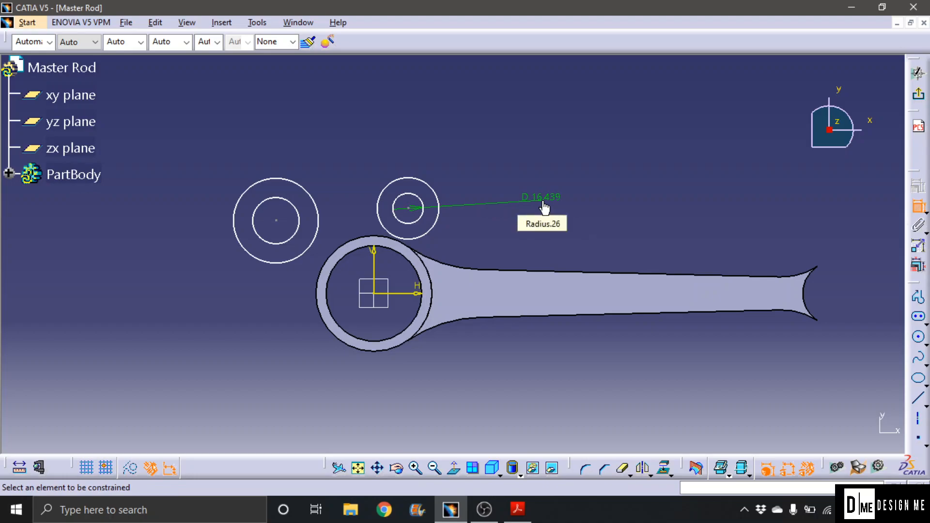
double_click(546, 201)
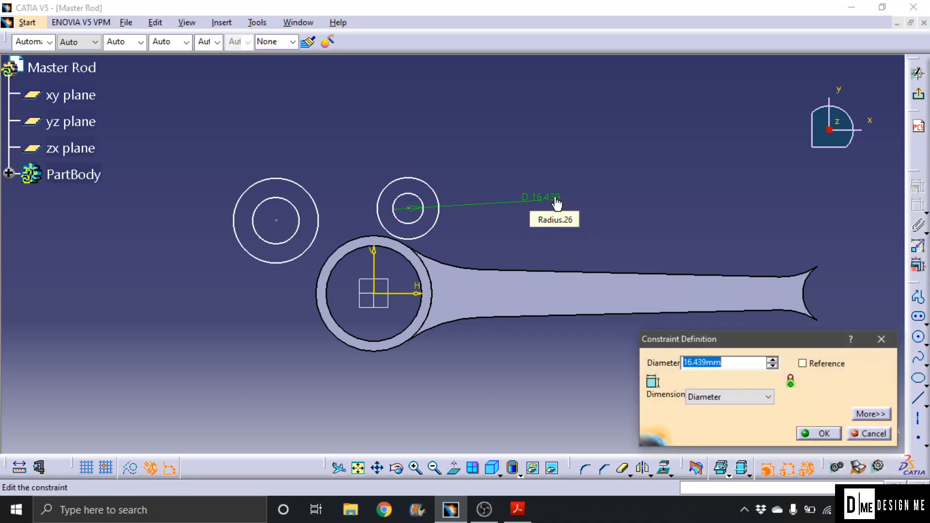
key("Return")
Dimension the outer circle of the pair directly above the ring and set its diameter to 26 mm.
left_click(417, 177)
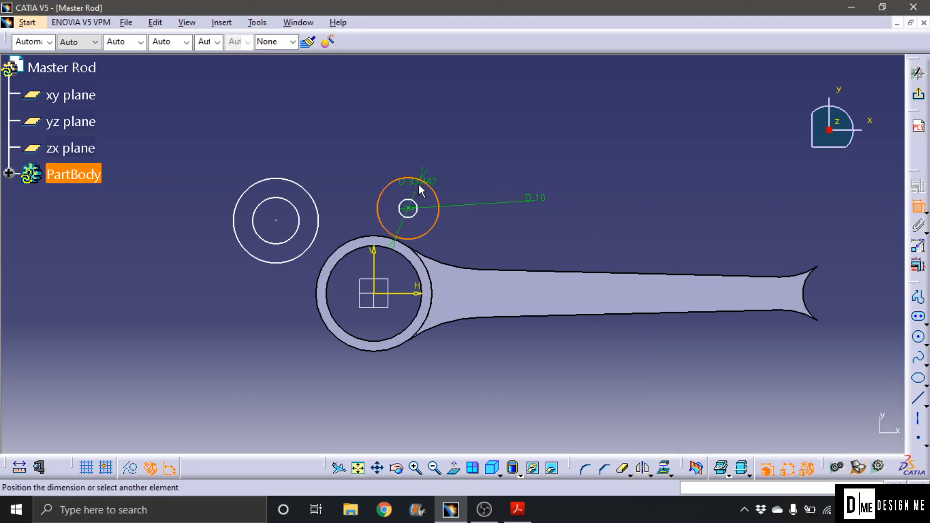
left_click(484, 176)
double_click(485, 179)
type("26")
key("Return")
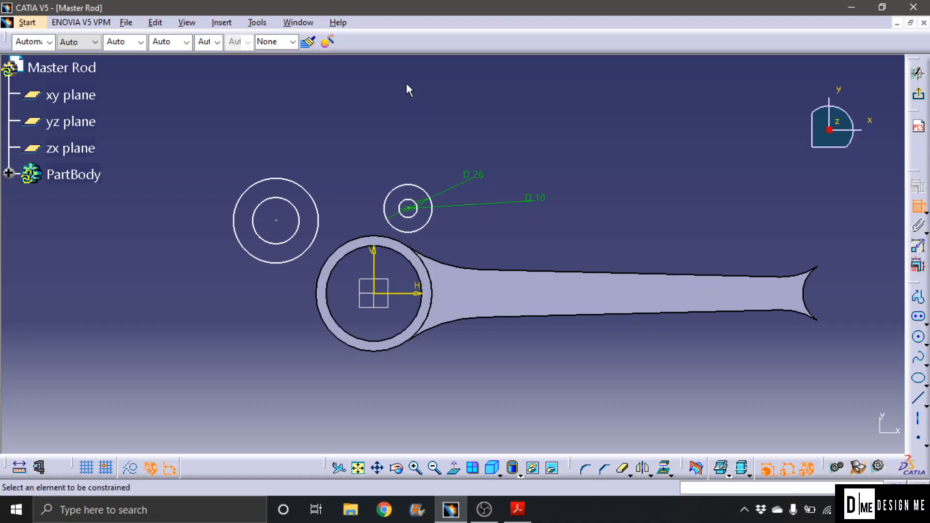
Dimension the inner circle of the left pair and set its diameter to 10 mm.
left_click(298, 213)
left_click(342, 175)
double_click(345, 179)
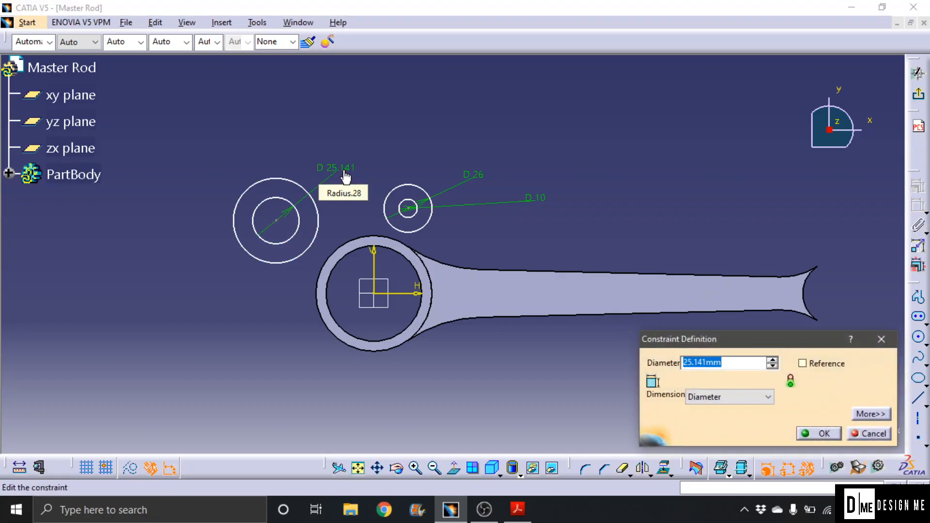
type("10")
key("Return")
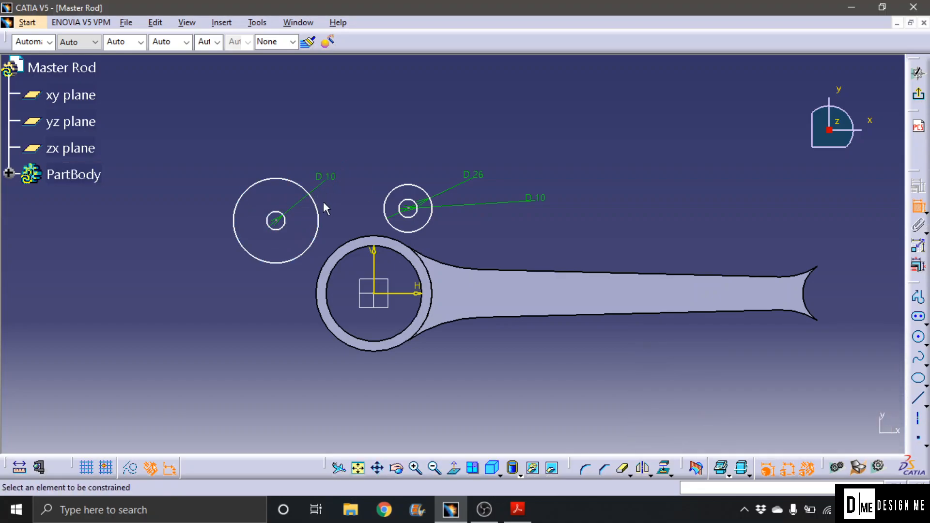
Dimension the outer circle of the left pair and set its diameter to 26 mm.
left_click(317, 204)
left_click(373, 160)
double_click(377, 167)
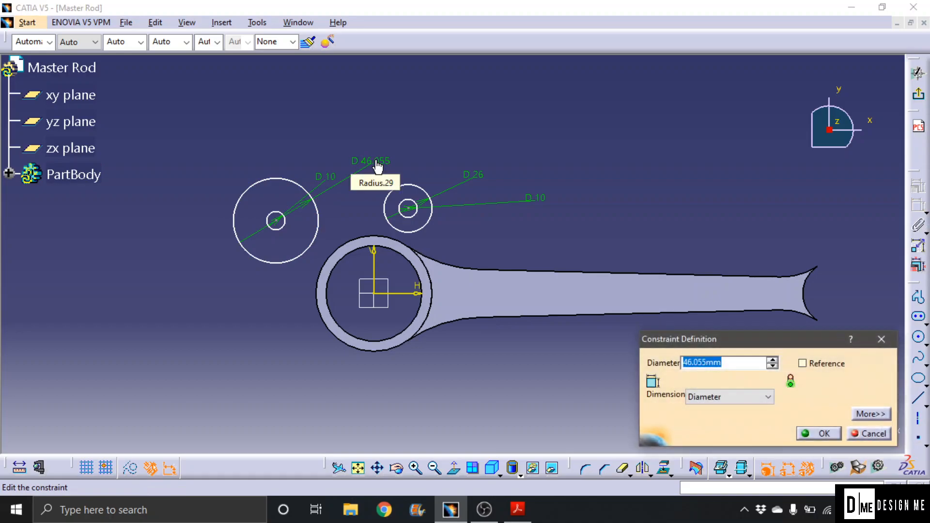
type("26")
key("Return")
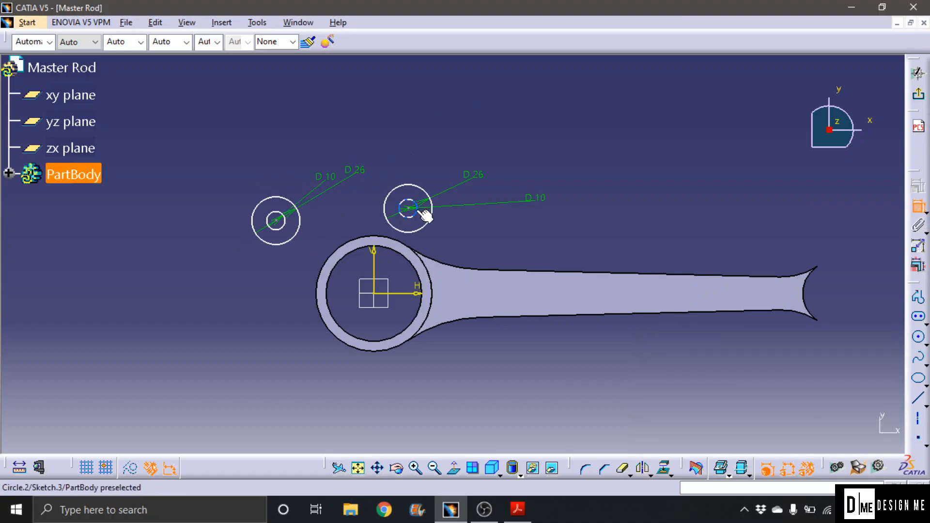
Dimension the horizontal distance from the vertical axis to the right pair's centre and set it to 19 mm.
left_click(376, 263)
left_click(395, 127)
double_click(394, 128)
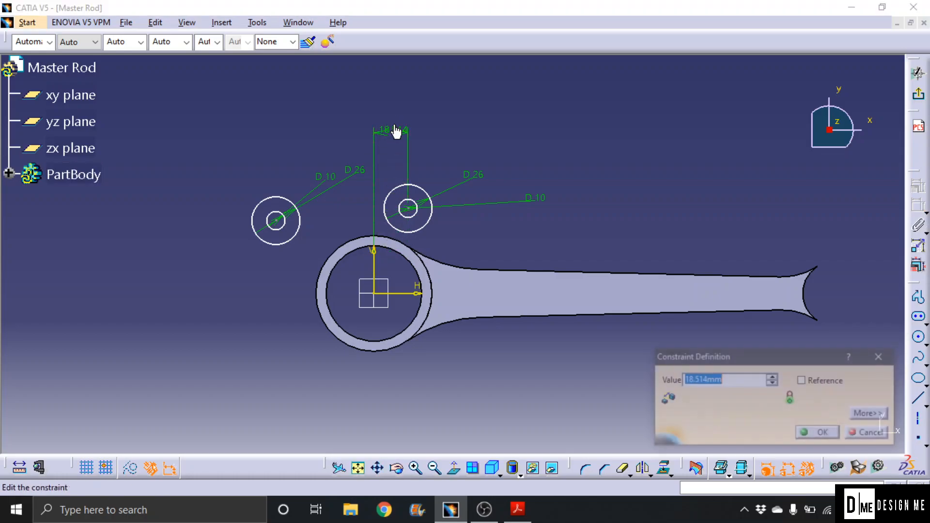
key("Return")
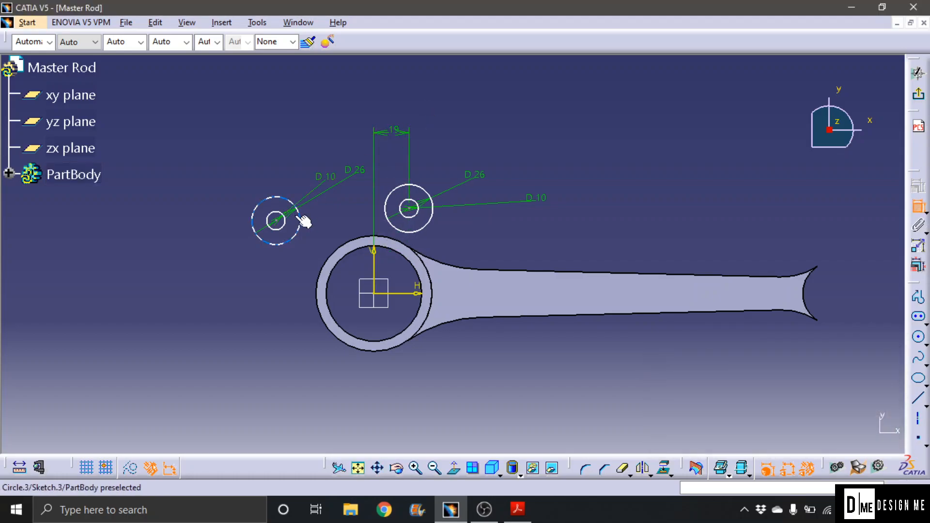
Dimension the horizontal distance from the vertical axis to the left pair's centre and set it to 39 mm.
left_click(280, 221)
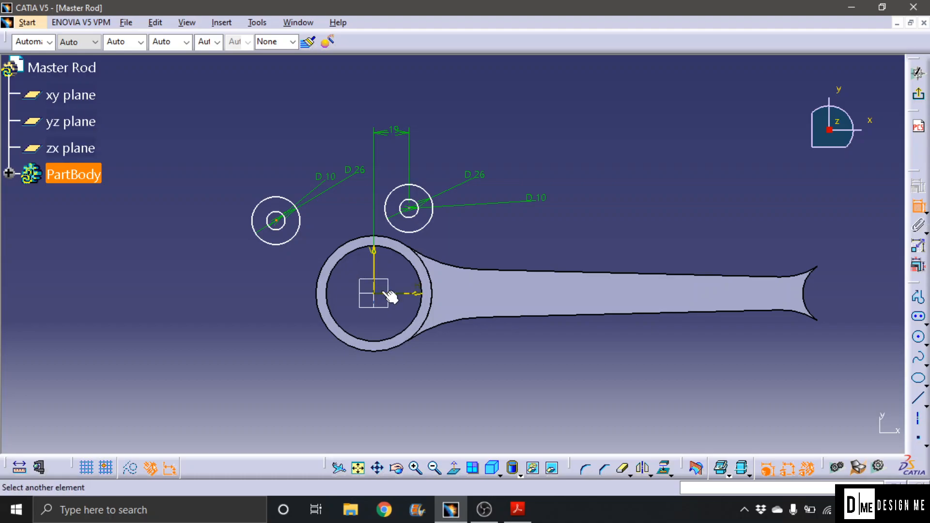
left_click(374, 280)
left_click(349, 221)
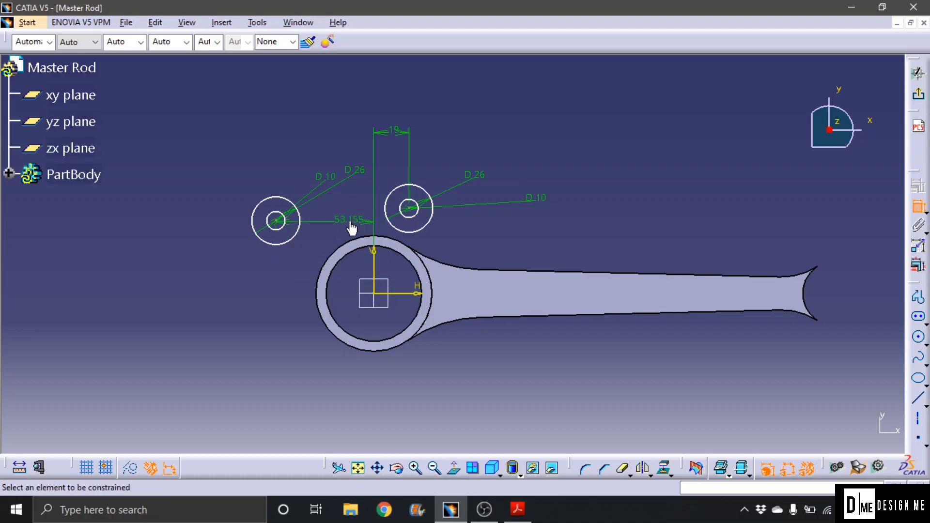
double_click(351, 222)
type("39")
key("Return")
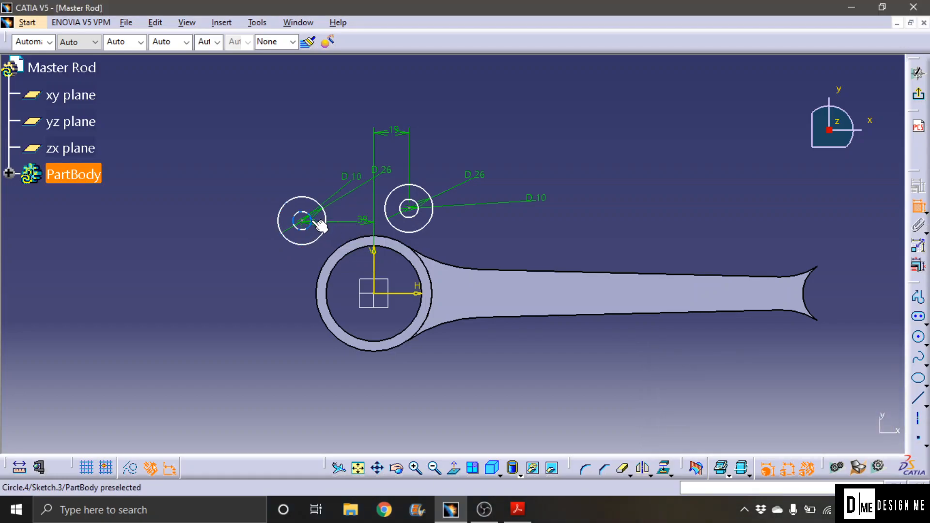
Dimension the vertical distance from the horizontal axis to the left pair's centre and set it to 26 mm.
left_click(302, 220)
left_click(407, 293)
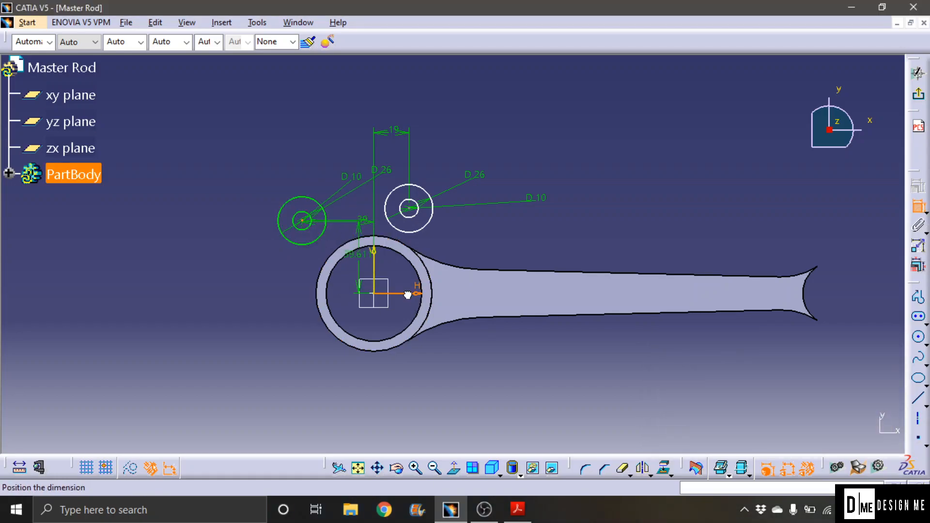
left_click(286, 271)
double_click(289, 269)
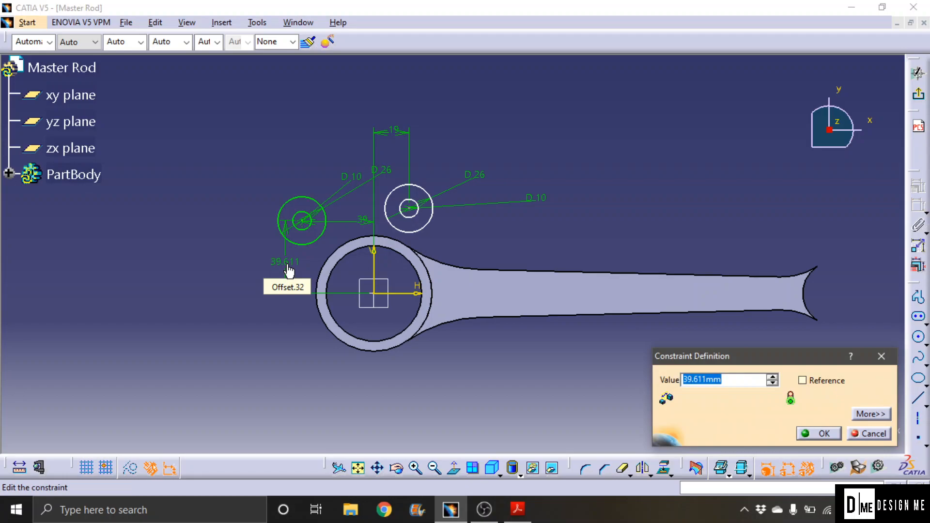
key("Return")
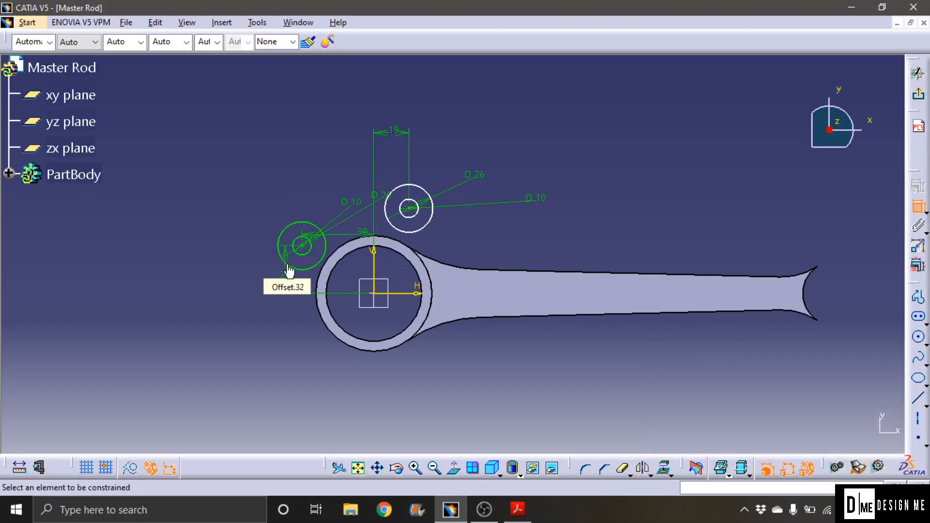
Dimension the vertical distance from the horizontal axis to the right pair's centre and set it to 43 mm.
left_click(403, 294)
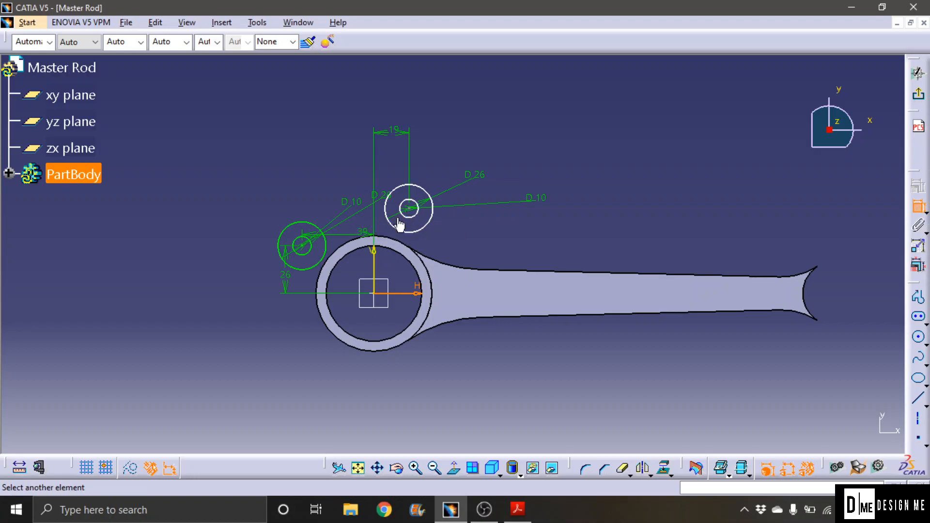
left_click(409, 208)
left_click(236, 241)
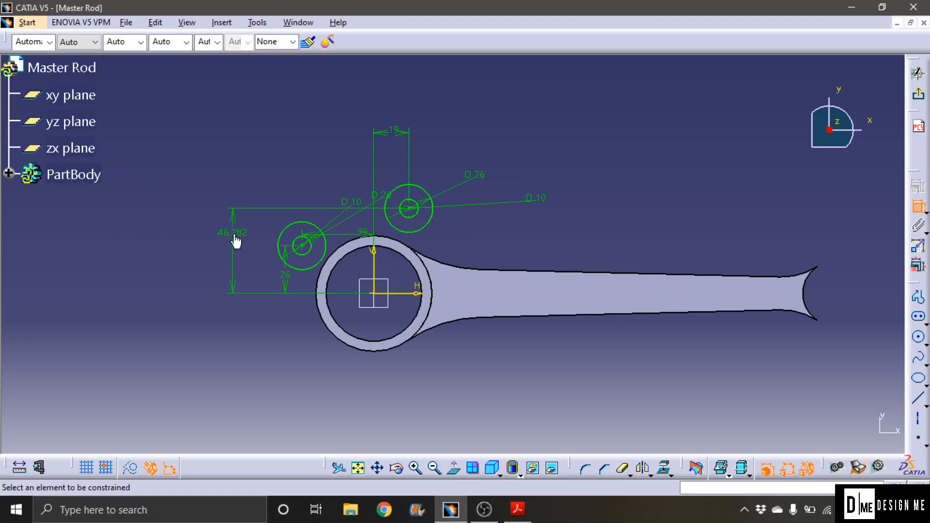
double_click(234, 232)
type("26+")
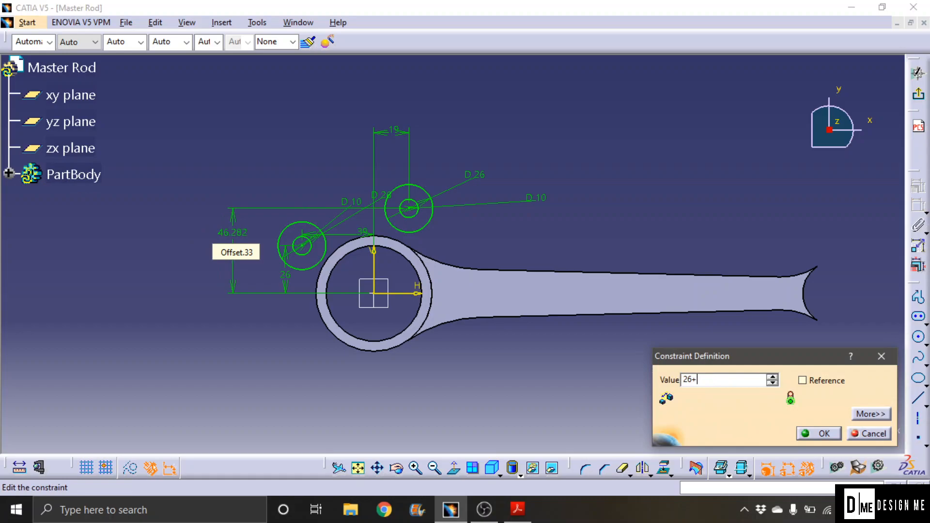
key("Return")
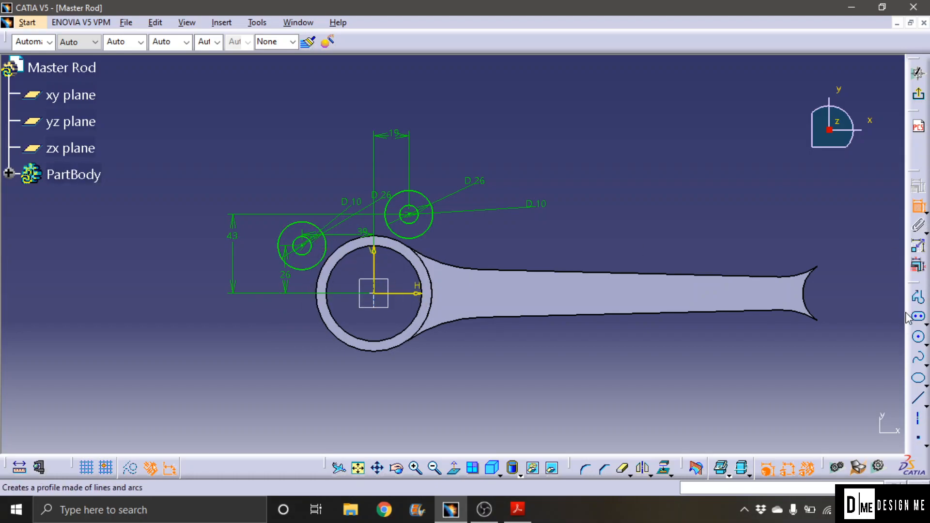
Project the ring's outer edge, both neck fillet edges and the upper and lower rod edges into the sketch.
left_click(456, 267)
key("Escape")
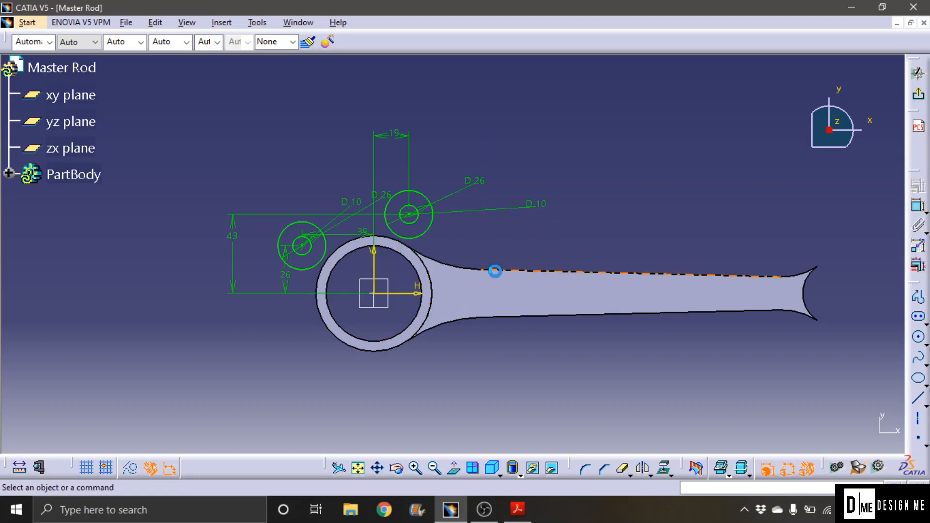
left_click(402, 243)
left_click(451, 322, "ctrl")
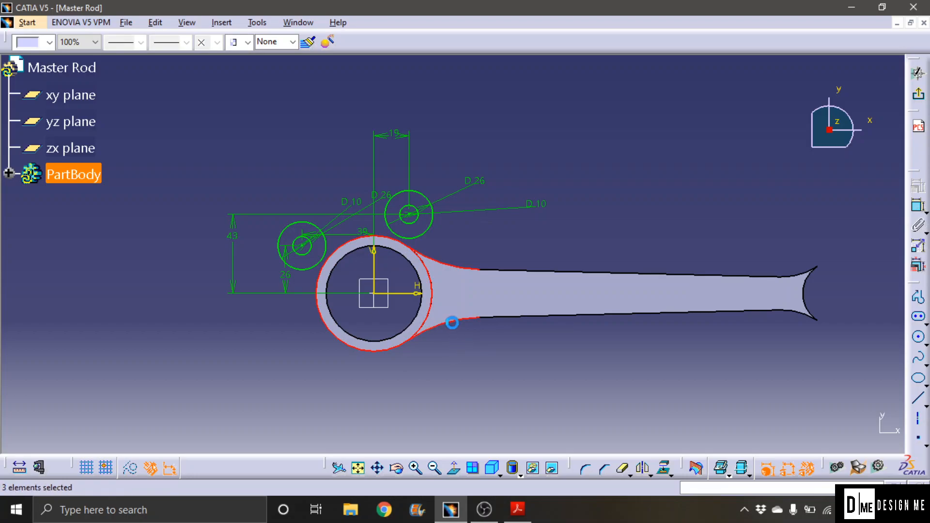
left_click(516, 315, "ctrl")
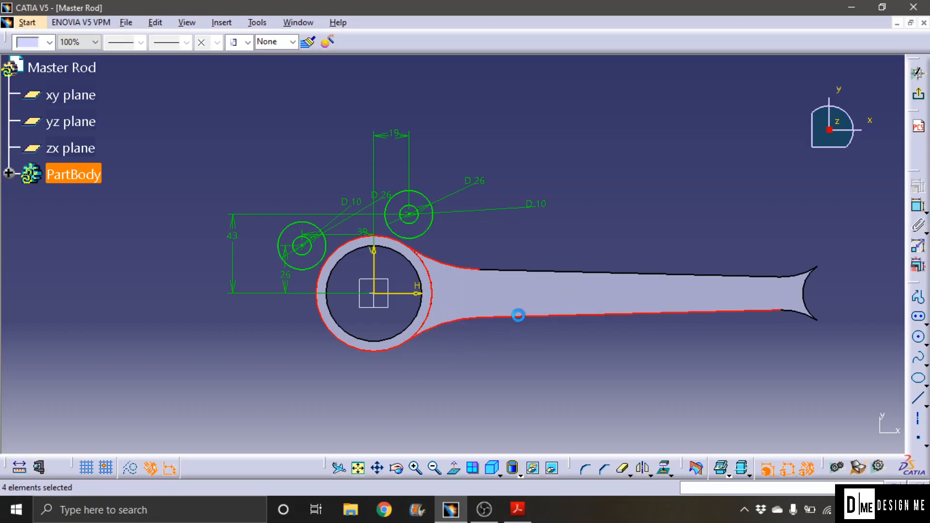
left_click(507, 270, "ctrl")
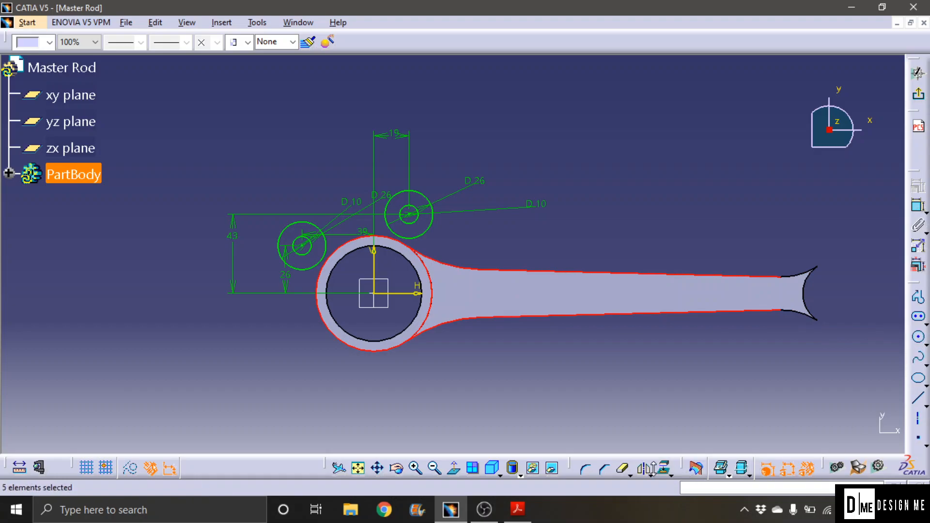
left_click(663, 467)
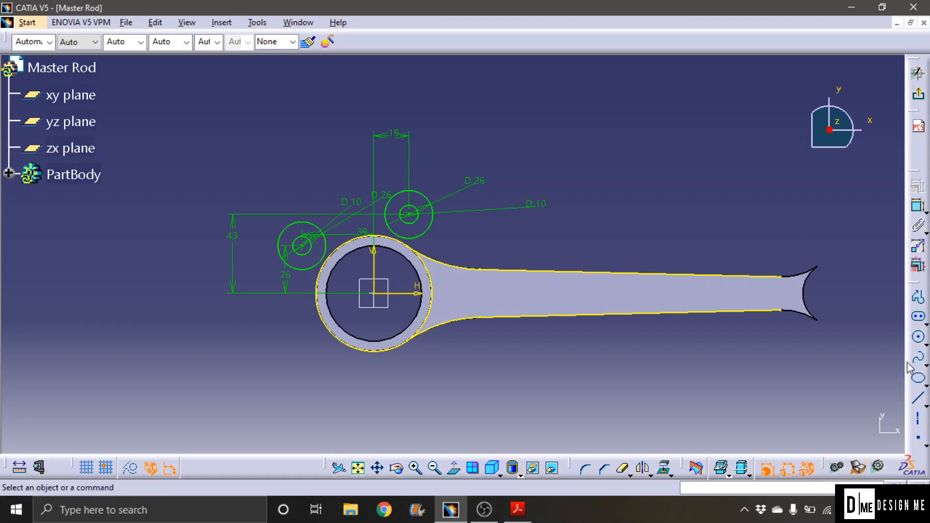
Round the gap between the outer circles of the left and right pairs with a 72 mm radius corner.
left_click(587, 469)
left_click(325, 235)
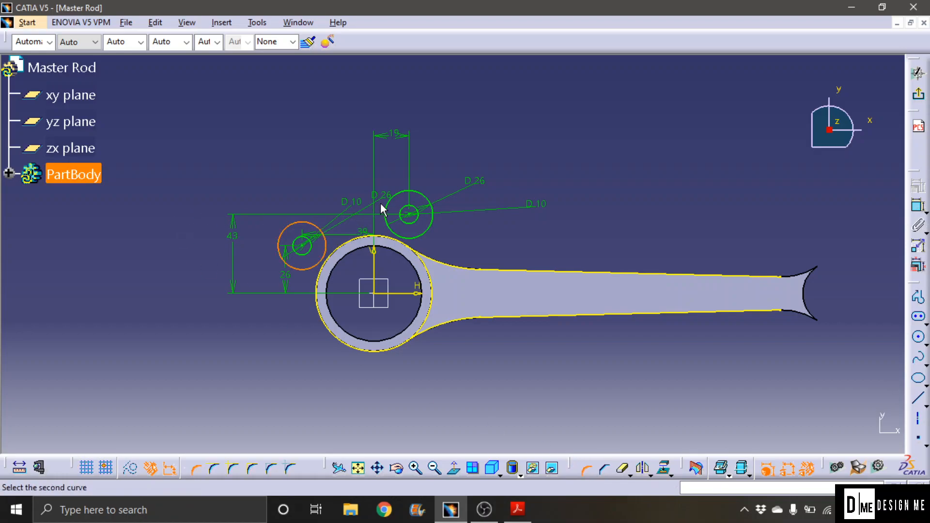
left_click(394, 207)
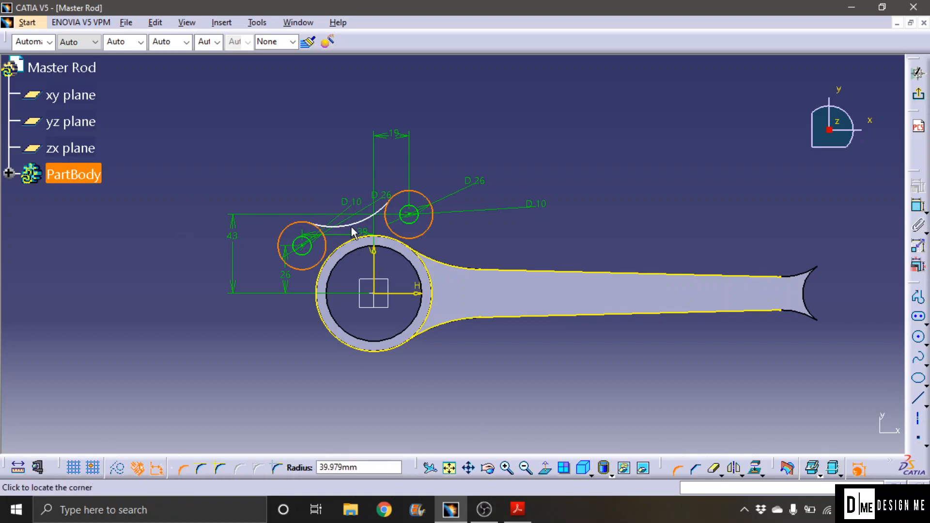
left_click(352, 219)
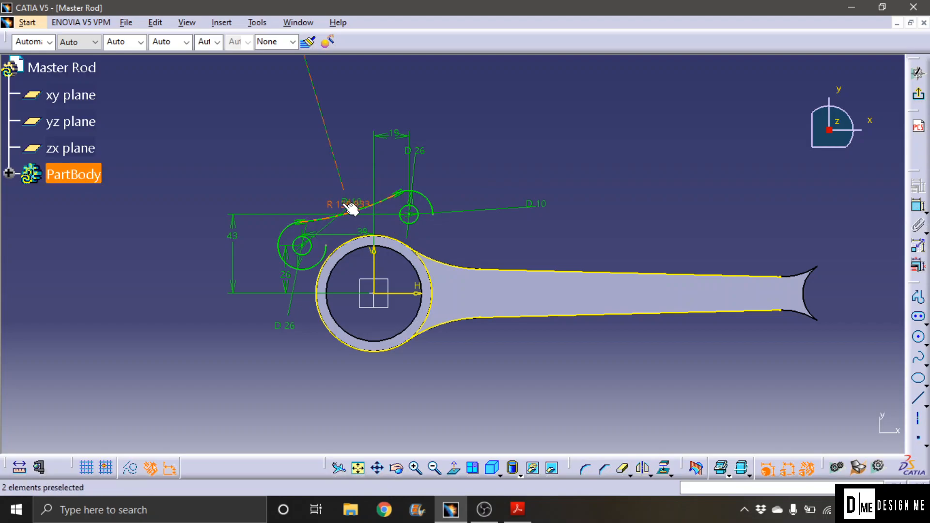
left_click(334, 206)
type("7")
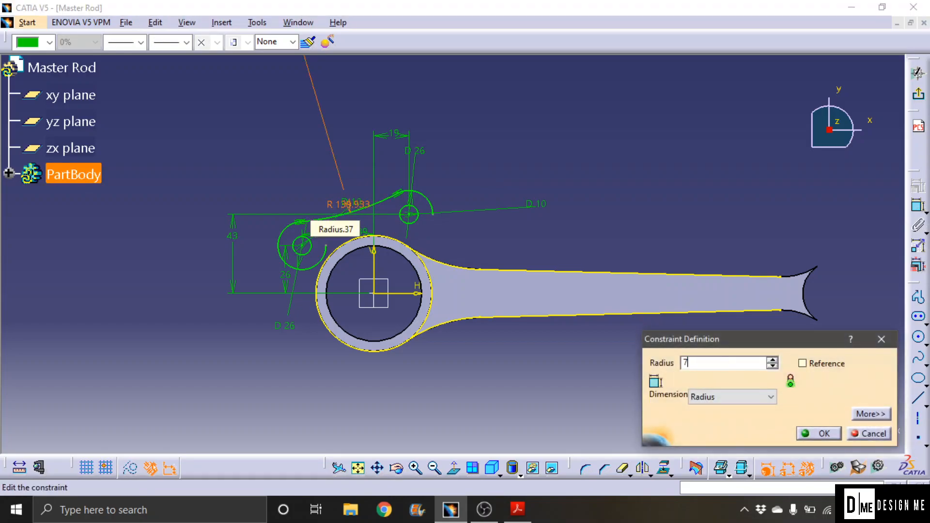
type("2")
key("Return")
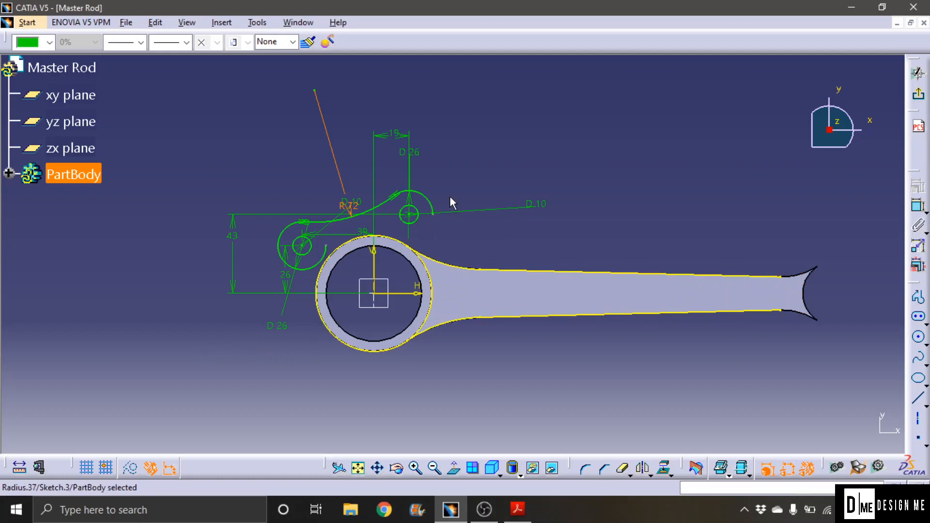
Join the right pair's outer circle to the projected upper rod edge with a 72 mm radius corner.
left_click(434, 205)
left_click(512, 269)
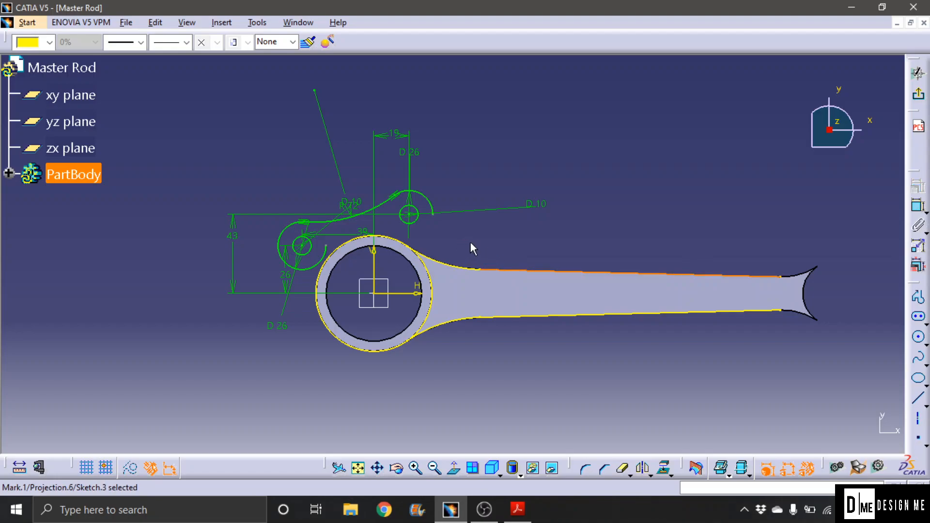
left_click(430, 205, "ctrl")
left_click(585, 468)
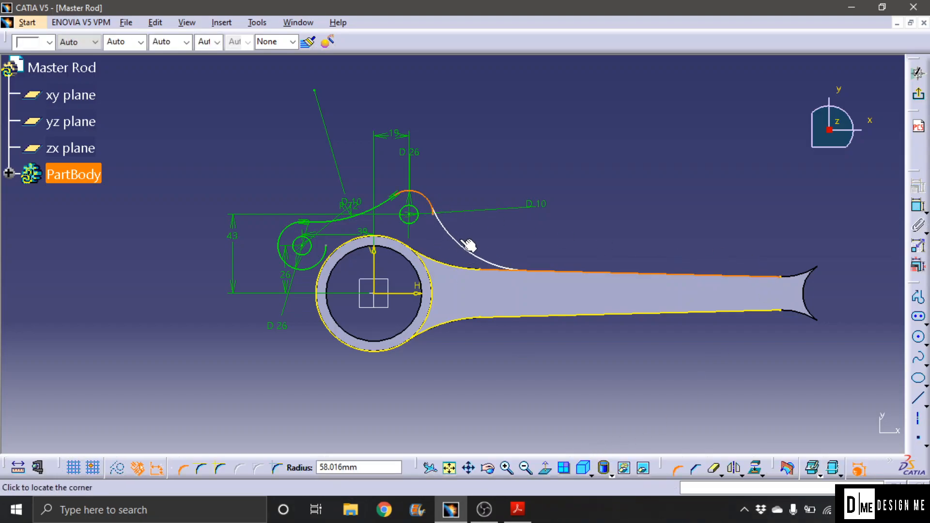
left_click(472, 245)
double_click(487, 238)
type("7")
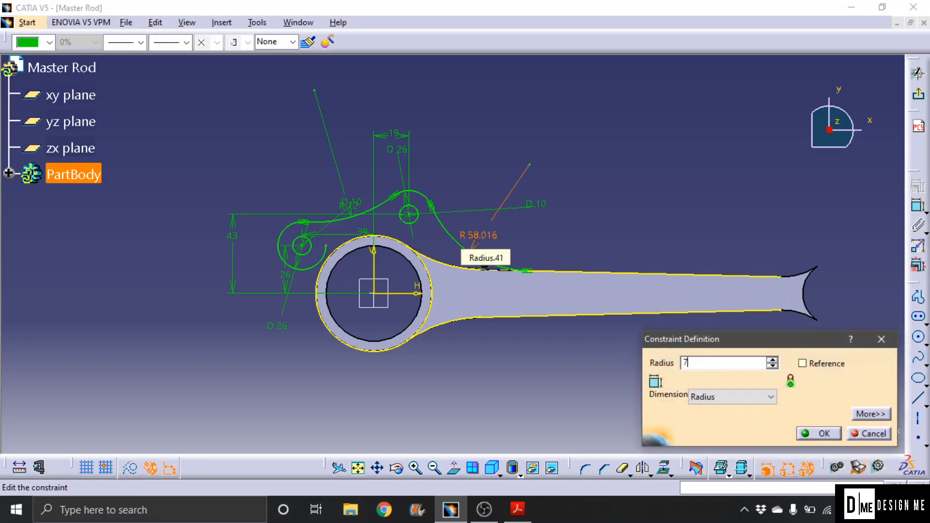
type("2")
key("Return")
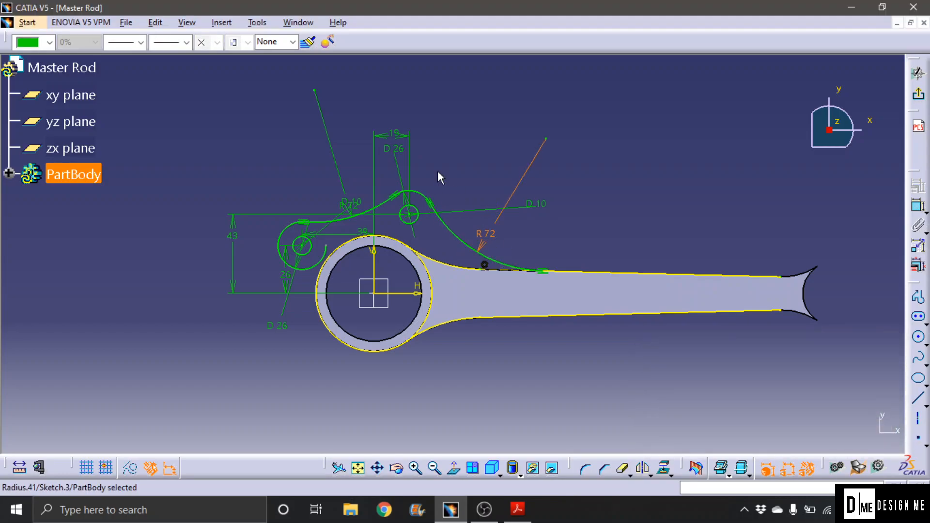
Mirror both lugs' outer arcs, their hole circles and the connecting corner arcs about the horizontal axis.
left_click(285, 305)
left_click(301, 269)
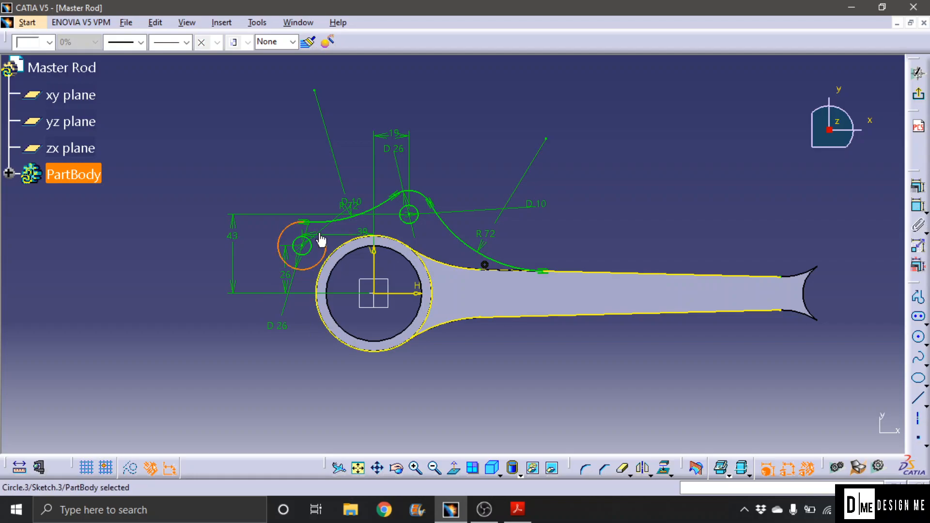
left_click(308, 247, "ctrl")
left_click(418, 222, "ctrl")
left_click(429, 201, "ctrl")
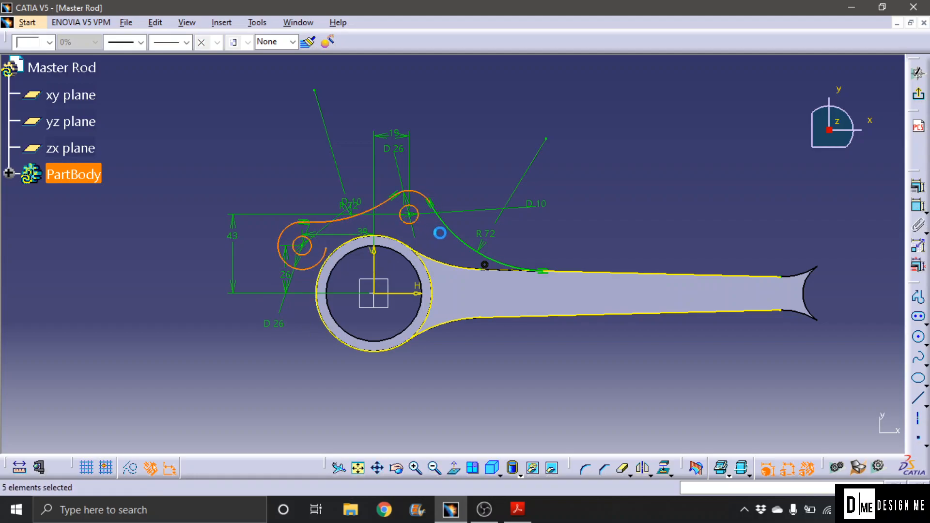
left_click(464, 242, "ctrl")
left_click(640, 473)
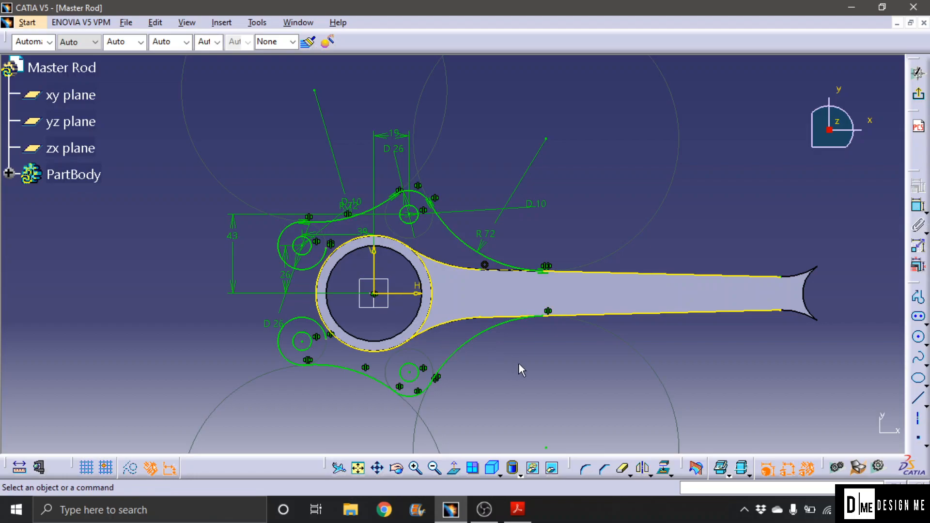
Mirror the projected lower rod edge about the horizontal axis to redraw the upper rod edge.
left_click(603, 274)
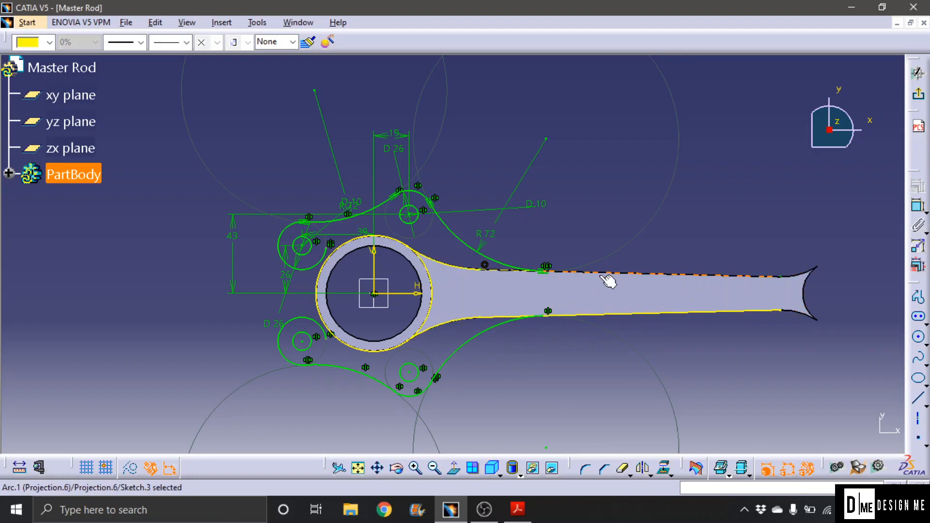
left_click(637, 314, "ctrl")
left_click(642, 468)
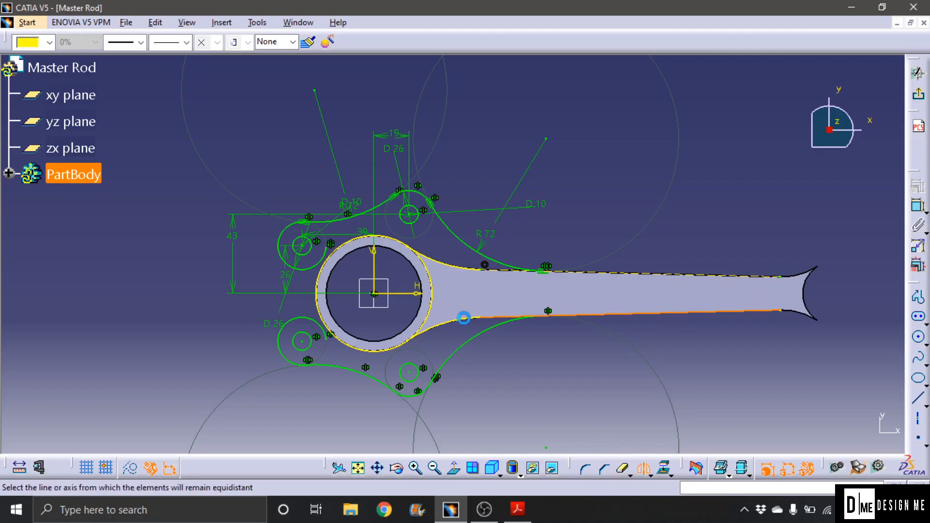
left_click(421, 295)
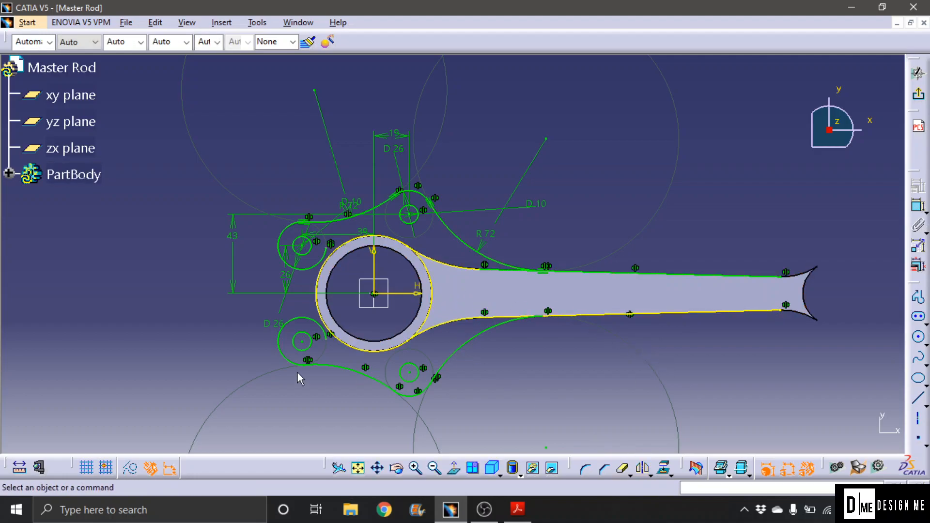
Connect the outer arcs of the upper-left and lower-left lugs with a 72 mm radius corner.
left_click(586, 469)
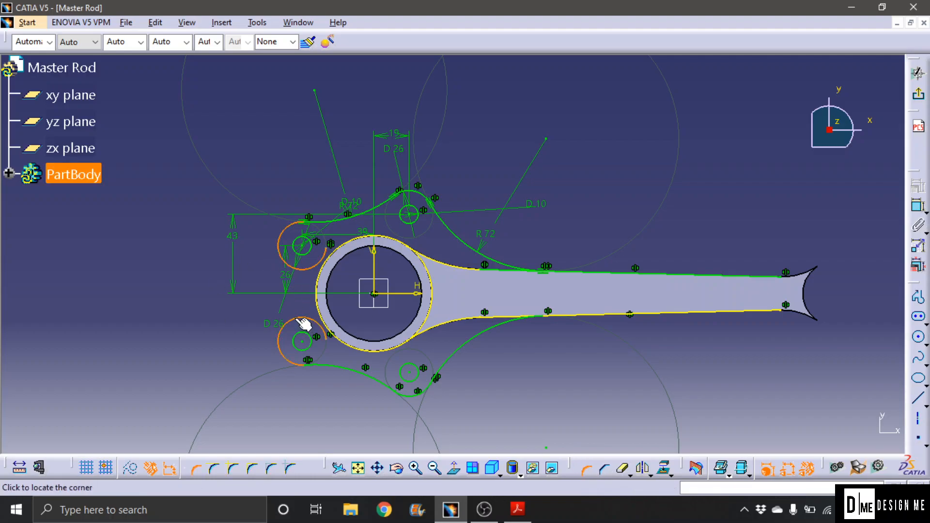
left_click(300, 321)
left_click(296, 301)
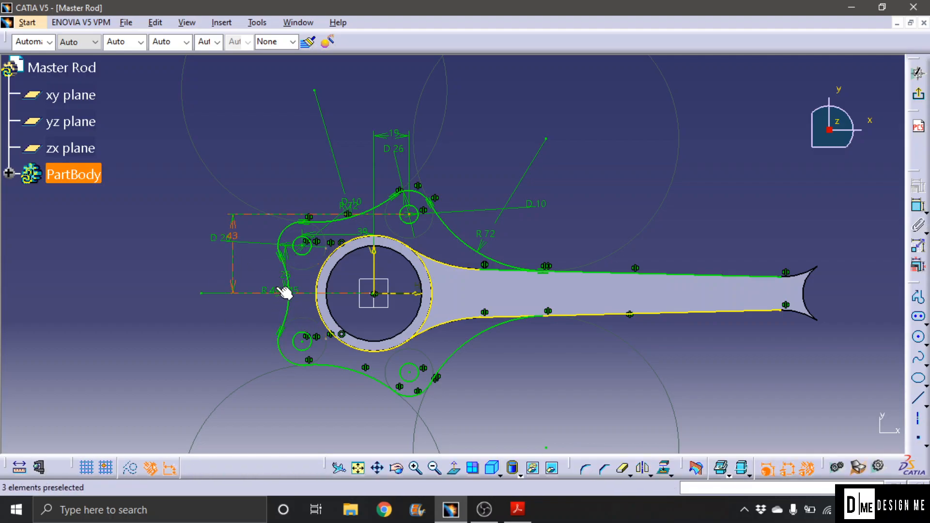
left_click(276, 287)
double_click(276, 287)
type("7")
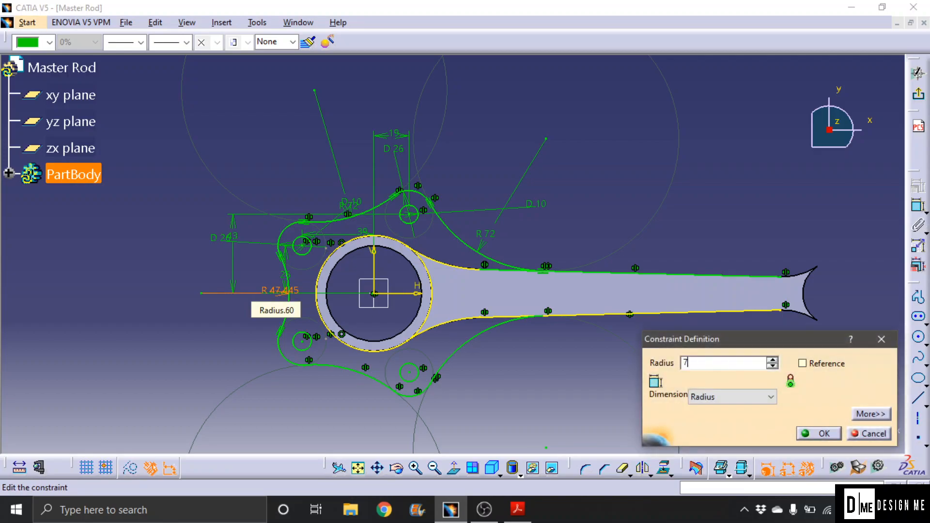
type("2")
key("Return")
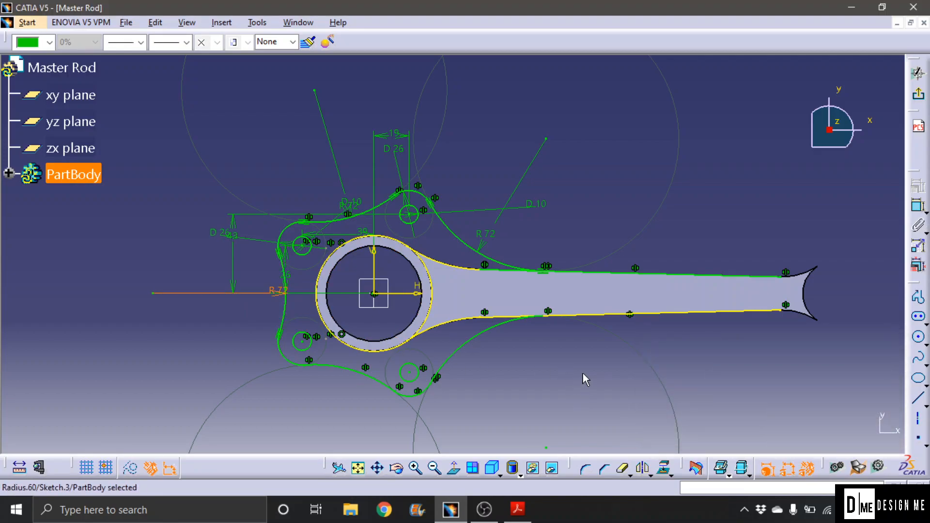
Quick-trim the upper and lower rod edges in the lug sketch beyond the 72 mm corner arcs toward the rod's small end.
left_click(642, 467)
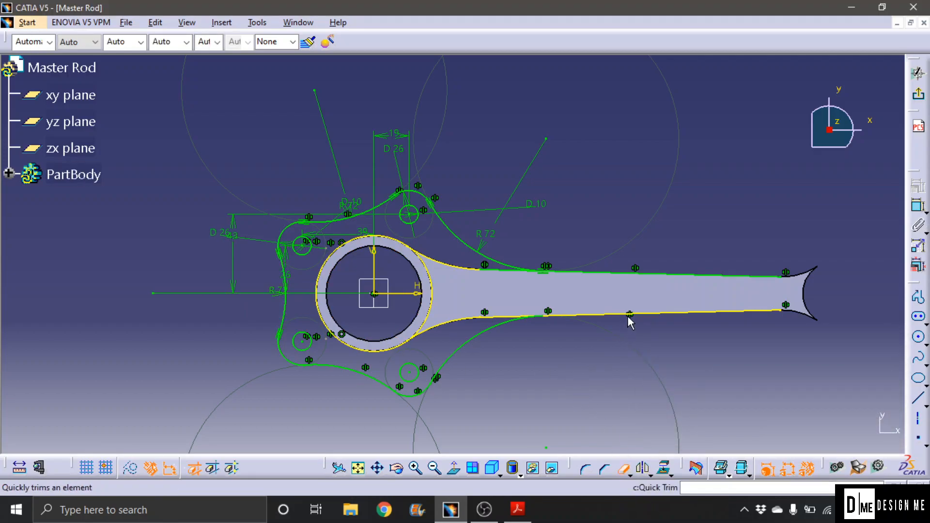
left_click(638, 275)
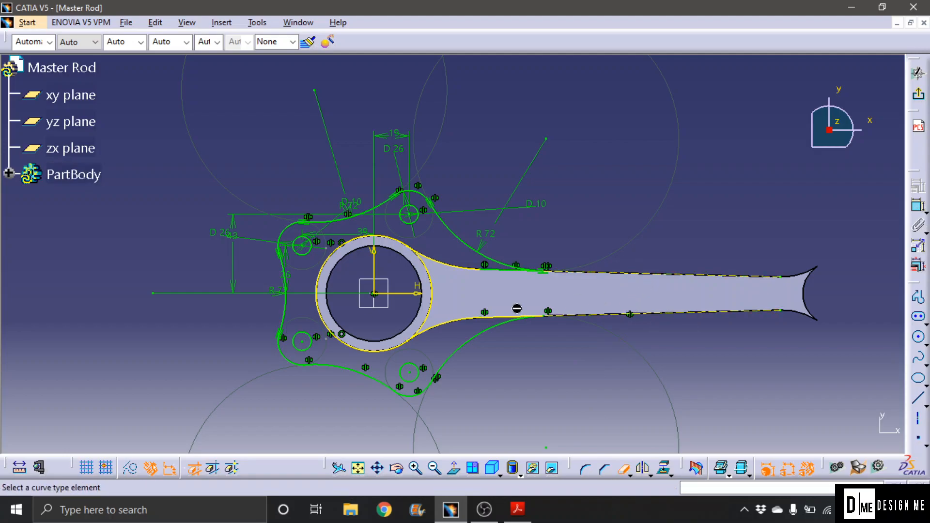
left_click(440, 302)
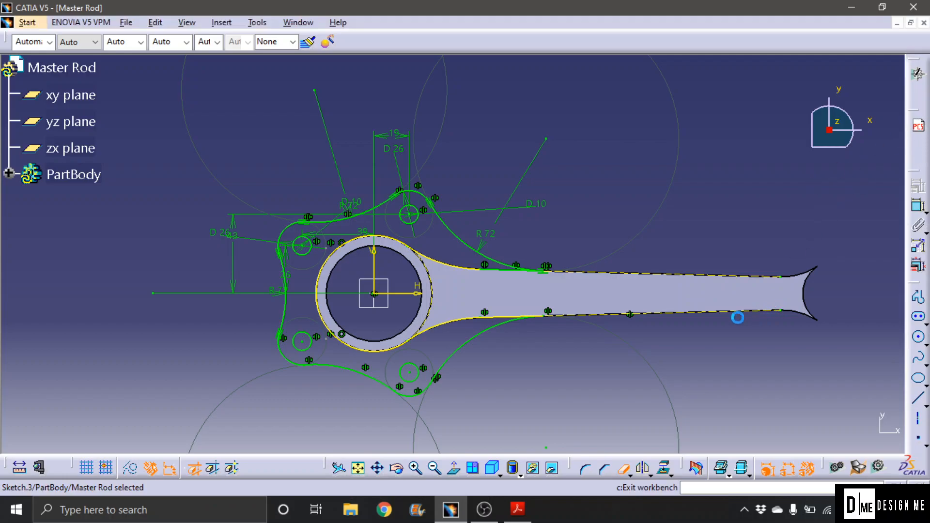
Leave the lug sketch and pad its profile in the reversed direction into a thin lug plate around the ring.
mouse_move(649, 312)
middle_mouse_down()
mouse_move(384, 315)
mouse_move(374, 423)
mouse_move(443, 406)
mouse_move(570, 353)
middle_mouse_up()
left_click(913, 266)
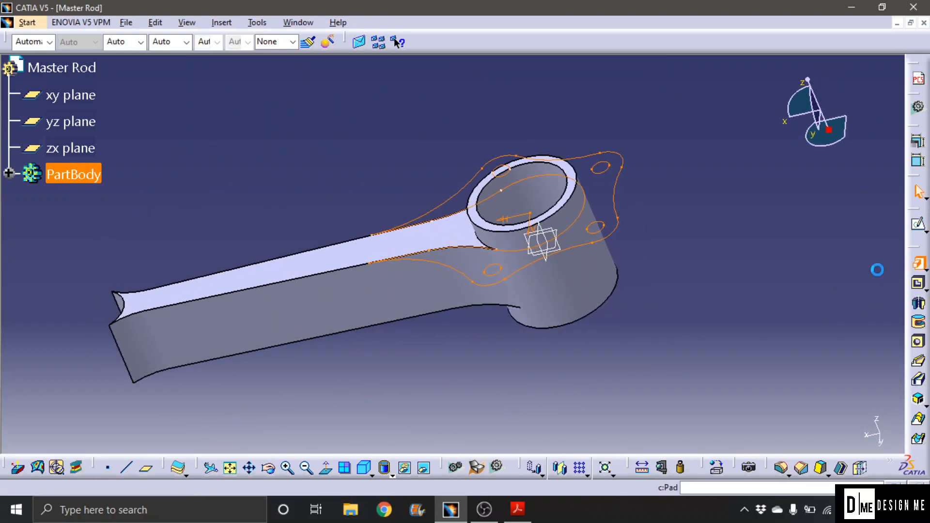
left_click(749, 386)
left_click(807, 271)
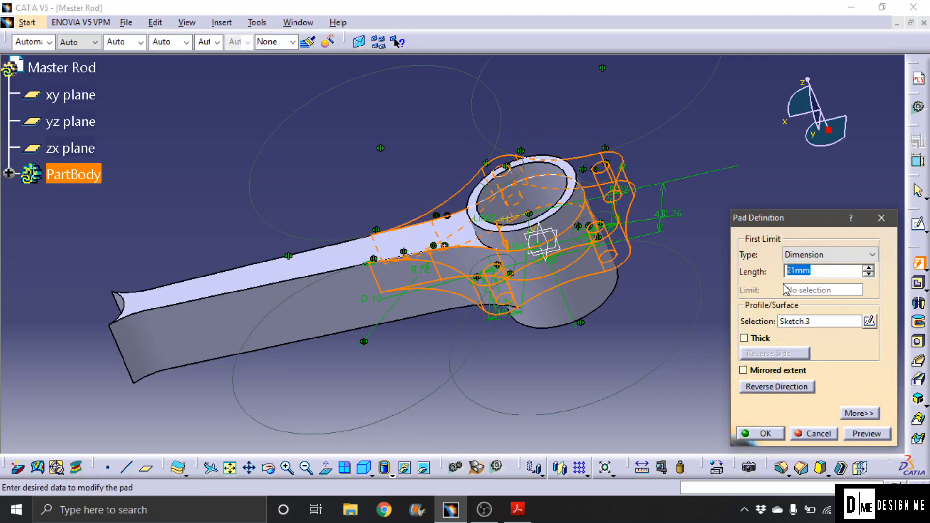
left_click(762, 433)
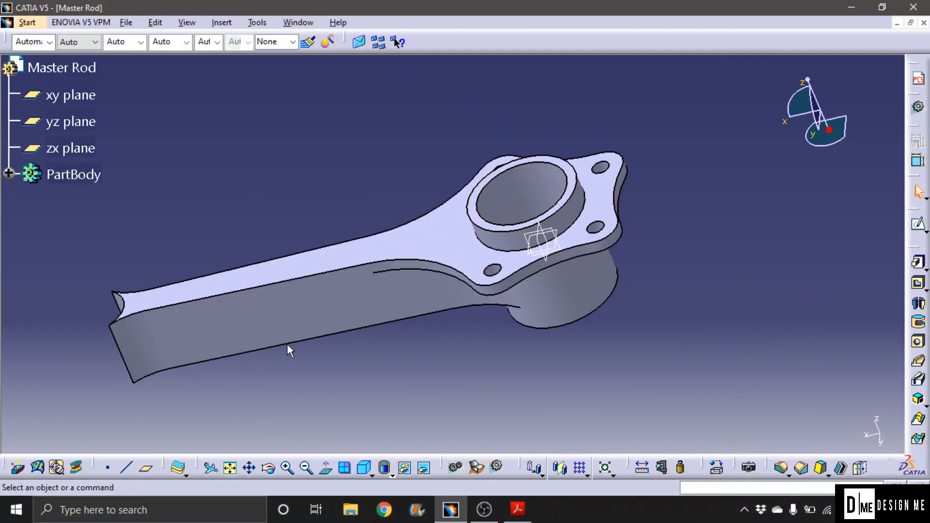
Mirror the lug plate Pad.3 about the xy plane onto the other side of the rod.
left_click(9, 173)
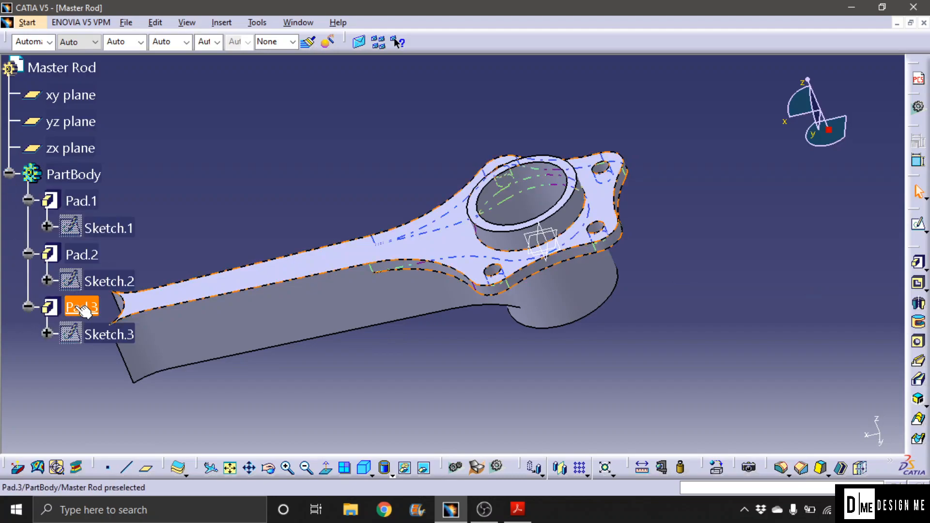
left_click(81, 306)
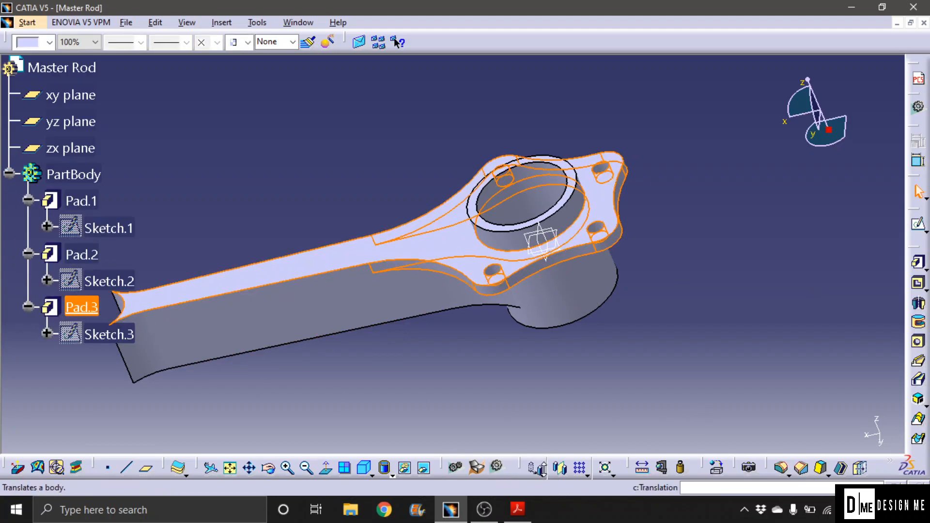
left_click(559, 467)
left_click(567, 237)
left_click(818, 434)
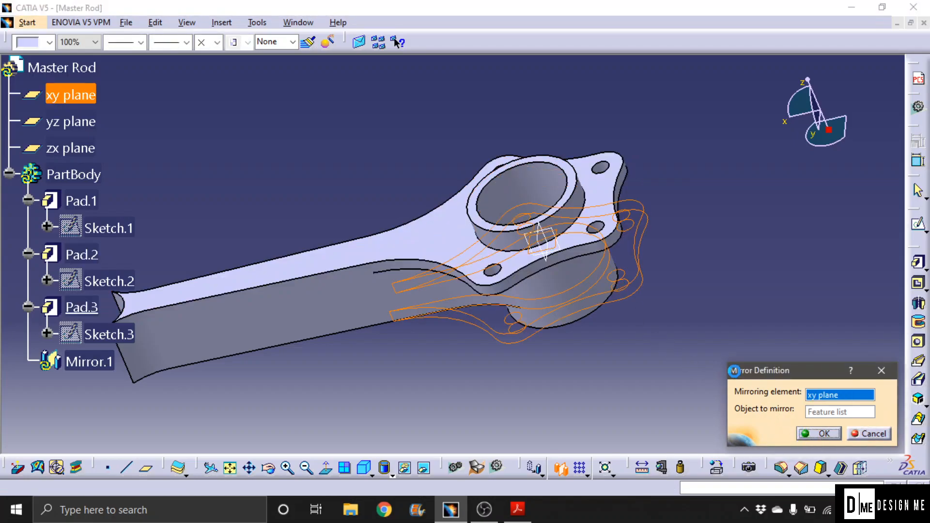
left_click(369, 383)
Start a new sketch on the zx plane and view it from the opposite side with the whole rod in sight.
middle_click_drag(369, 383, 639, 188)
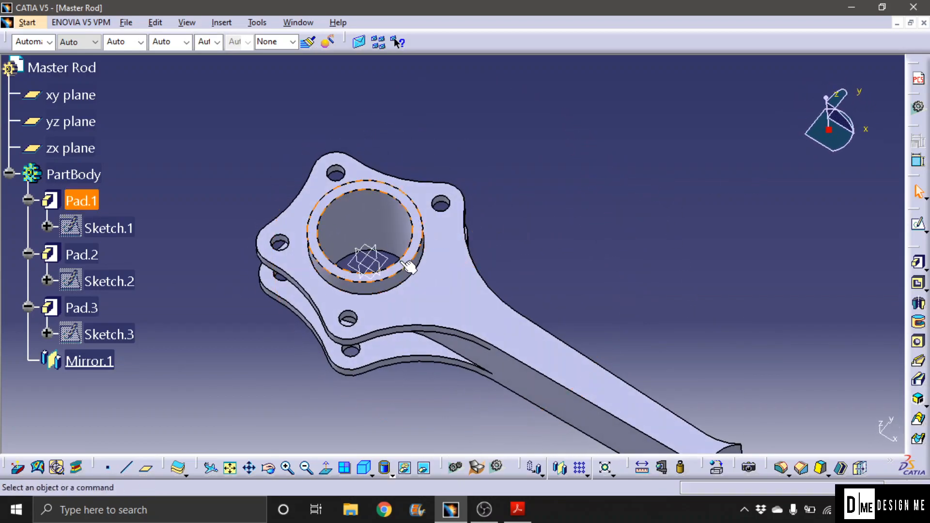
left_click(373, 260)
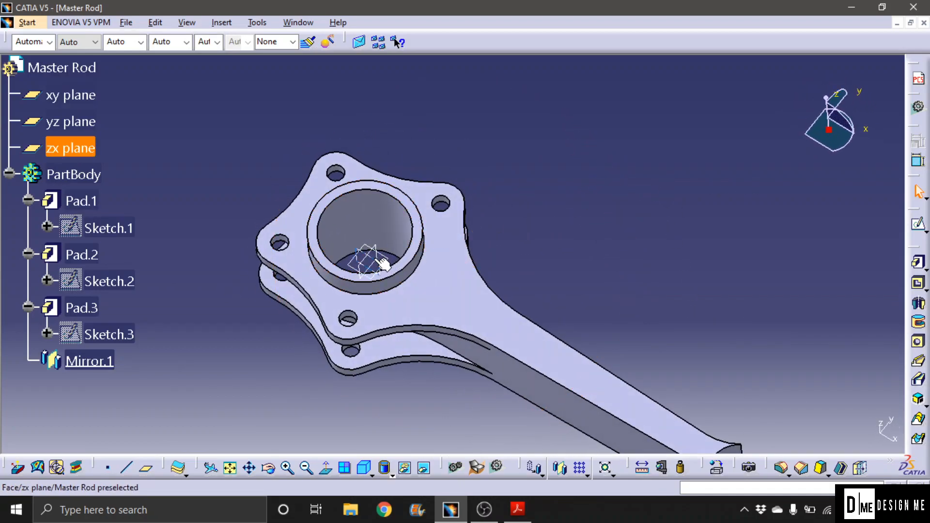
left_click(918, 225)
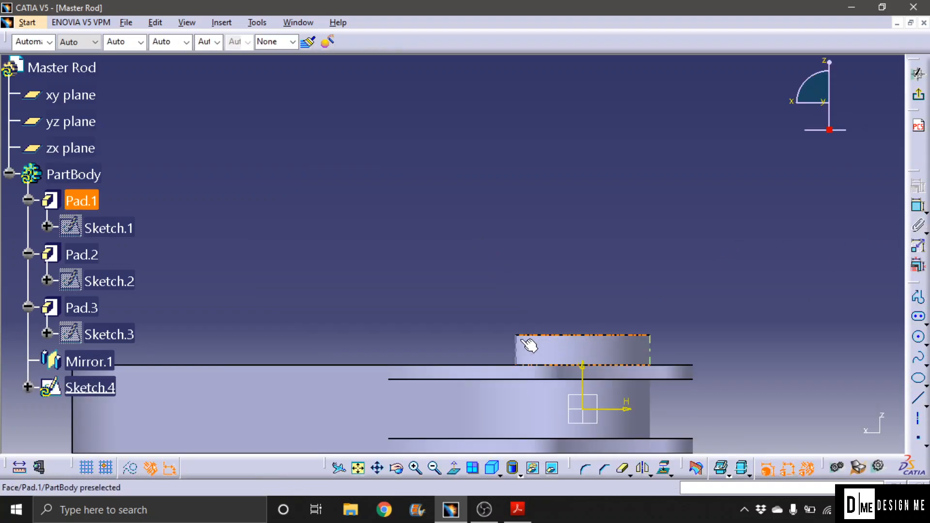
left_click(453, 468)
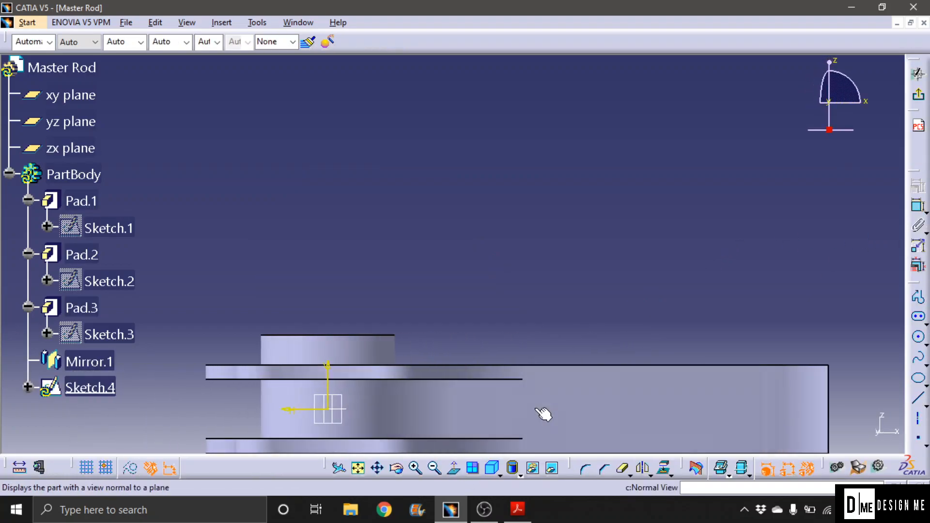
middle_click_drag(565, 403, 535, 272)
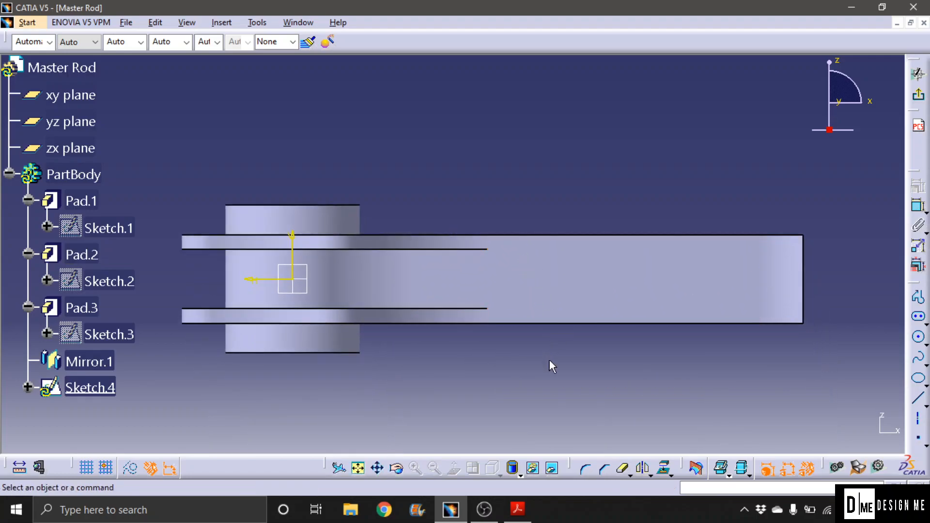
Sketch an open profile over the rod's upper edge: a long horizontal line, a short vertical one past the rod end and a sloping return line.
left_click(918, 296)
left_click(493, 218)
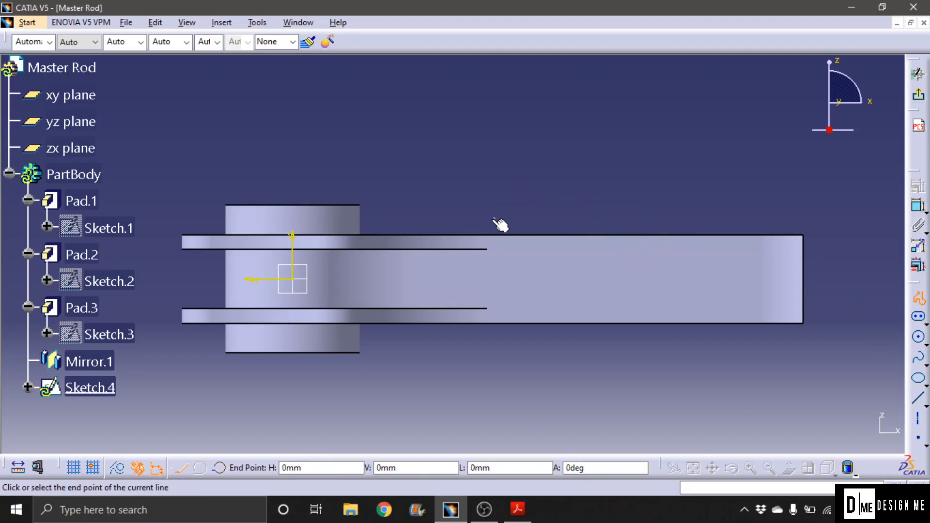
left_click(848, 218)
left_click(850, 247)
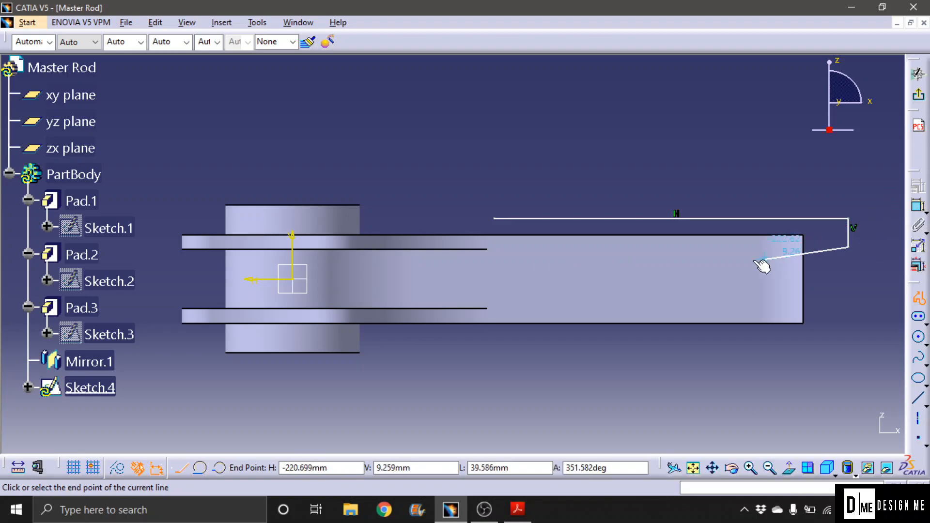
left_click(570, 242)
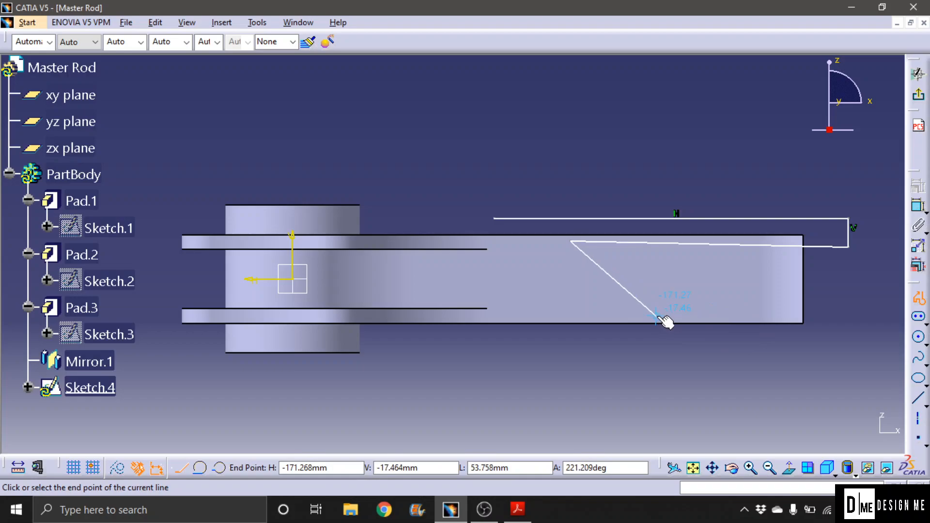
key("Escape")
Try a three-point arc between the open ends of the horizontal and sloping lines, adjust its shape and delete it.
left_click(917, 358)
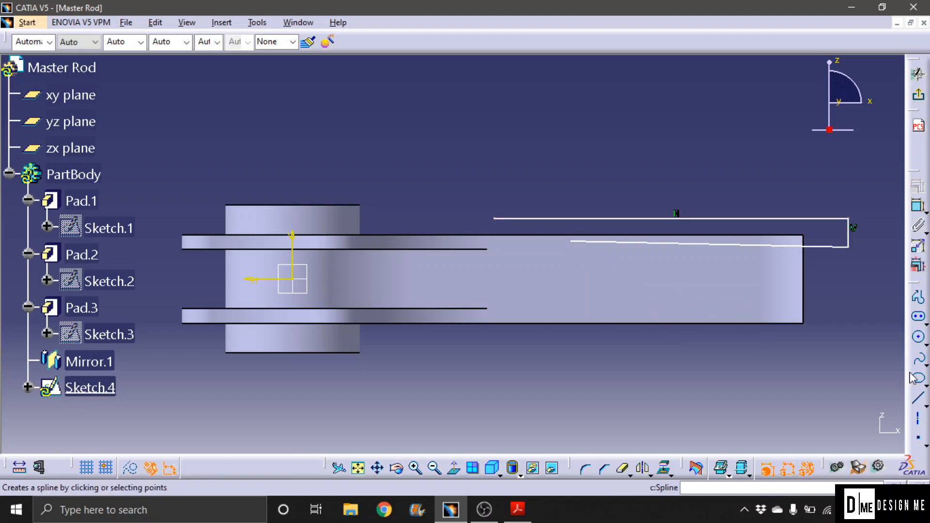
left_click(926, 346)
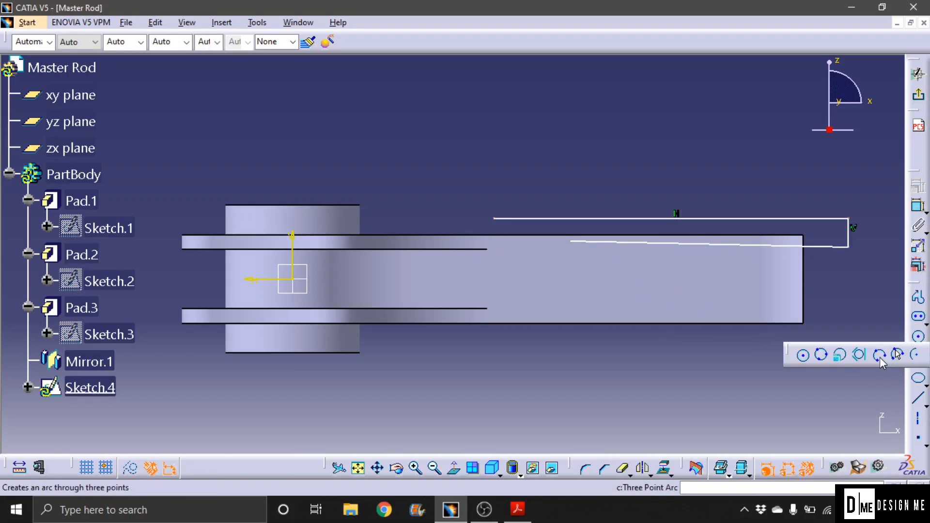
left_click(879, 353)
left_click(493, 219)
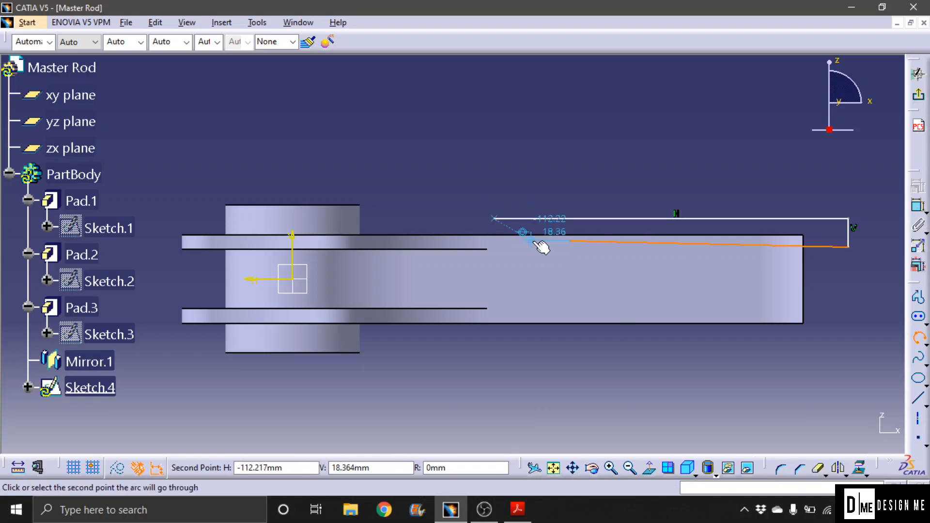
left_click(538, 231)
left_click(572, 242)
mouse_move(550, 238)
left_mouse_down()
mouse_move(538, 239)
mouse_move(530, 265)
mouse_move(552, 269)
mouse_move(531, 249)
mouse_move(534, 219)
left_mouse_up()
left_click(538, 267)
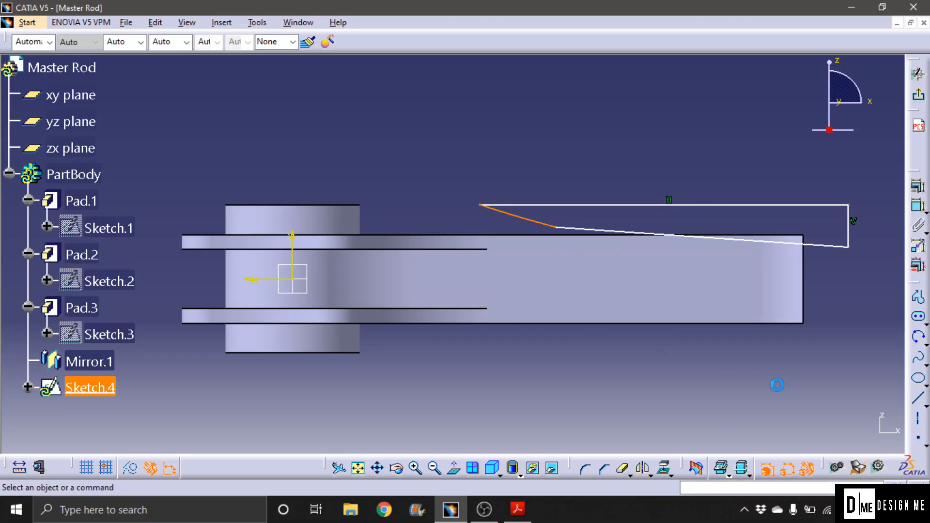
key("Delete")
Close the profile with a downward-bulging three-point arc of about 39 mm radius between the horizontal and sloping lines' open ends.
left_click(919, 338)
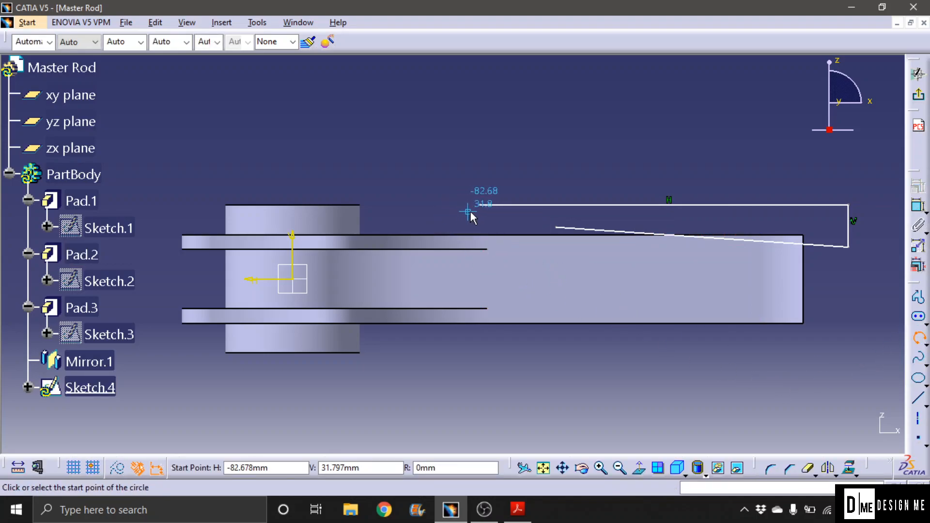
left_click(480, 205)
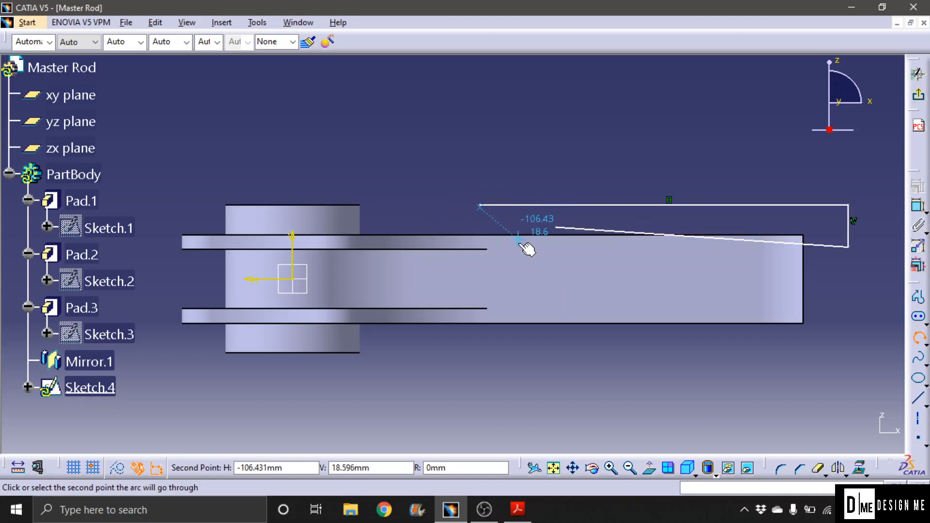
left_click(516, 228)
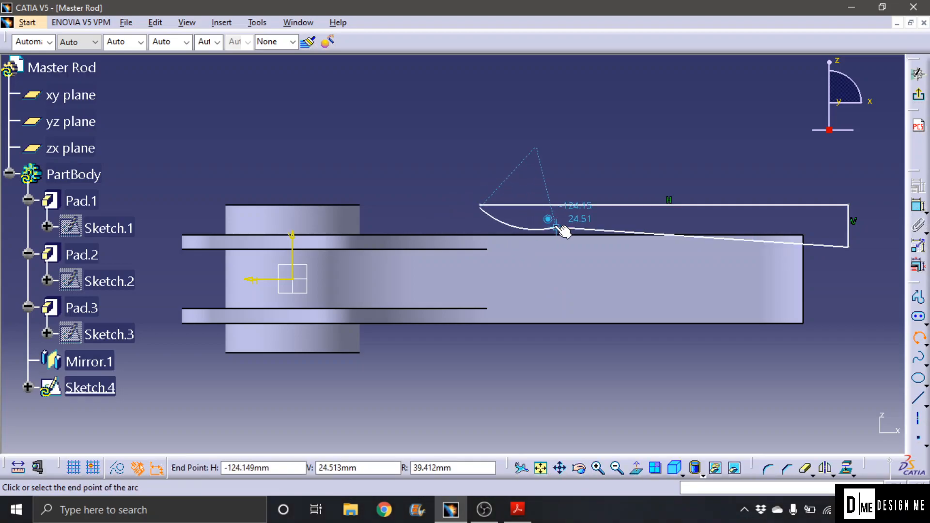
left_click(560, 227)
left_click(609, 221)
Constrain the closing arc tangent to the sloping line.
left_click(544, 229)
left_click(592, 230, "ctrl")
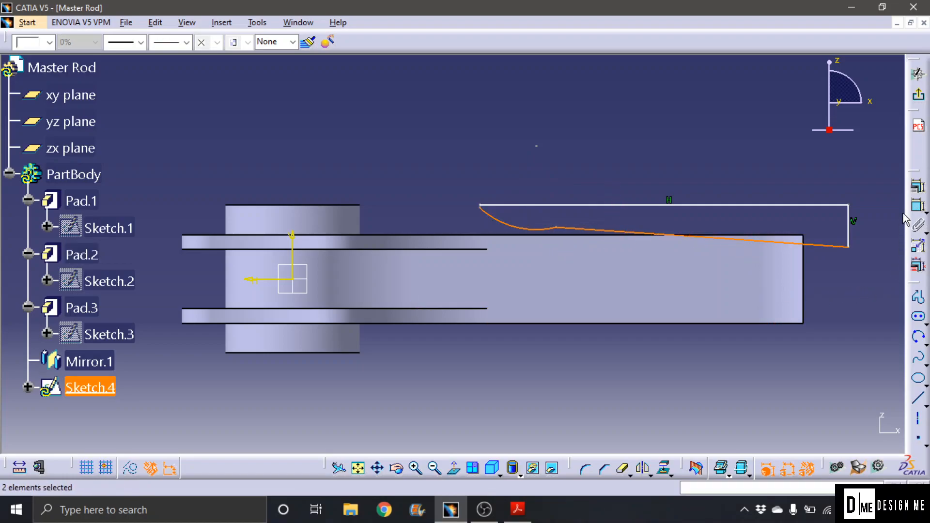
left_click(917, 186)
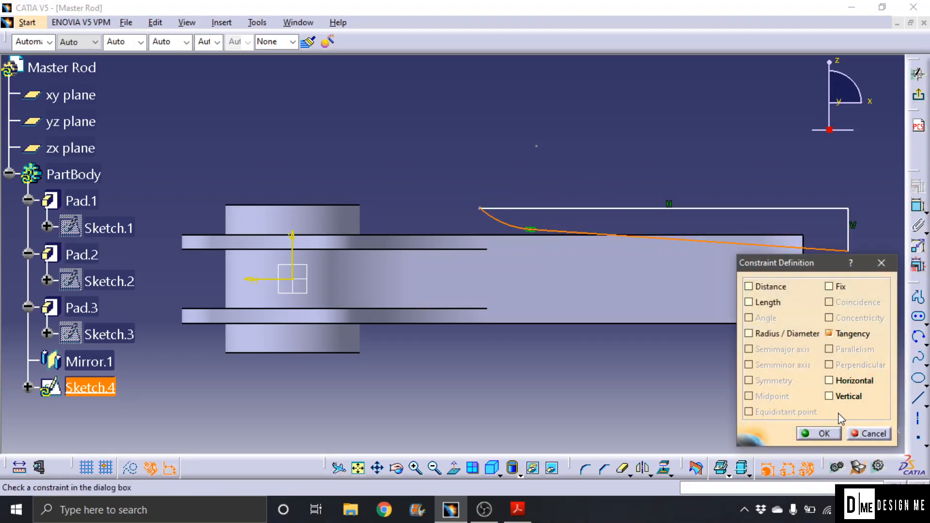
left_click(820, 433)
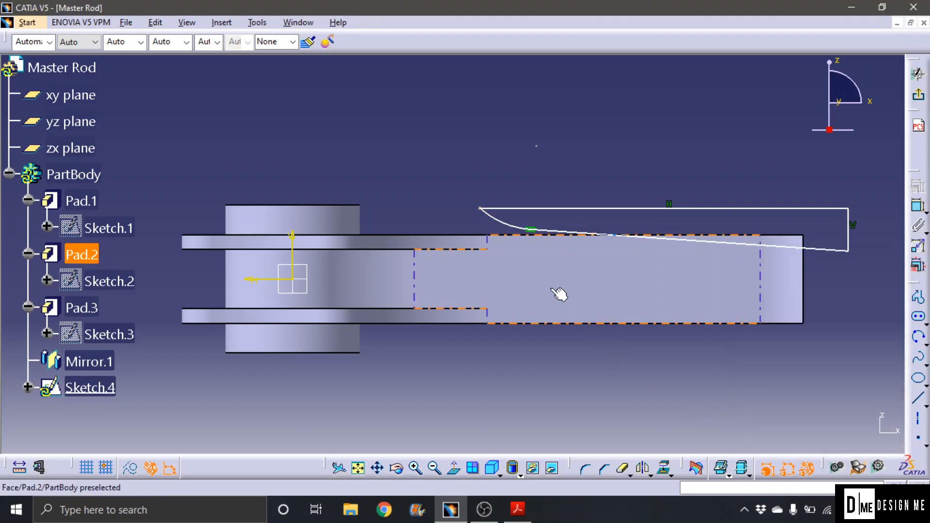
Make the profile's horizontal line coincident with the rod's top edge.
left_click(535, 209)
left_click(637, 285)
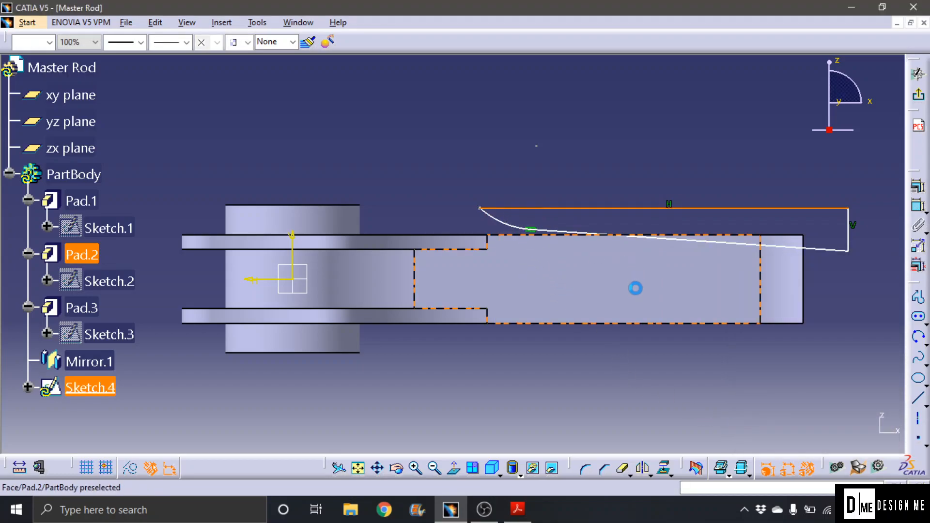
left_click(686, 236)
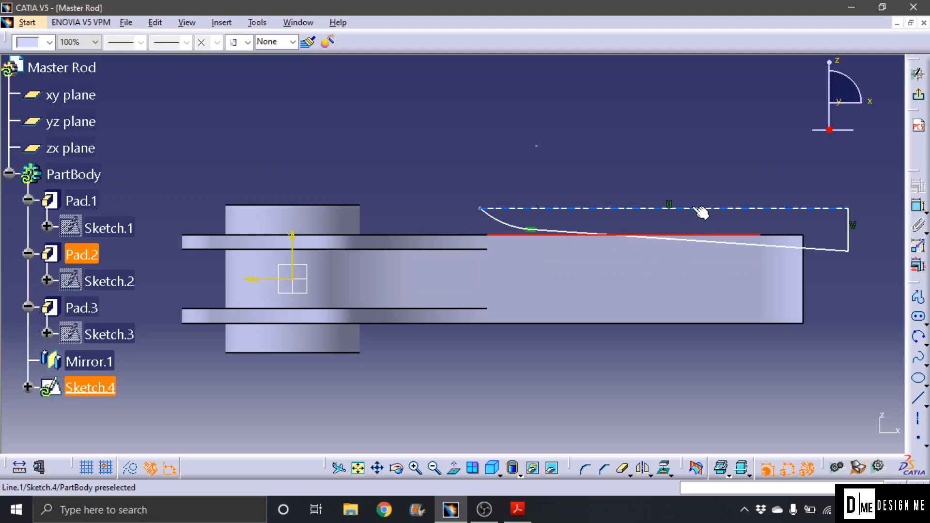
left_click(700, 208, "ctrl")
left_click(919, 192)
left_click(828, 301)
left_click(825, 434)
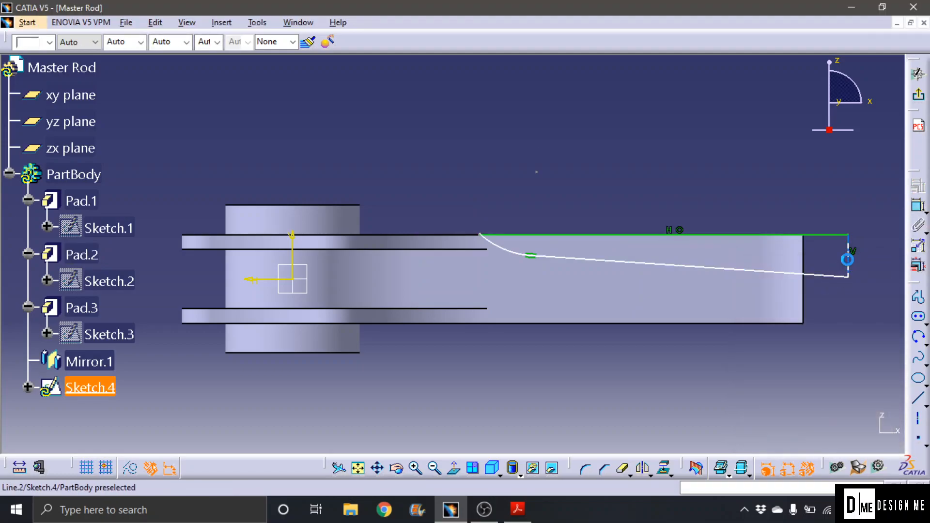
Make the profile's short vertical line coincident with the edge of the rod's small end.
left_click(807, 264, "ctrl")
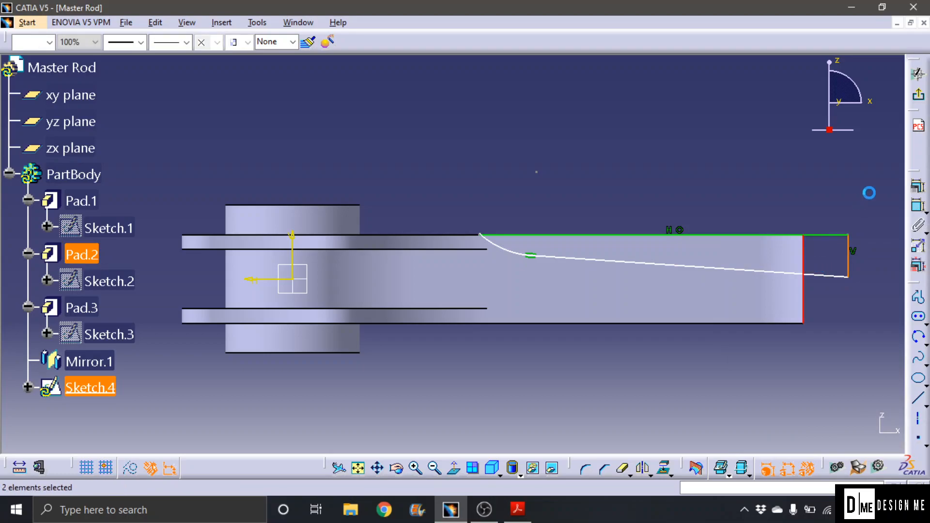
left_click(919, 193)
left_click(828, 302)
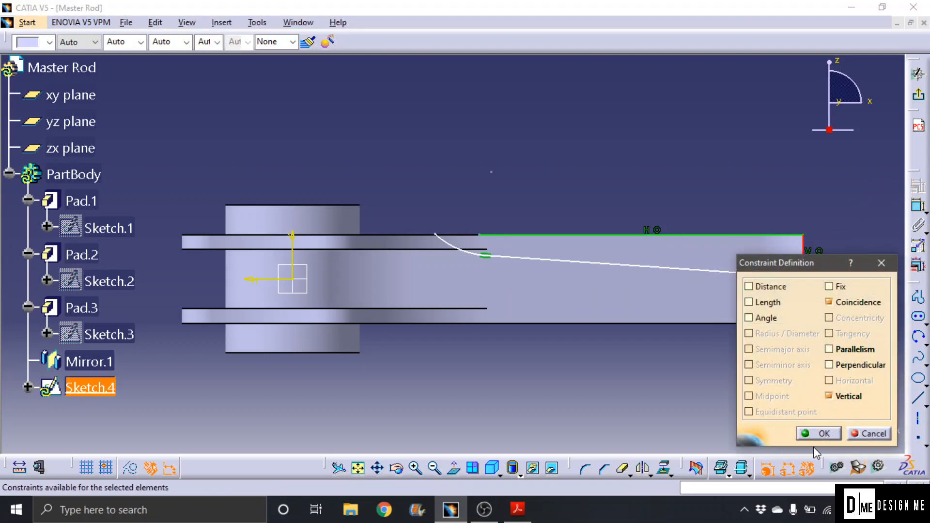
left_click(818, 433)
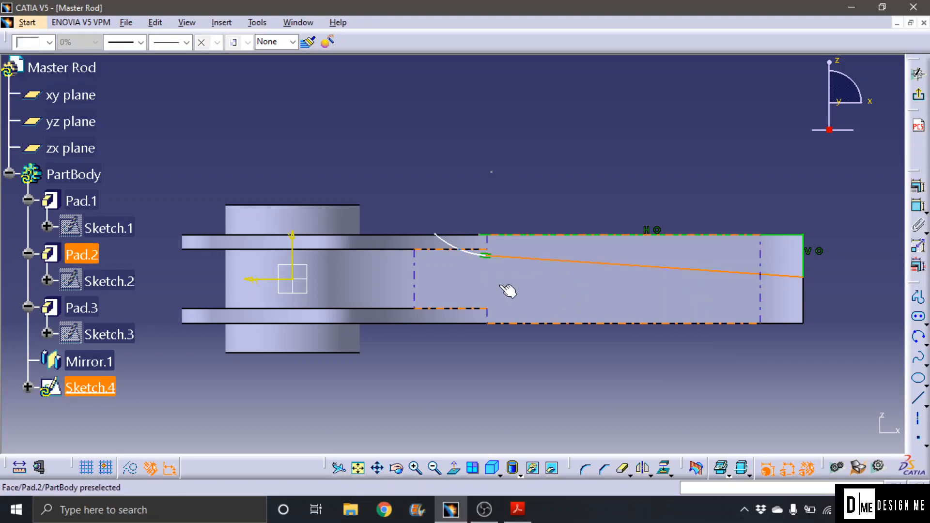
Constrain the angle between the sketch's horizontal axis and the profile's sloping line to 2 degrees.
left_click(282, 280)
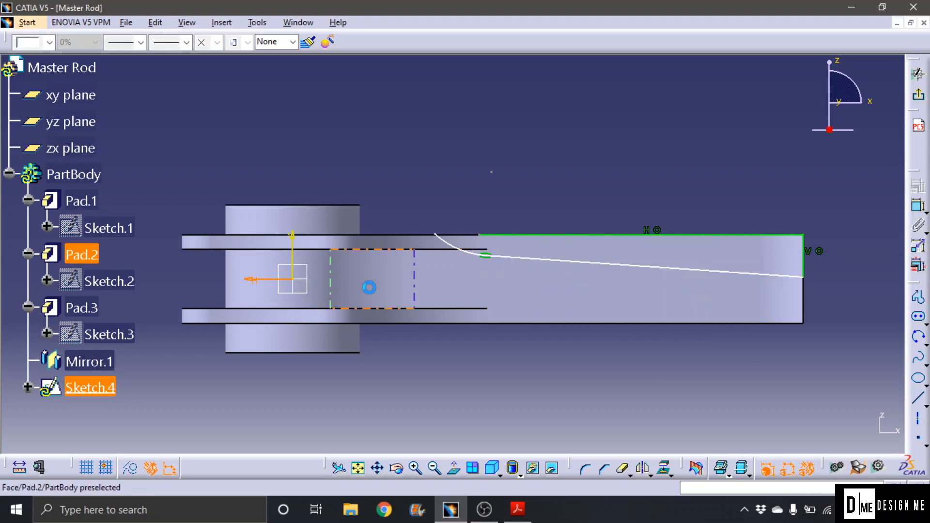
left_click(721, 272, "ctrl")
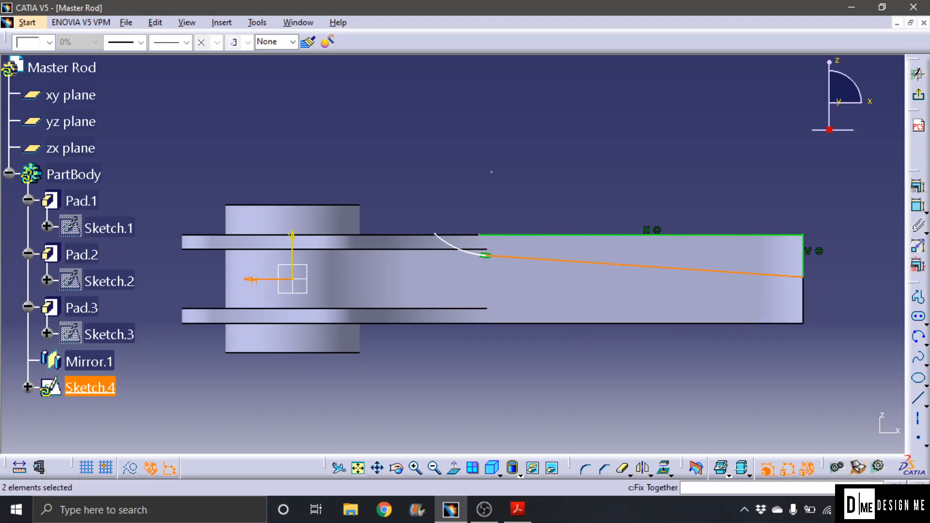
left_click(917, 204)
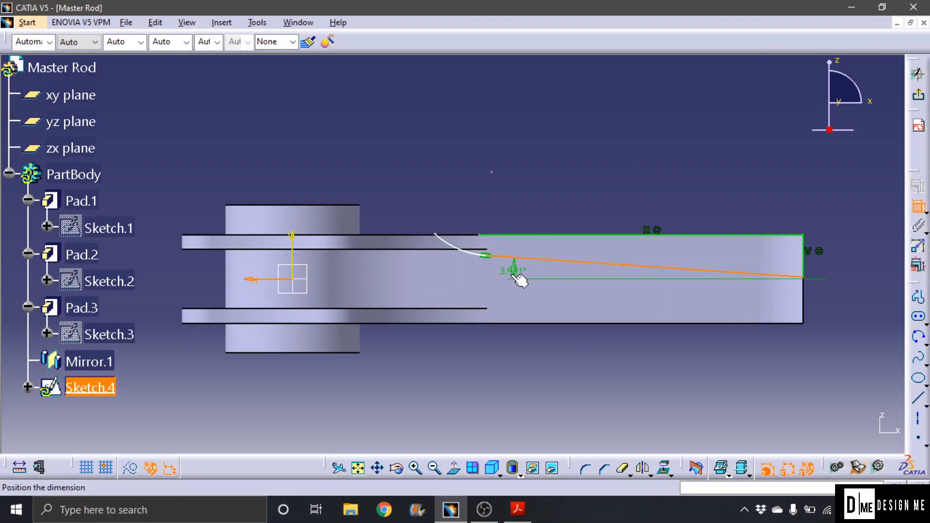
left_click(504, 266)
double_click(503, 265)
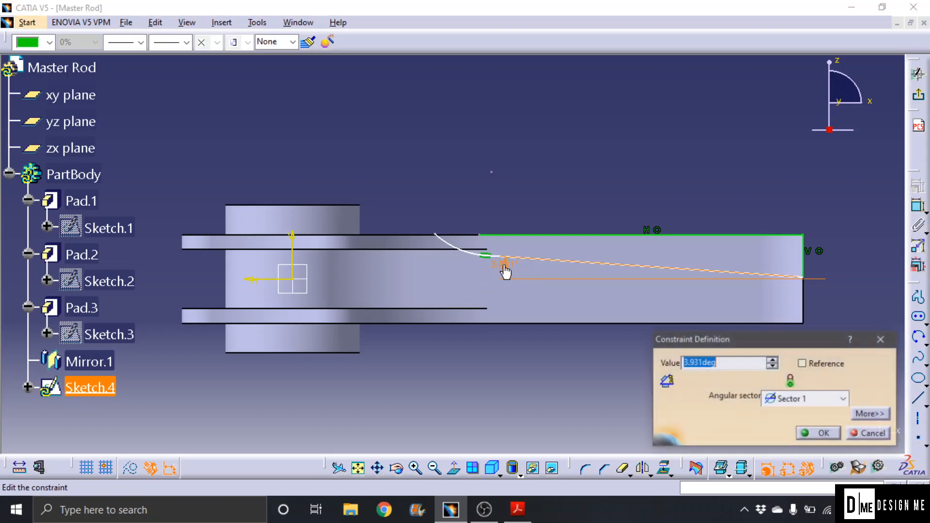
type("2")
key("Return")
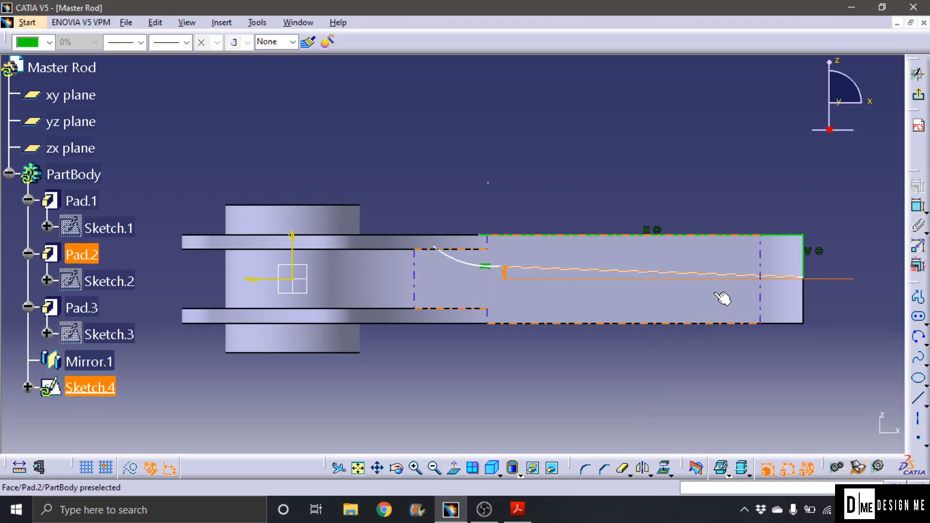
Dimension the profile's short vertical line at the rod's small end and set its length to 12 mm.
left_click(817, 265)
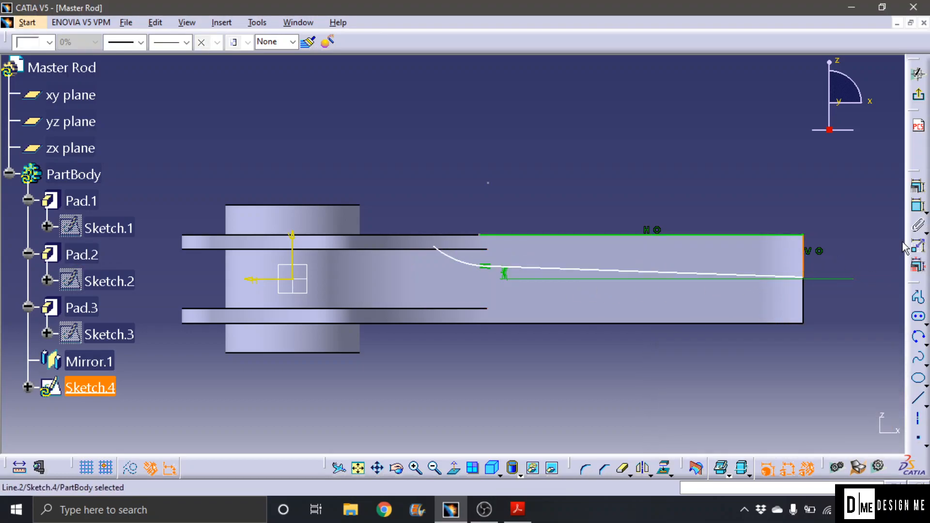
left_click(918, 246)
left_click(837, 271)
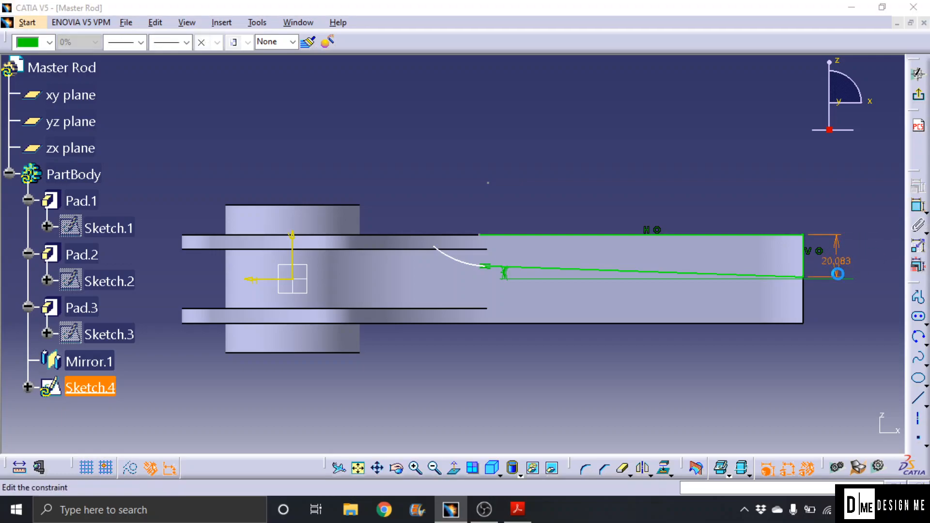
double_click(837, 271)
type("12")
key("Return")
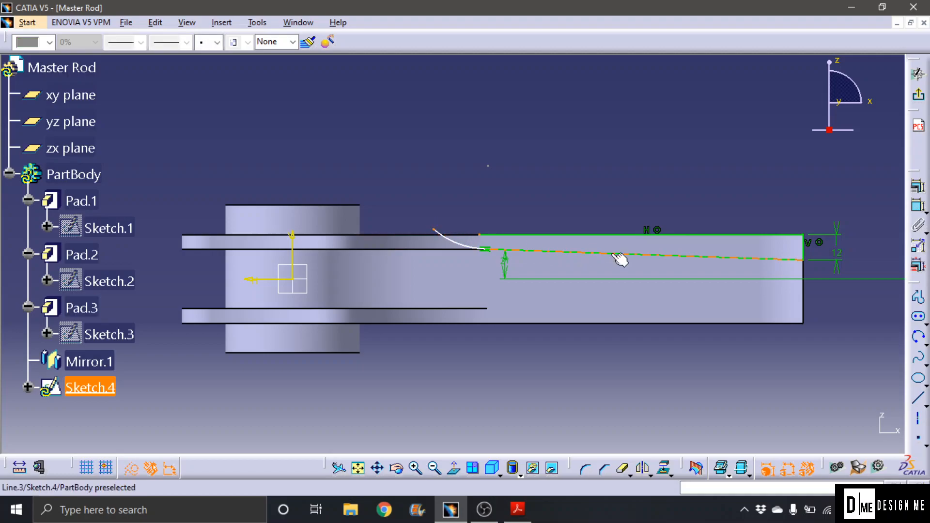
Make the arc's open endpoint coincident with the open endpoint of the profile's horizontal line.
left_click(918, 187)
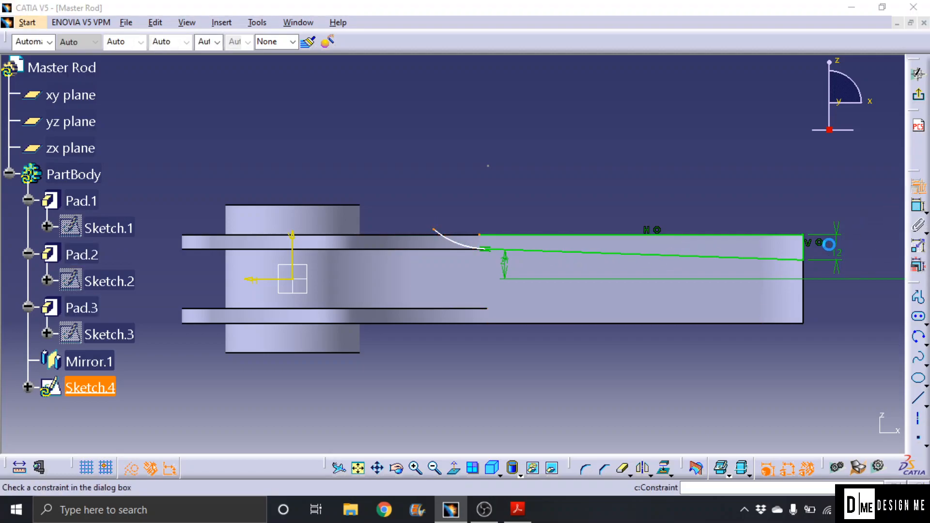
left_click(829, 302)
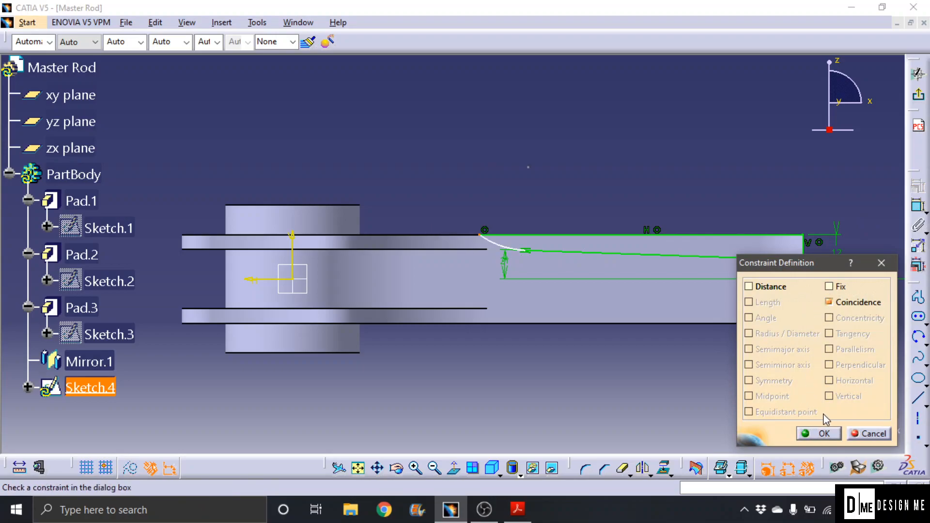
left_click(822, 434)
Make the corner shared by the arc and the horizontal line coincident with the upper flange's vertical end edge.
left_click(489, 248)
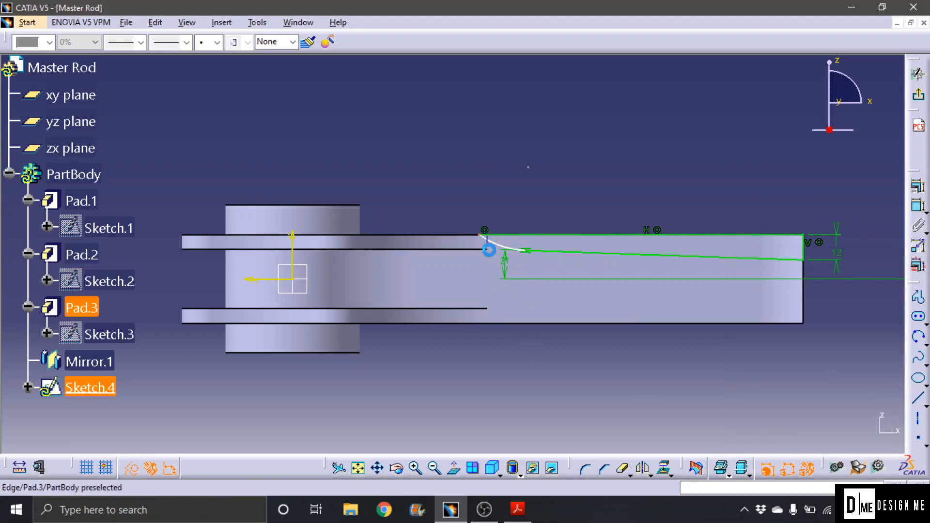
left_click(525, 252)
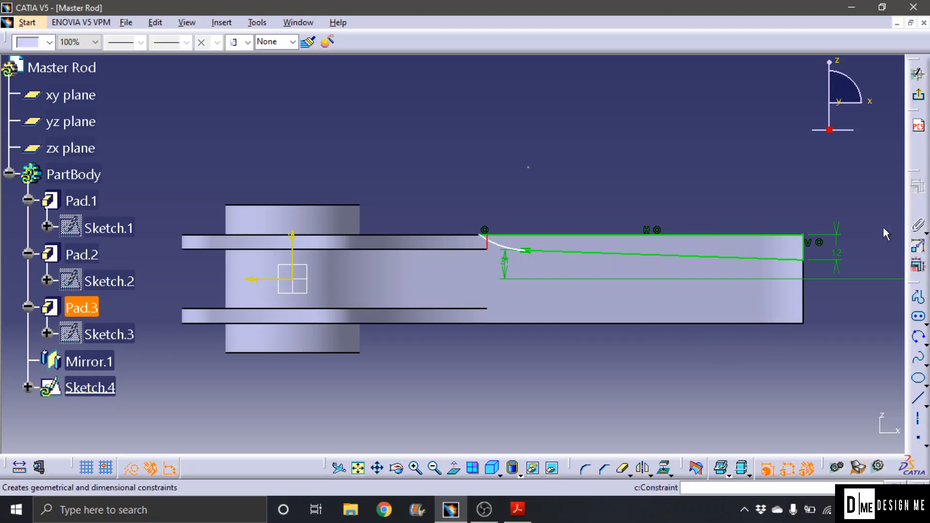
left_click(482, 237)
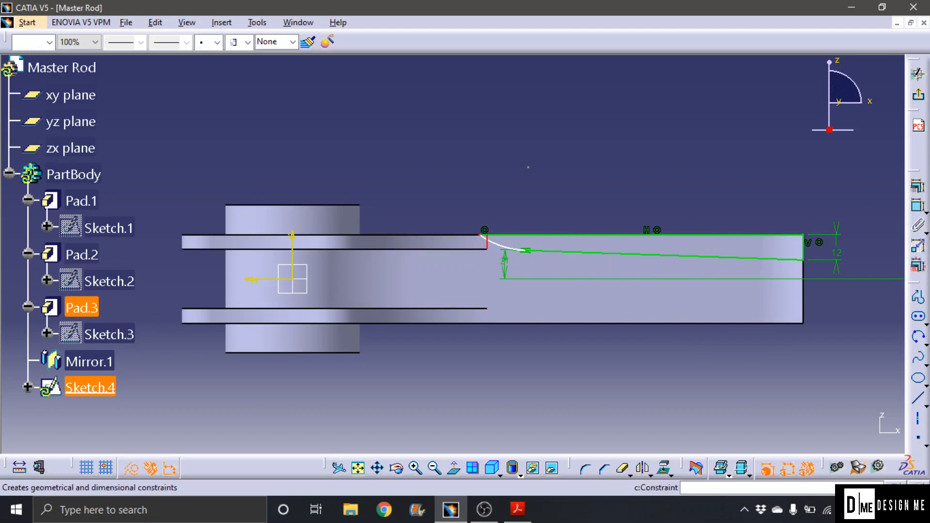
left_click(919, 189)
left_click(829, 302)
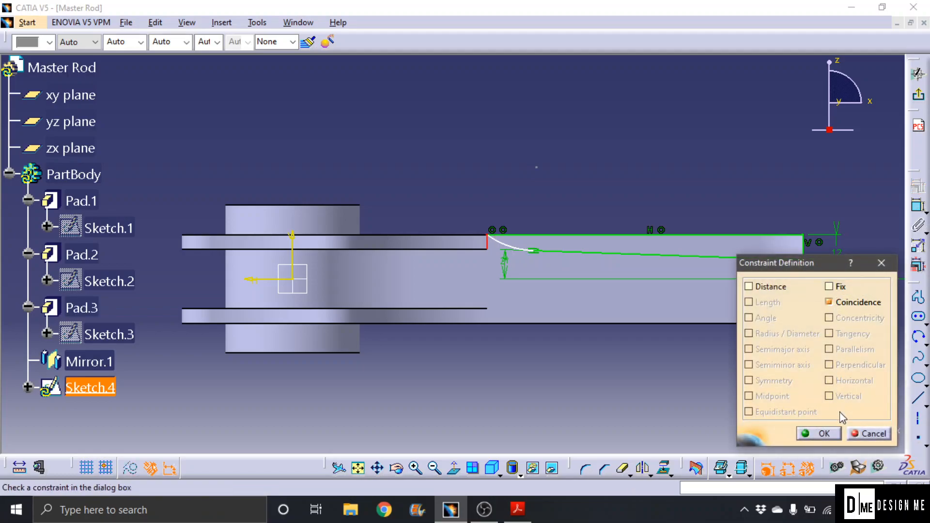
left_click(834, 438)
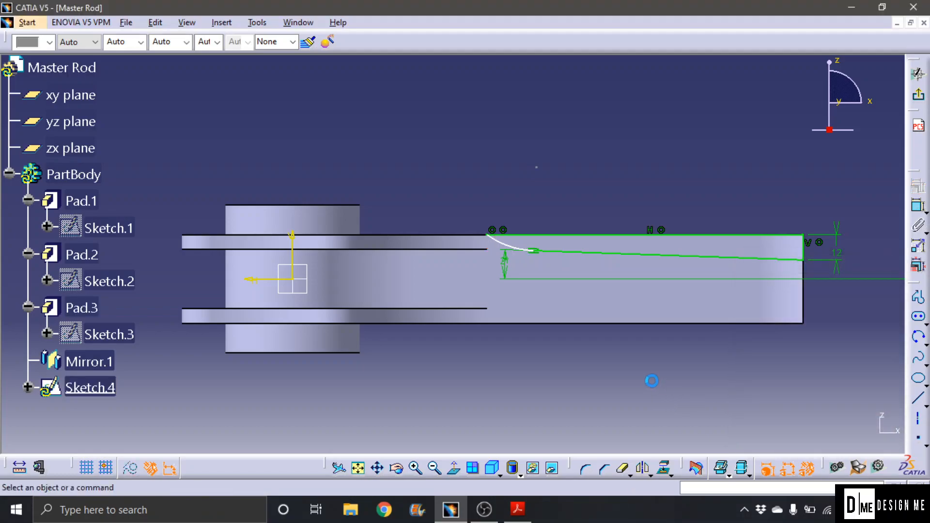
Dimension the closing arc and set its radius to 78 mm.
left_click(532, 251)
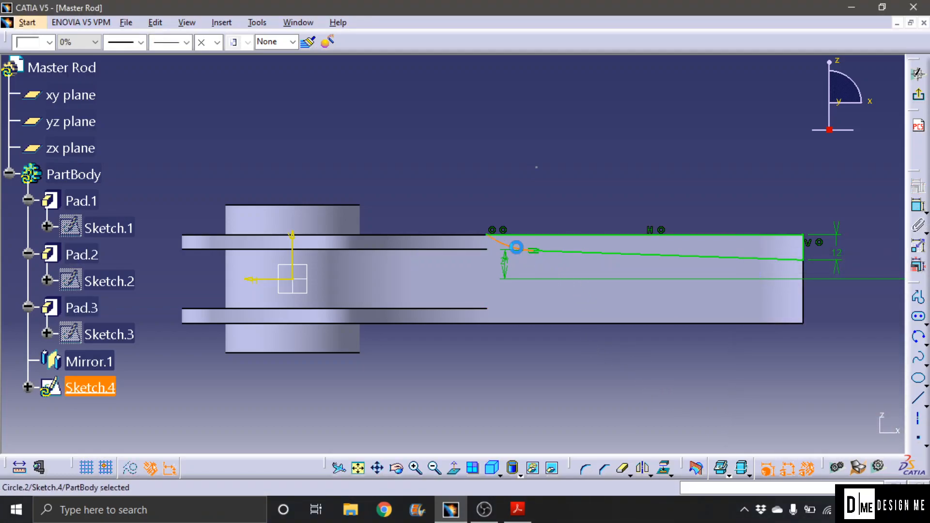
left_click(917, 216)
left_click(550, 213)
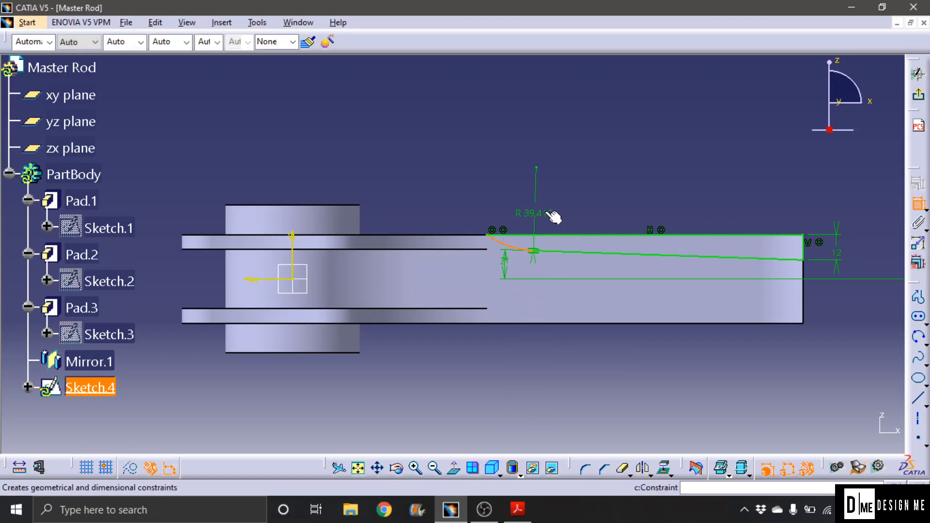
double_click(522, 206)
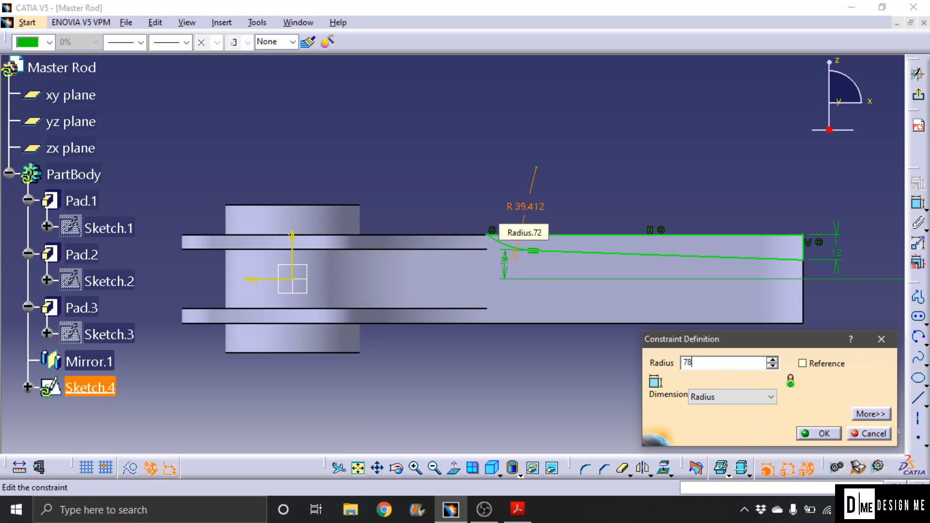
key("Return")
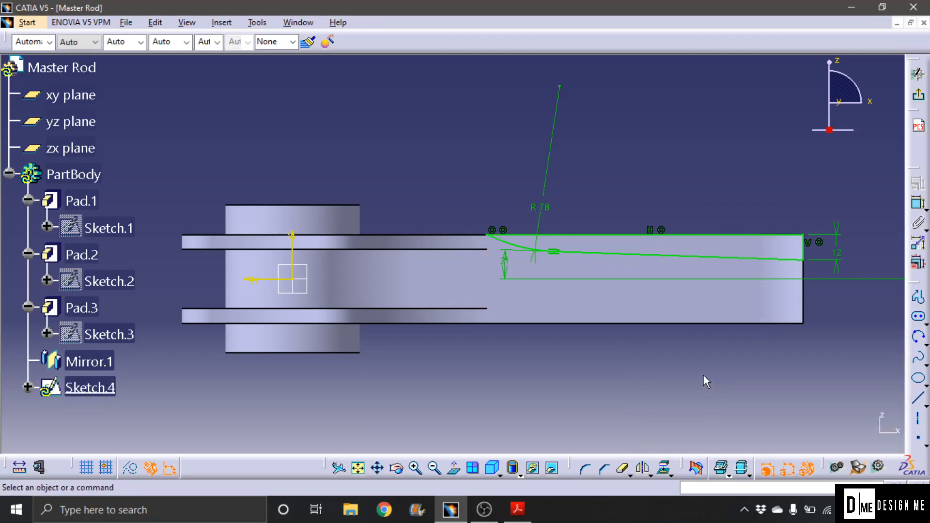
Exit the sketch and cut the taper profile as a pocket 24 mm deep with mirrored extent.
left_click(918, 94)
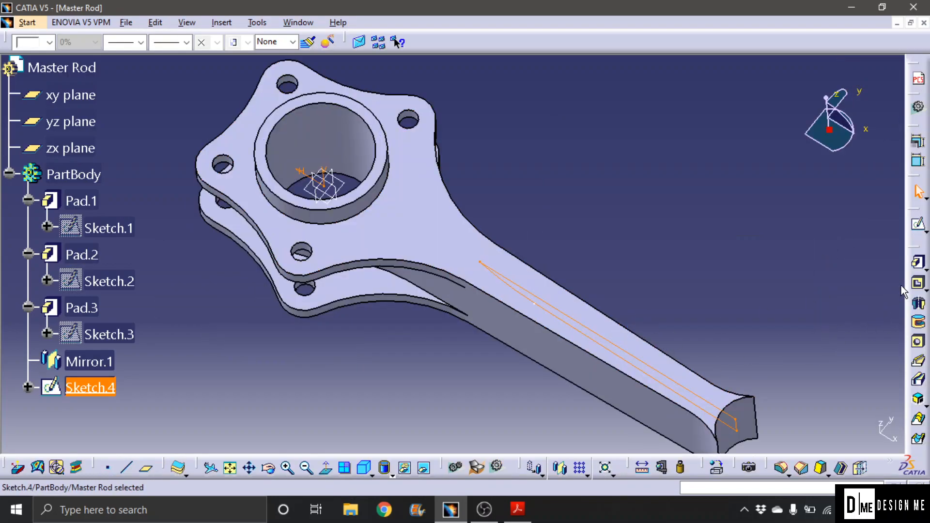
left_click(918, 283)
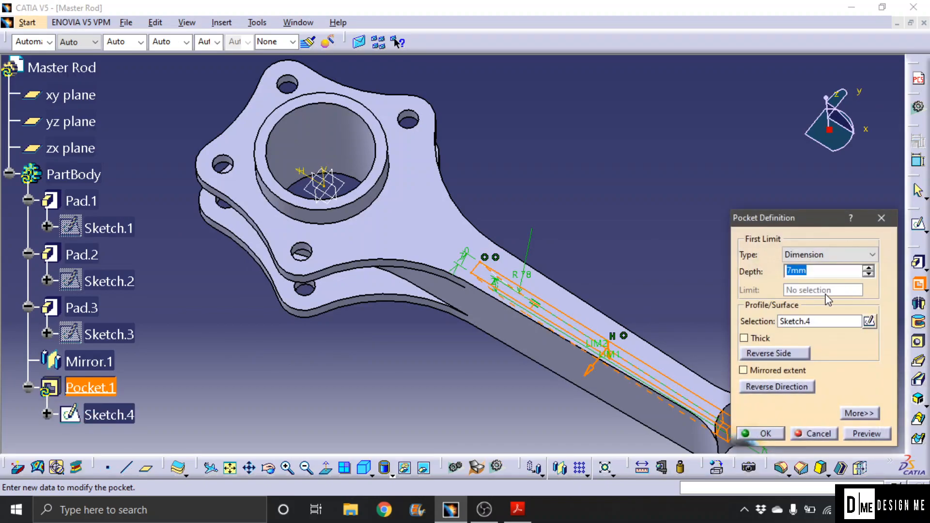
left_click(765, 372)
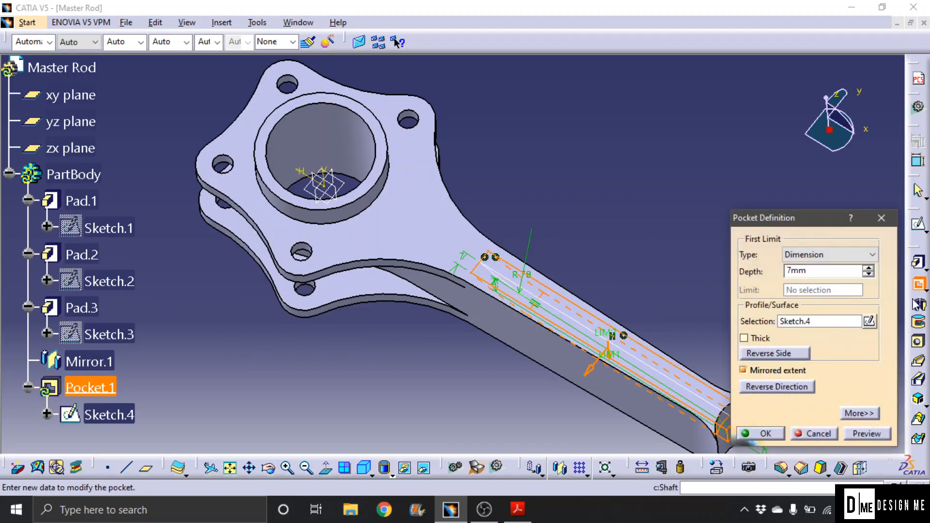
left_click(869, 267)
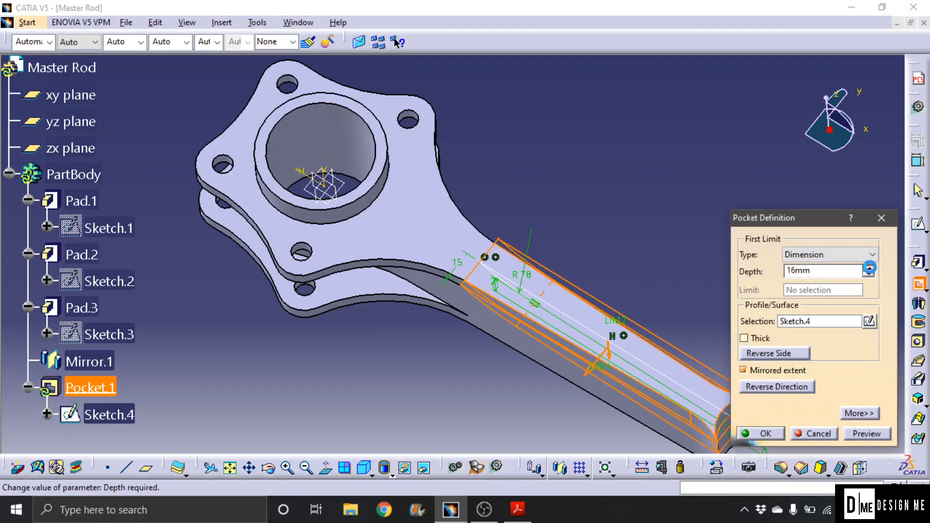
left_click(853, 434)
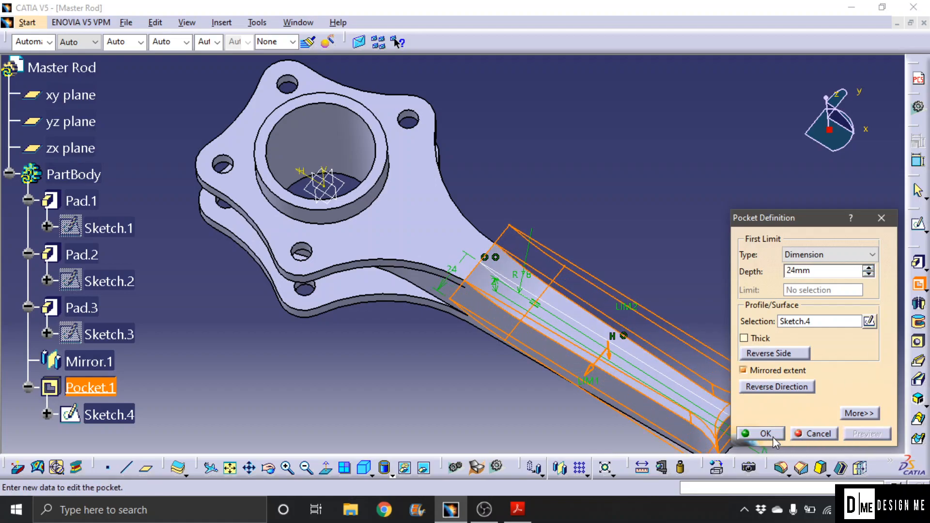
left_click(763, 433)
Start a sketch on the xy plane and draw a horizontal elongated hole along the shank, about 5.4 mm radius and 146 mm between centres.
middle_click_drag(450, 371, 311, 270)
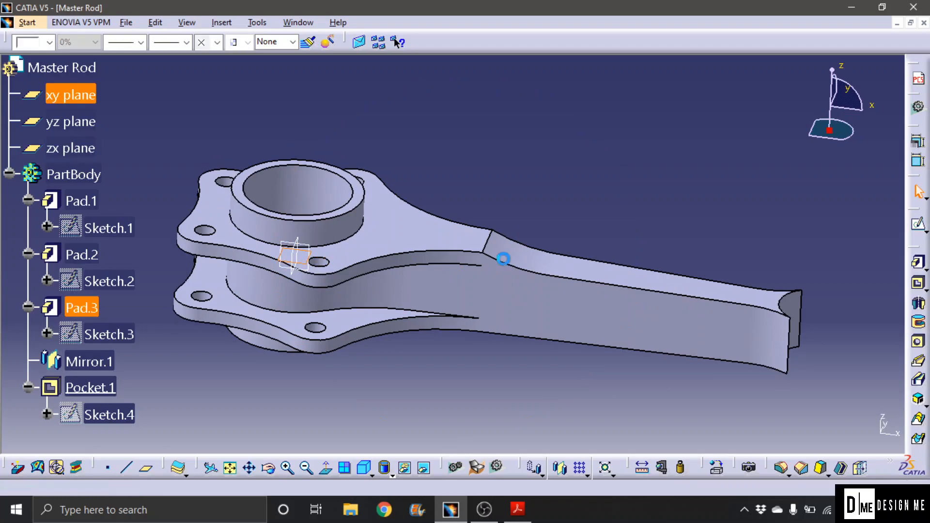
left_click(918, 224)
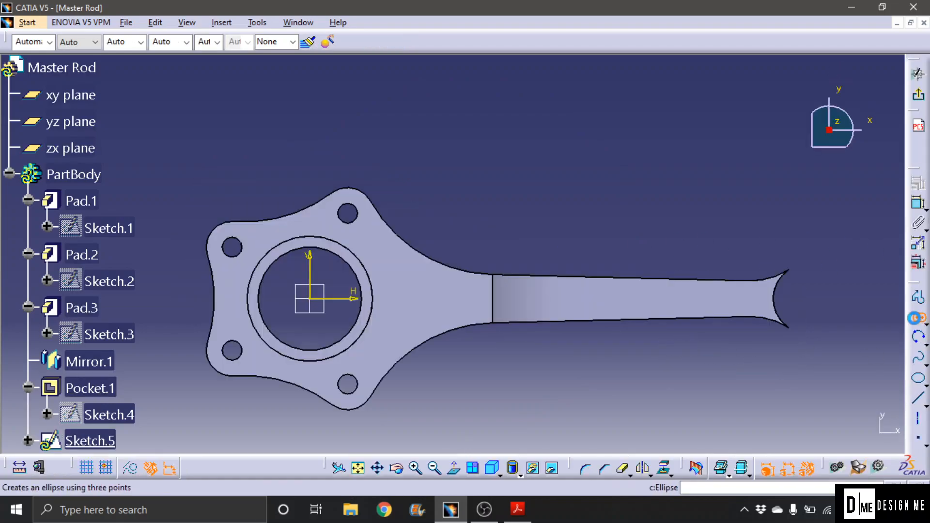
left_click(453, 300)
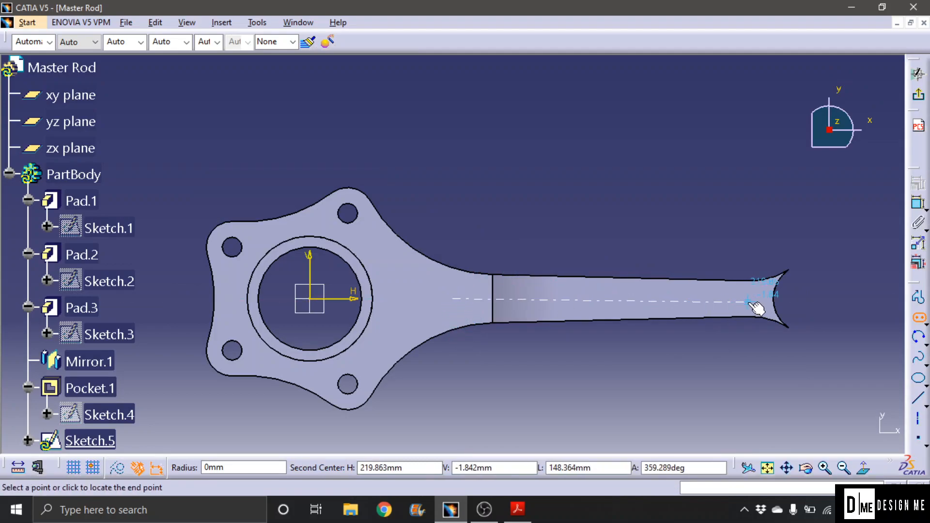
left_click(744, 299)
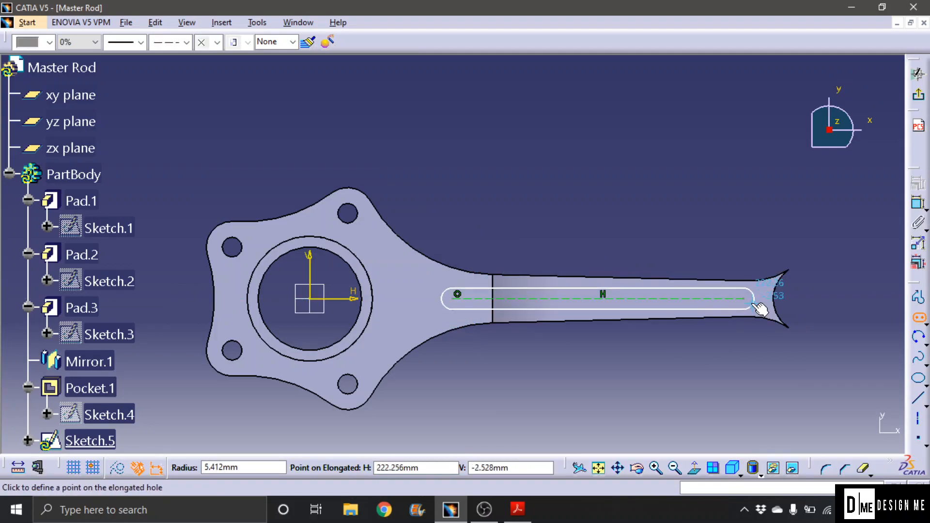
left_click(757, 307)
Edit the elongated hole's width dimension and set its centre-to-centre length to 150 mm.
double_click(441, 292)
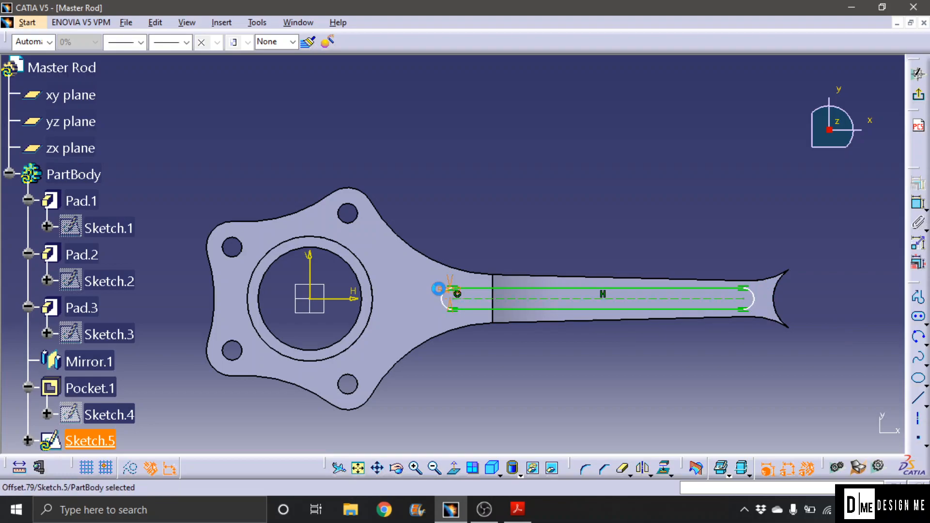
key("Return")
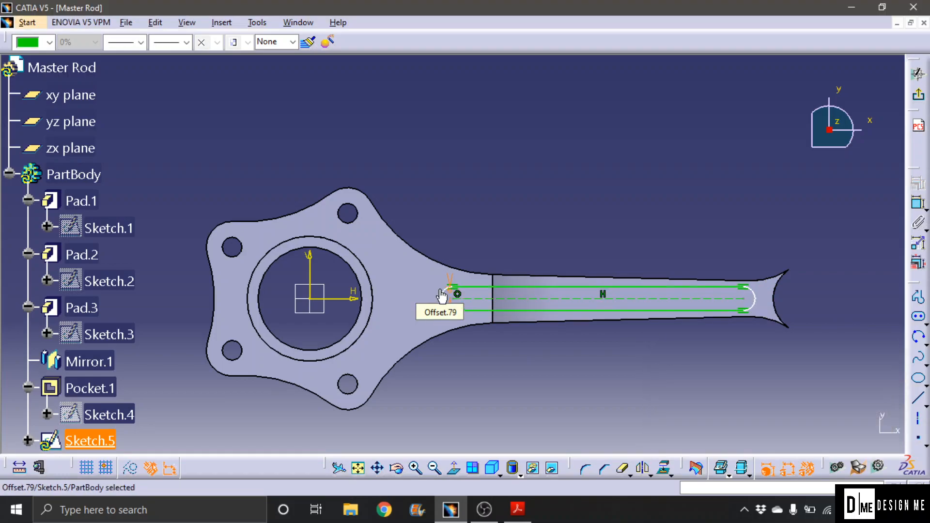
left_click(918, 202)
left_click(614, 370)
double_click(614, 370)
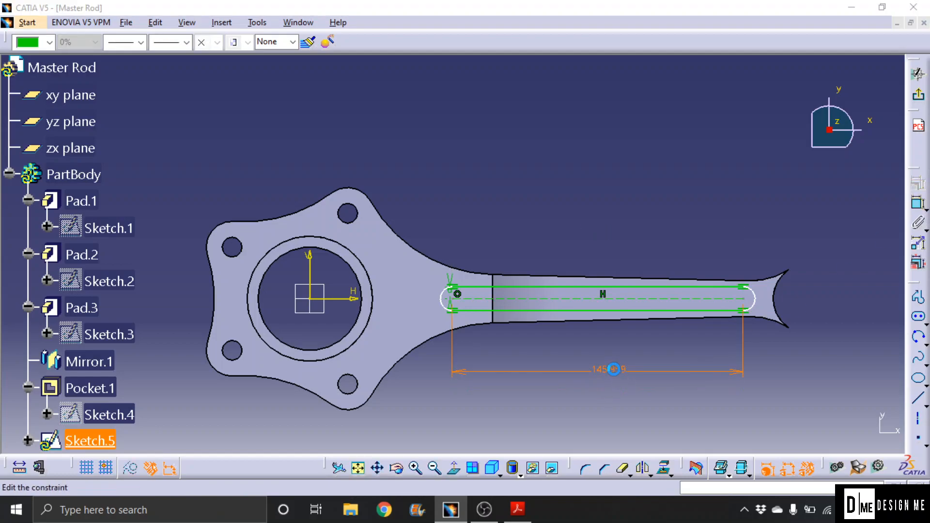
type("150mm")
key("Return")
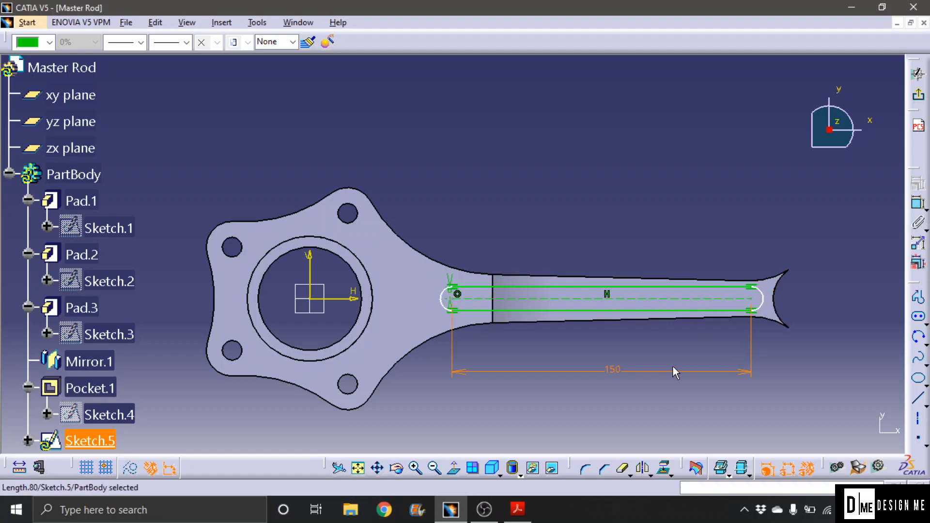
Set the distance from the sketch origin to the elongated hole's nearer arc centre to 70 mm.
left_click(457, 294)
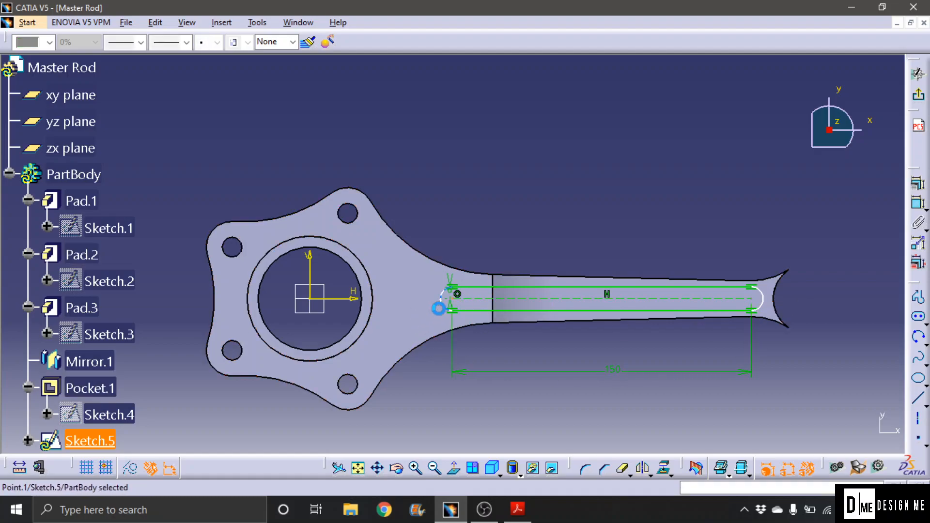
left_click(918, 202)
left_click(315, 298)
left_click(400, 411)
double_click(401, 411)
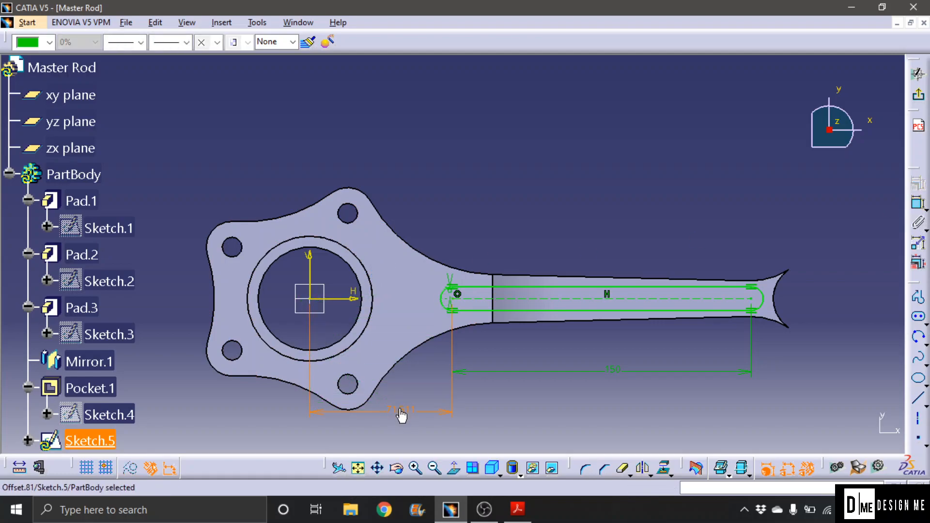
type("70")
key("Return")
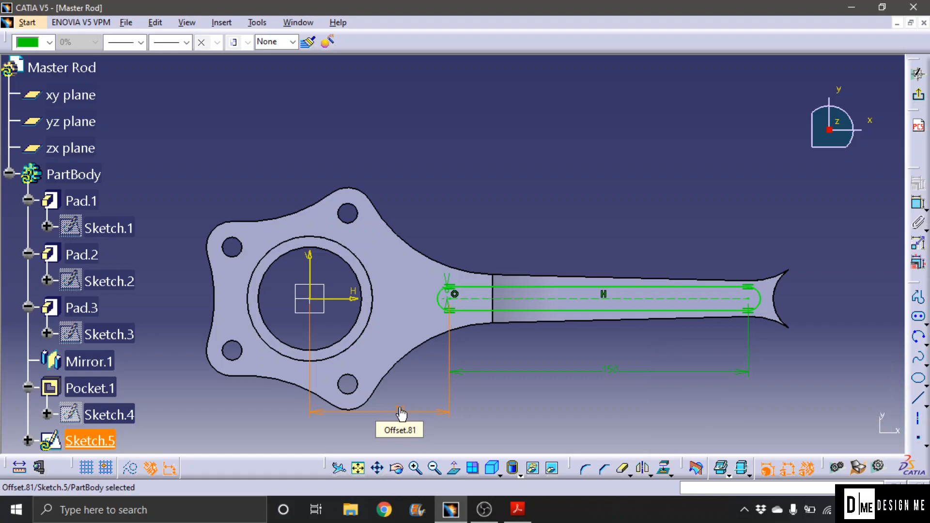
Exit the sketch and start a pocket from the elongated hole, flipping its cut direction toward the shank's upper face.
left_click(809, 356)
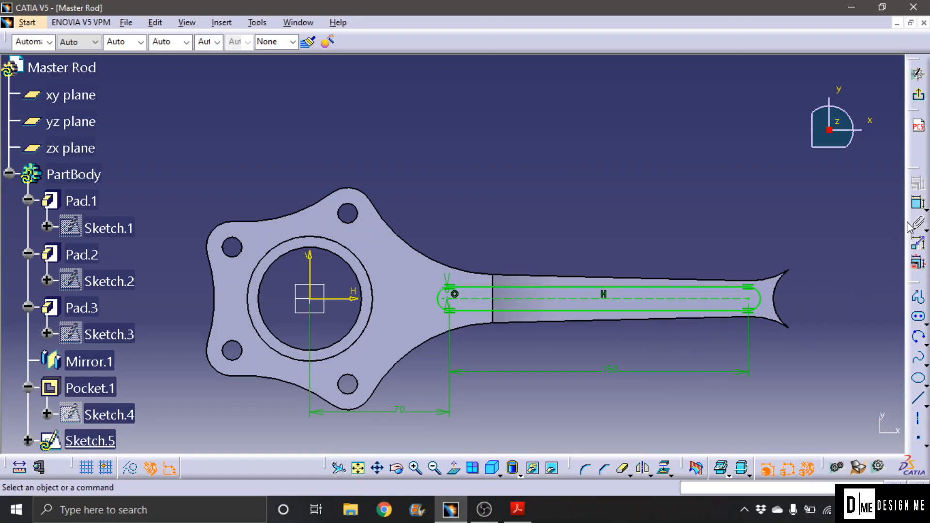
left_click(918, 95)
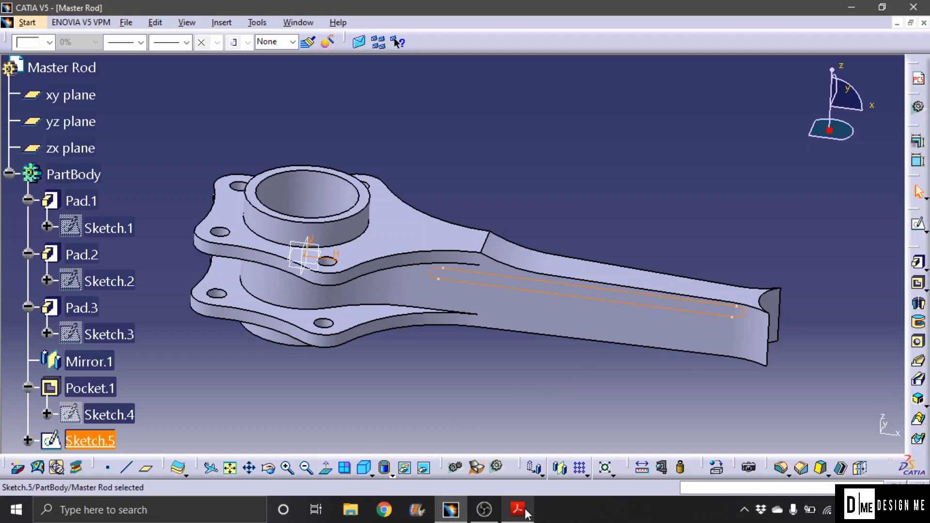
left_click(915, 290)
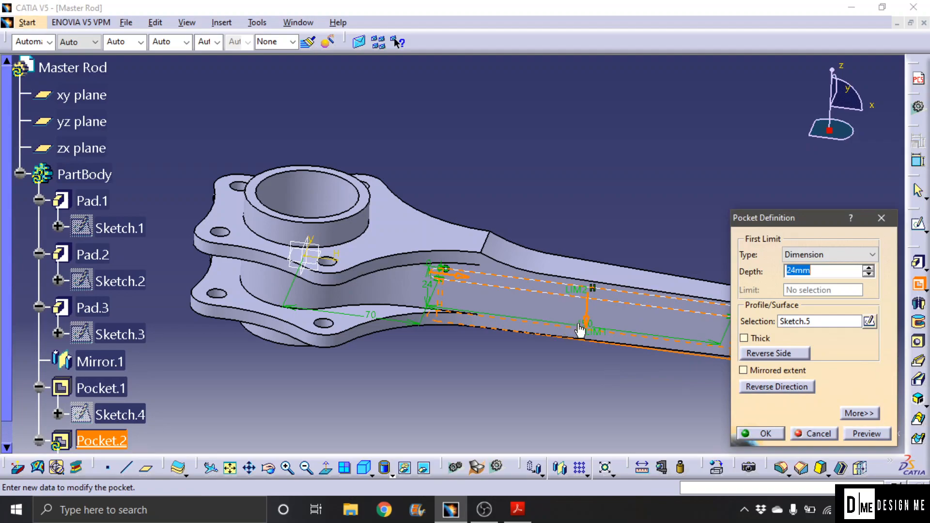
left_click(591, 328)
left_click(590, 325)
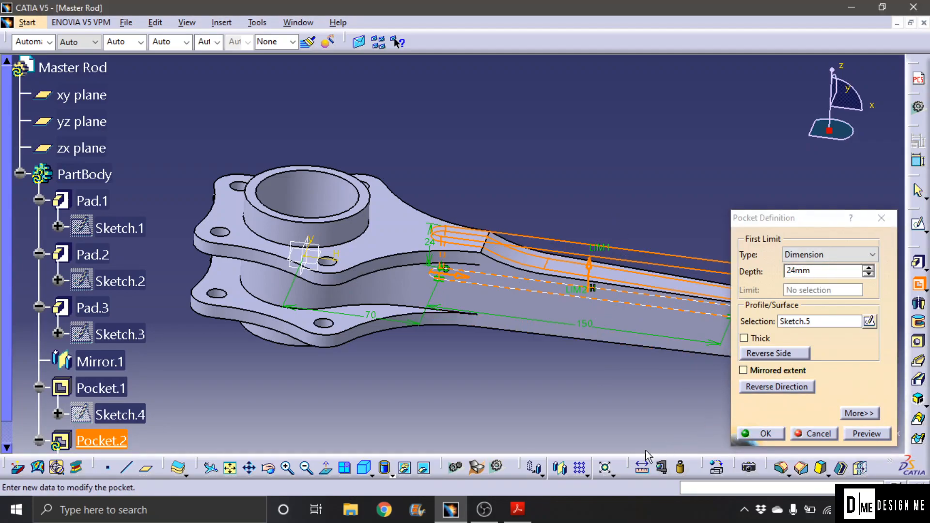
Check Section A-A in the Radial Engine PDF drawing and create the 24 mm deep pocket with its second limit at -2.5 mm.
left_click(517, 508)
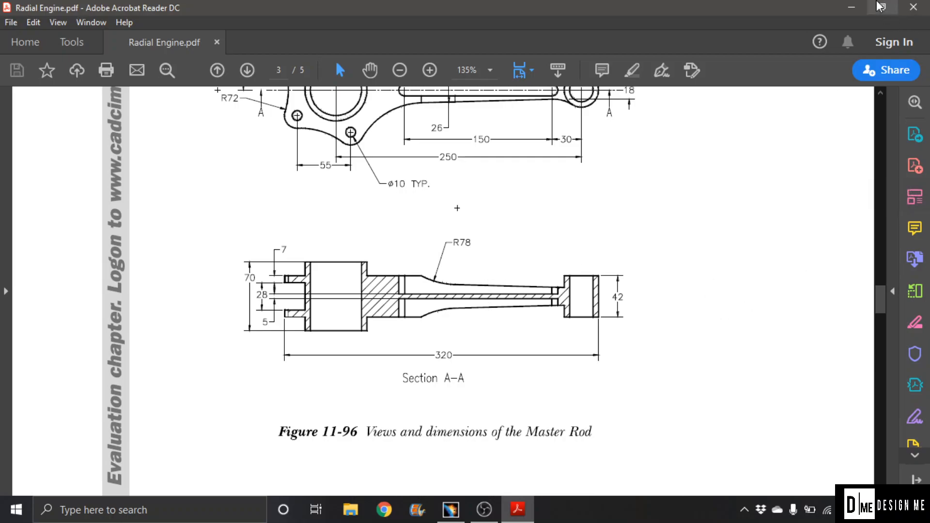
key("alt+Tab")
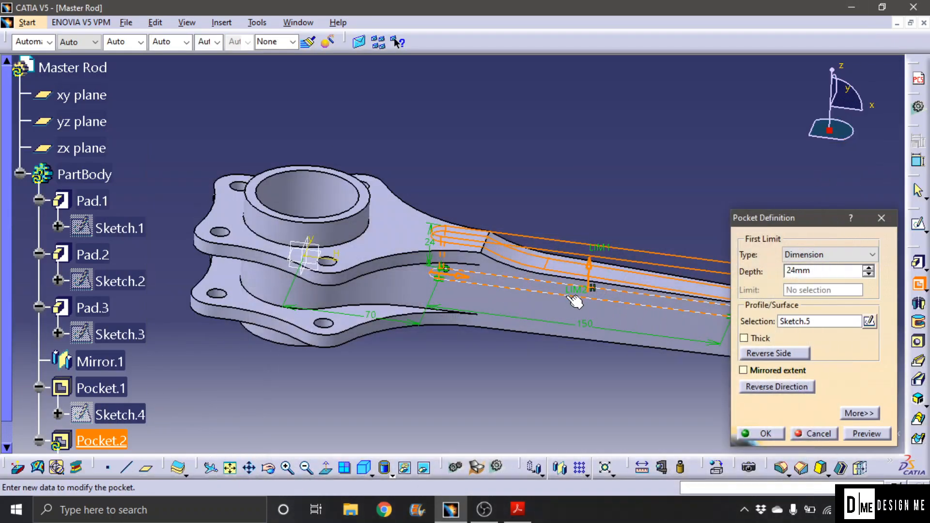
middle_click_drag(632, 314, 636, 179, "ctrl")
middle_click_drag(615, 375, 386, 328)
middle_click_drag(504, 348, 473, 332)
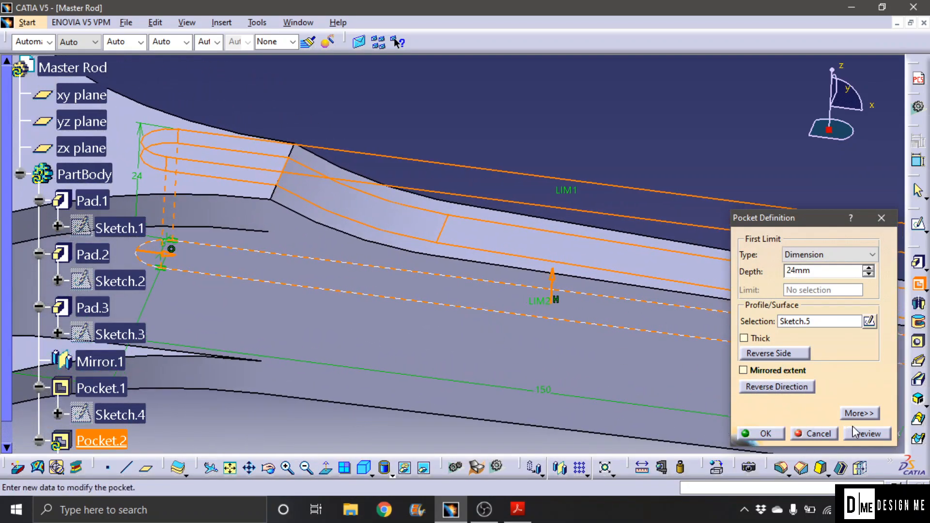
left_click(854, 414)
double_click(824, 270)
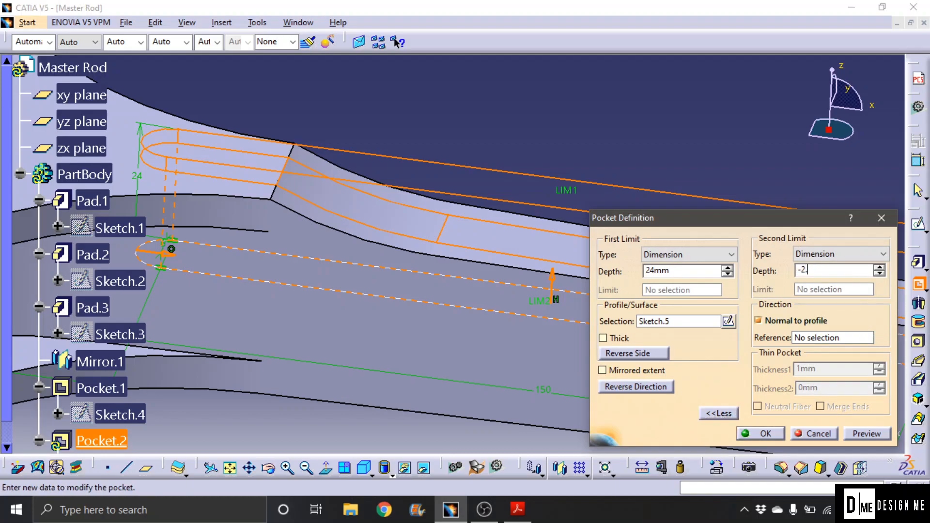
type("-2.5")
left_click(862, 434)
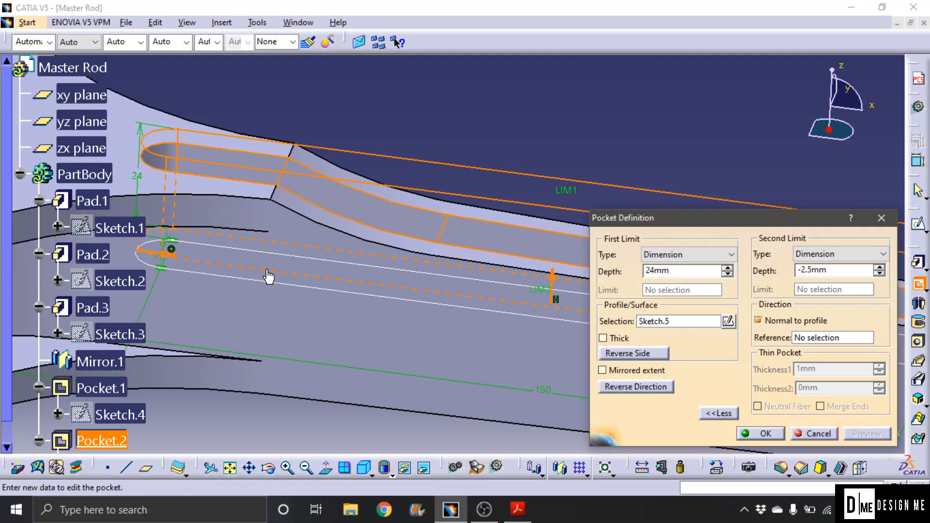
left_click(270, 273)
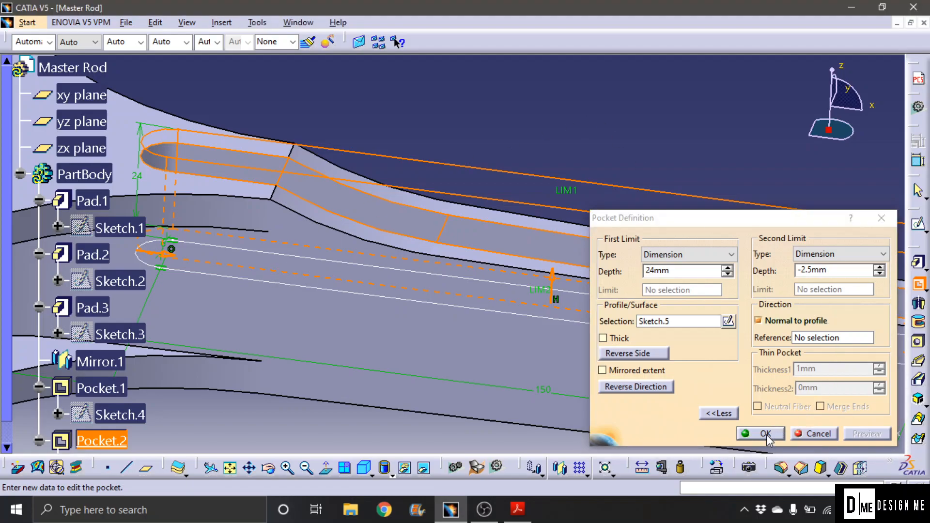
left_click(765, 433)
Mirror Pocket.1 and Pocket.2 about the xy plane.
middle_click_drag(655, 182, 518, 322)
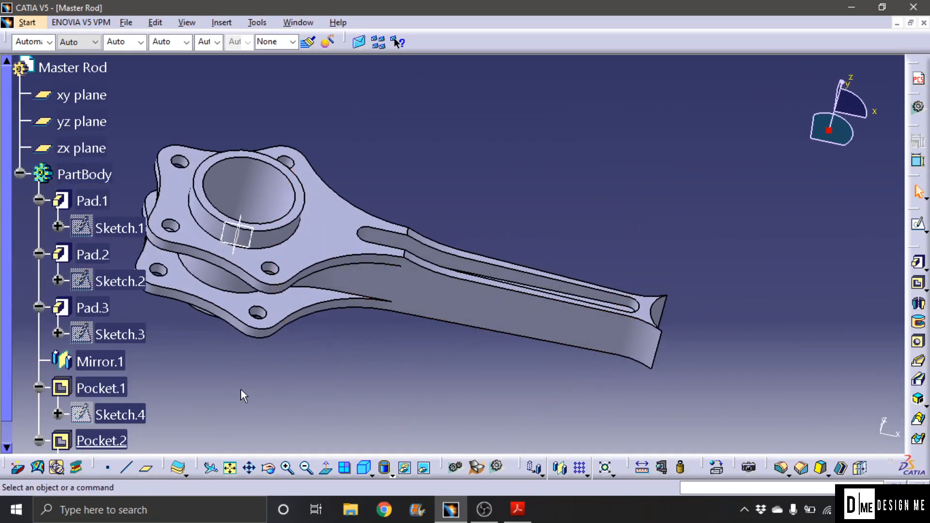
left_click(113, 388)
scroll(116, 378, "down", 2)
left_click(102, 401, "ctrl")
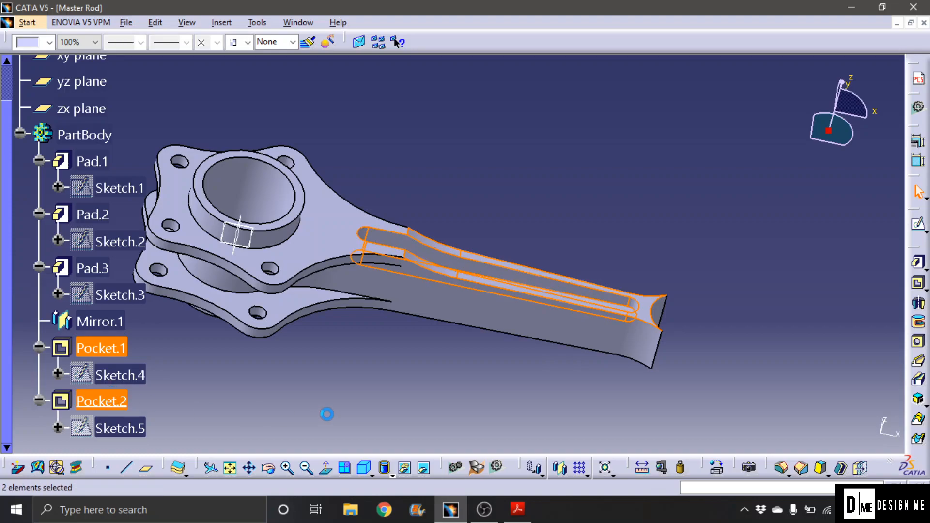
left_click(561, 469)
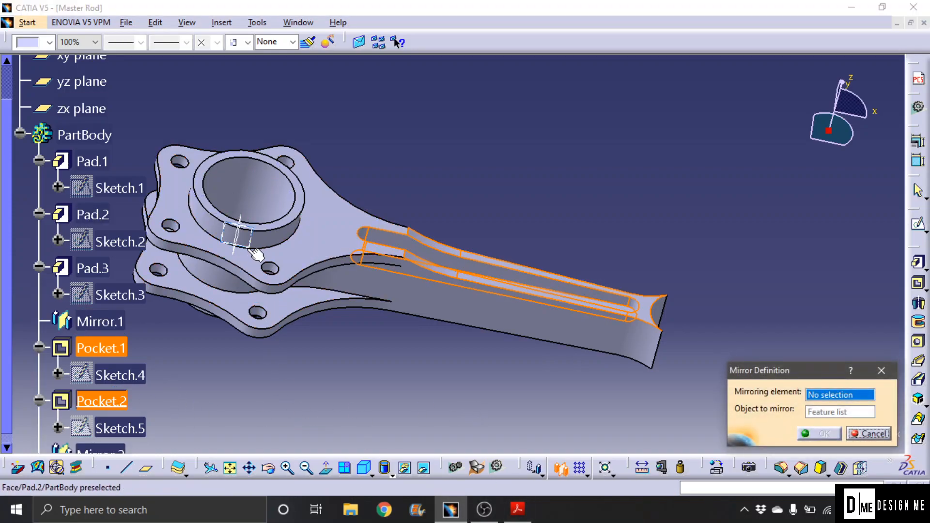
left_click(252, 249)
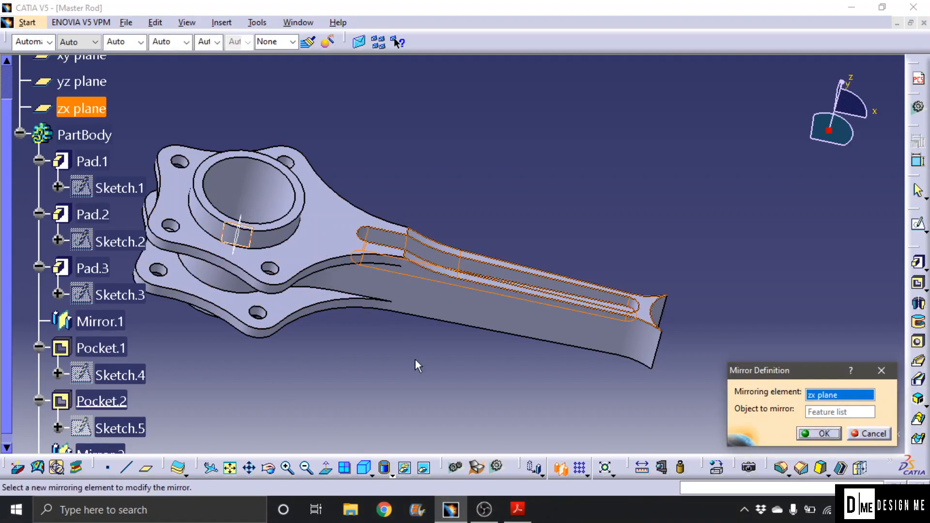
middle_click_drag(396, 374, 435, 314)
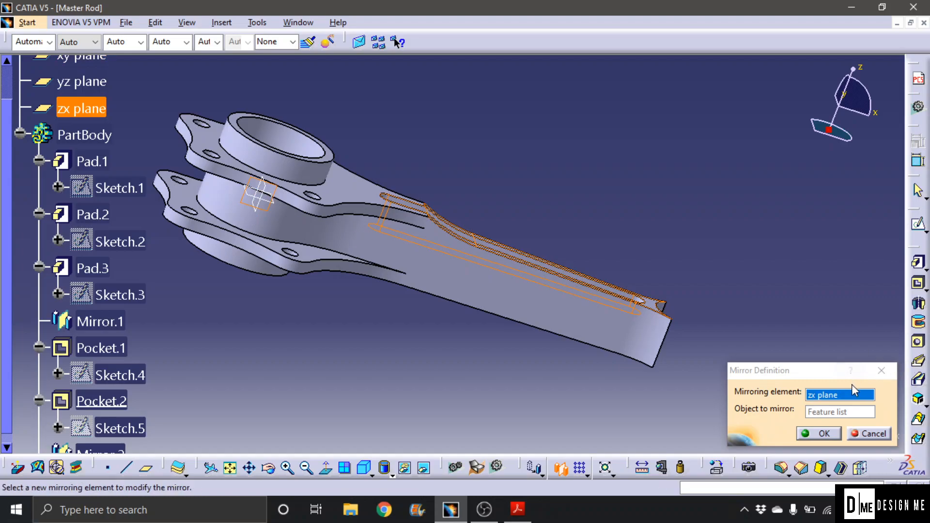
left_click(256, 201)
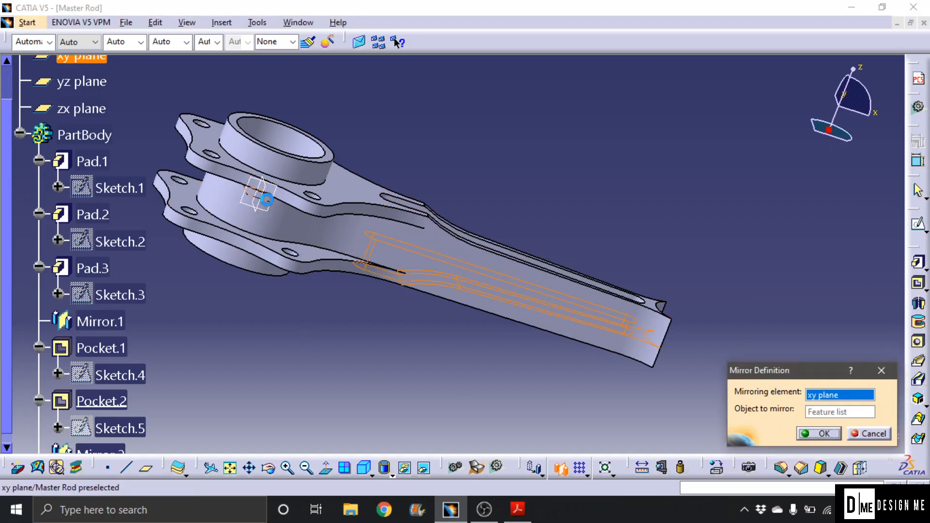
left_click(824, 433)
Start a sketch on the xy plane and draw two concentric circles at the shank's free end, about 34 mm and 17 mm in diameter.
middle_click_drag(473, 375, 287, 287)
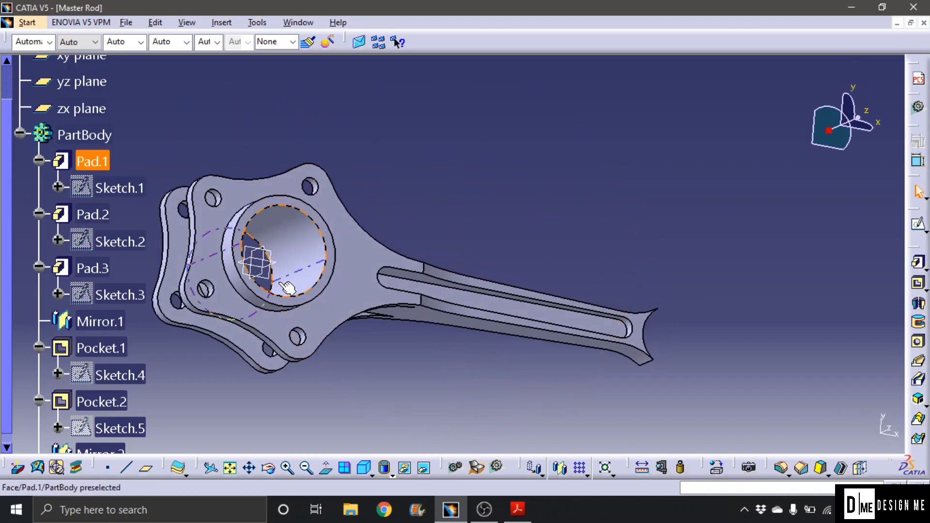
left_click(265, 254)
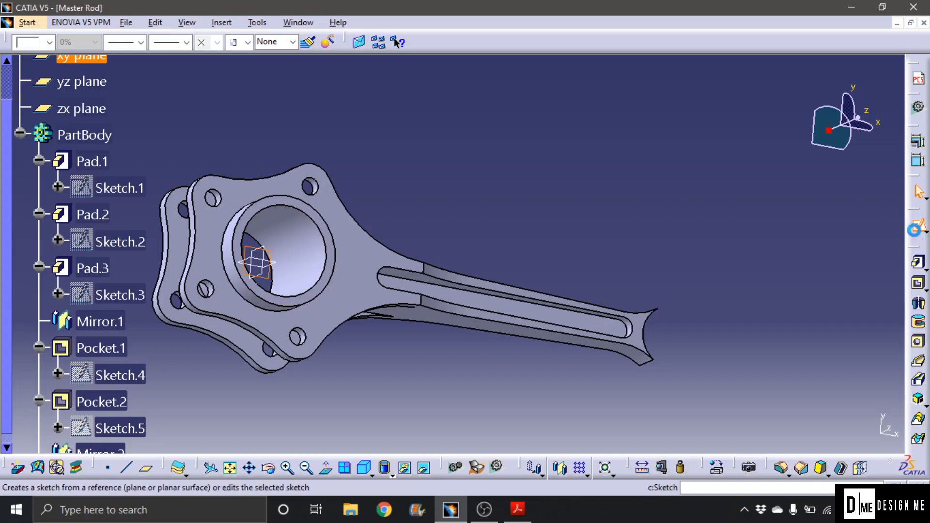
left_click(918, 224)
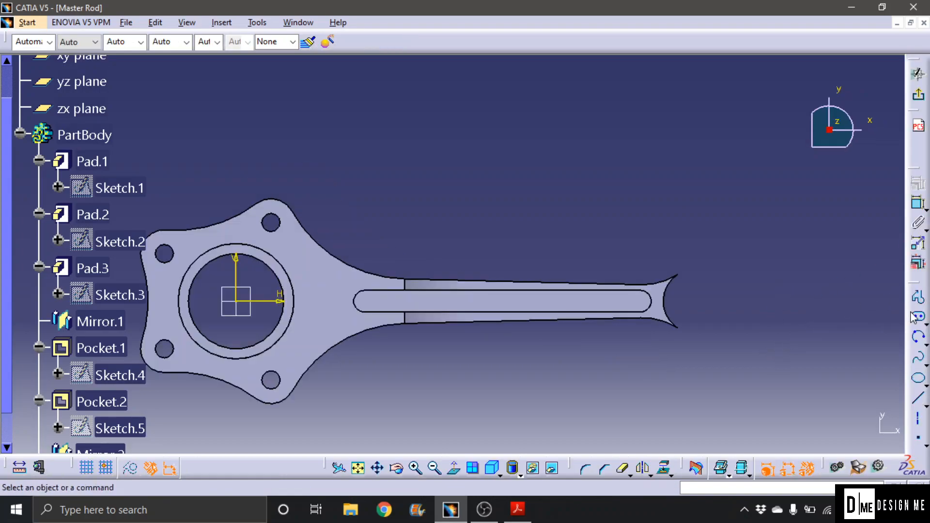
left_click(925, 343)
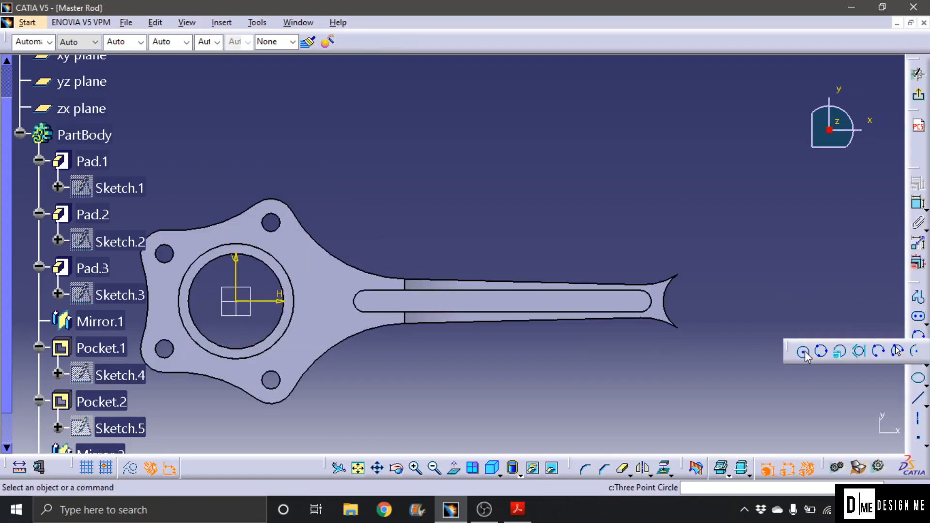
left_click(807, 352)
left_click(699, 300)
left_click(725, 283)
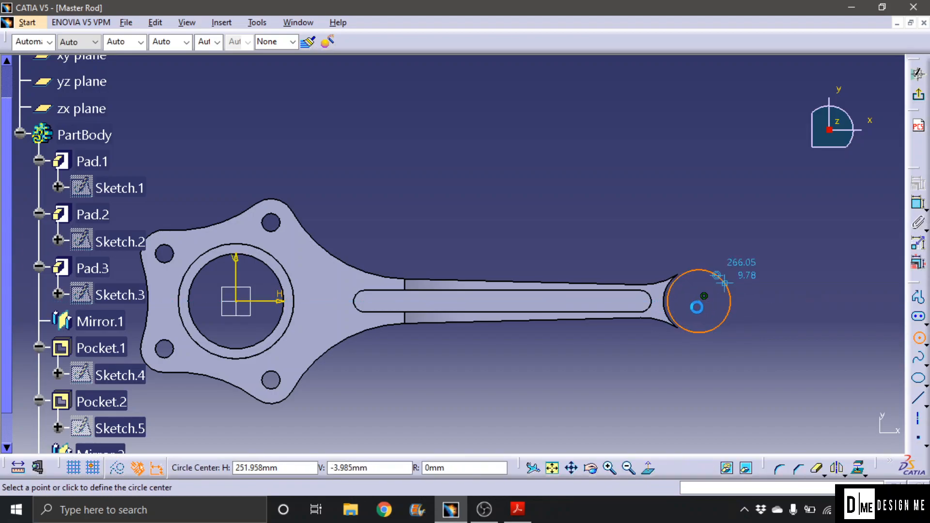
left_click(699, 300)
left_click(715, 301)
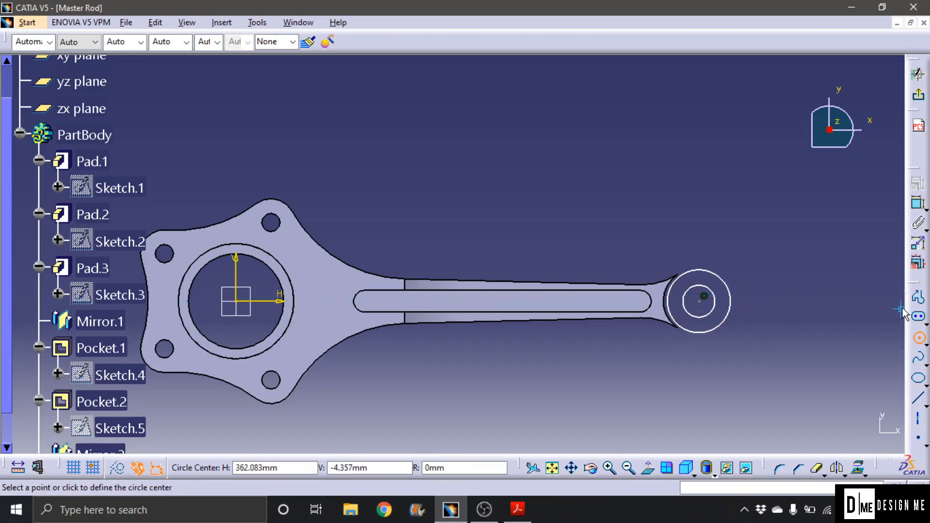
Dimension the inner circle at the shank's end and set its diameter to 24 mm.
left_click(918, 297)
left_click(715, 299)
left_click(782, 298)
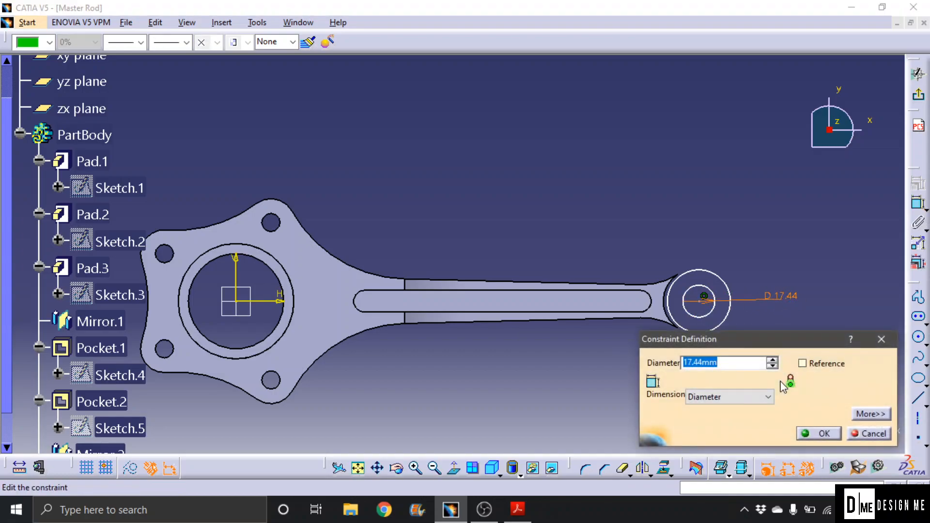
type("24")
left_click(818, 434)
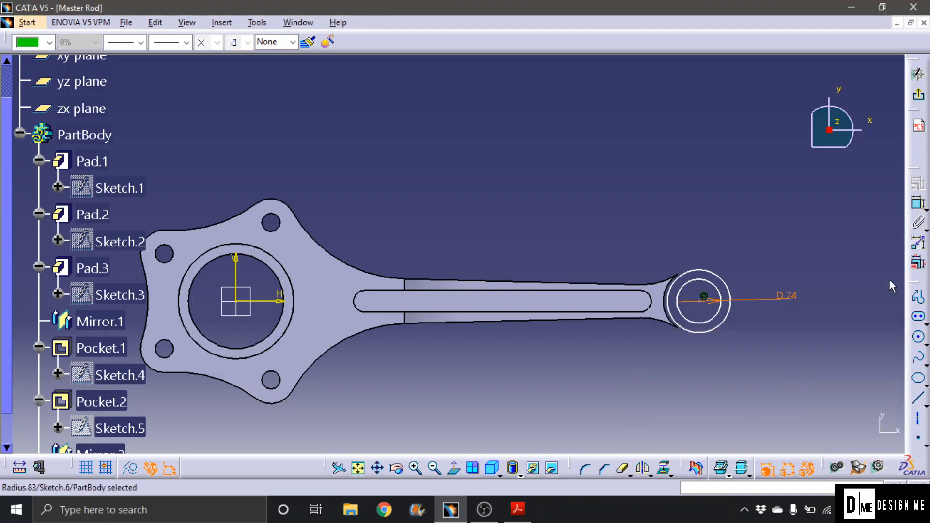
Dimension the outer circle at the shank's end and set its diameter to 35 mm.
left_click(918, 205)
left_click(725, 285)
left_click(766, 289)
double_click(764, 281)
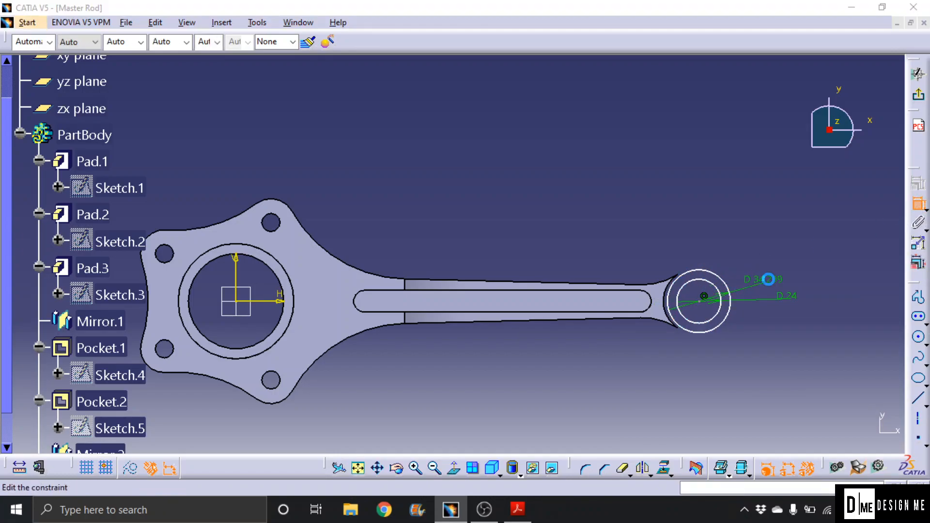
type("35")
key("Return")
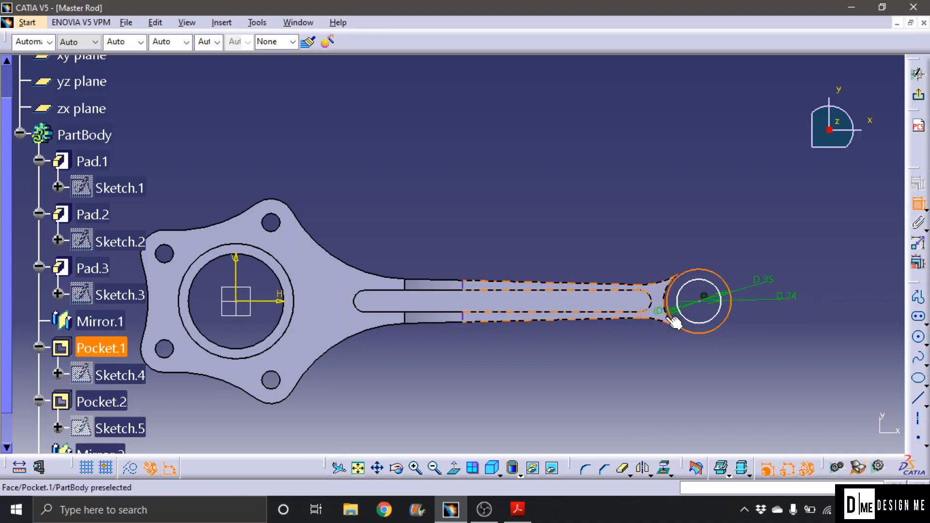
key("Escape")
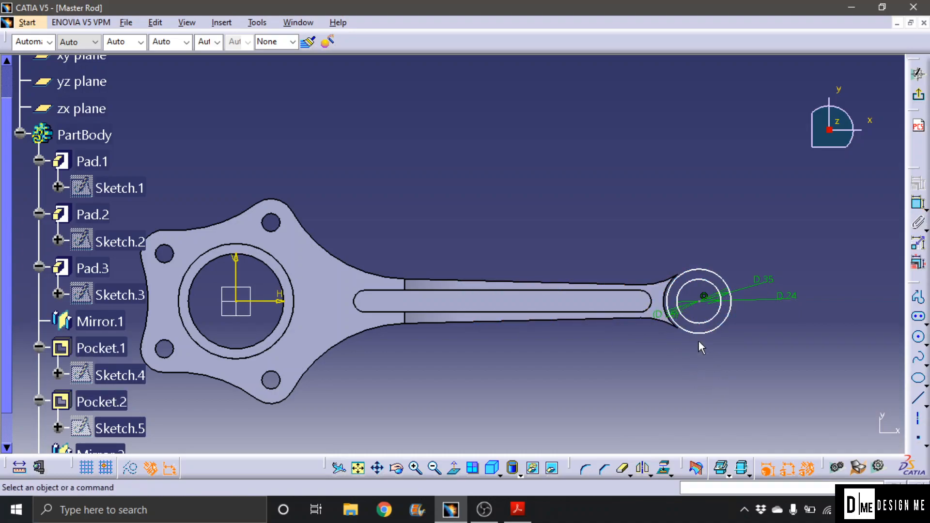
Try to constrain the outer circle coincident with the shank's concave end arc.
left_click(675, 316)
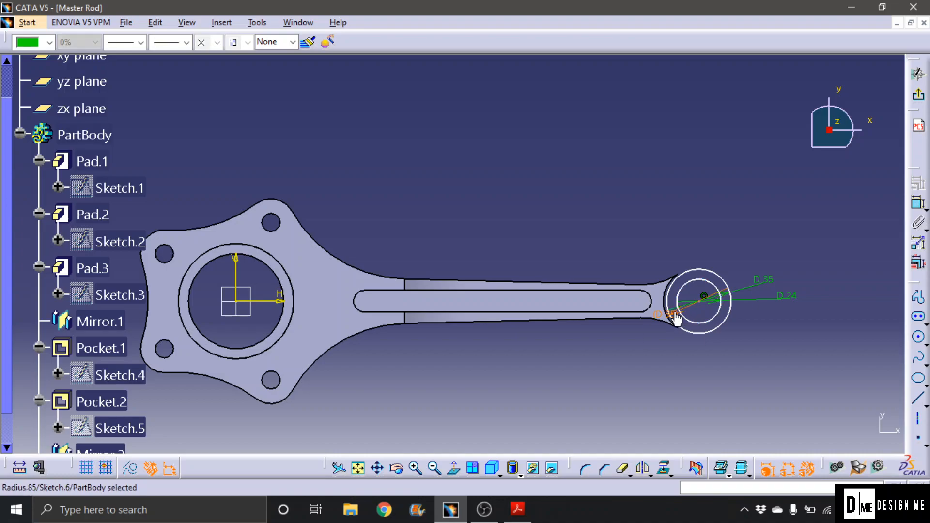
left_click(679, 323)
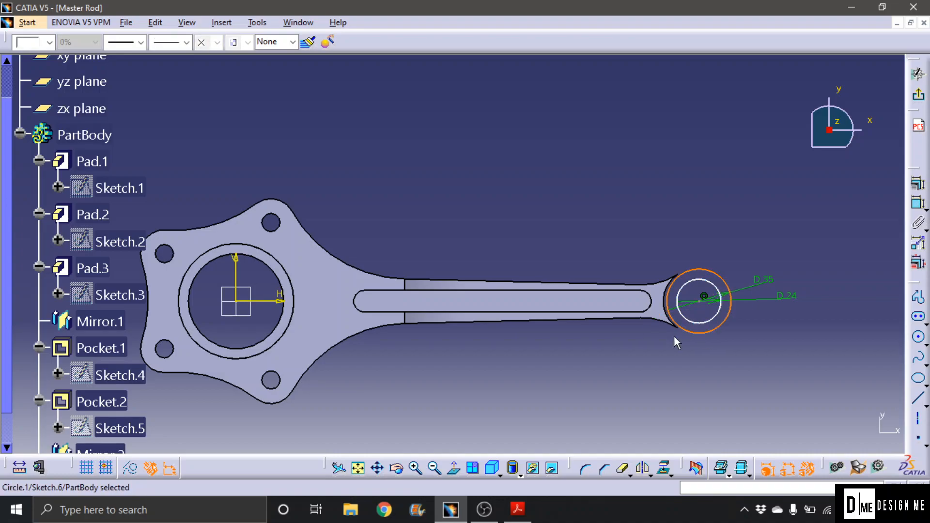
left_click(666, 306, "ctrl")
left_click(916, 187)
left_click(829, 302)
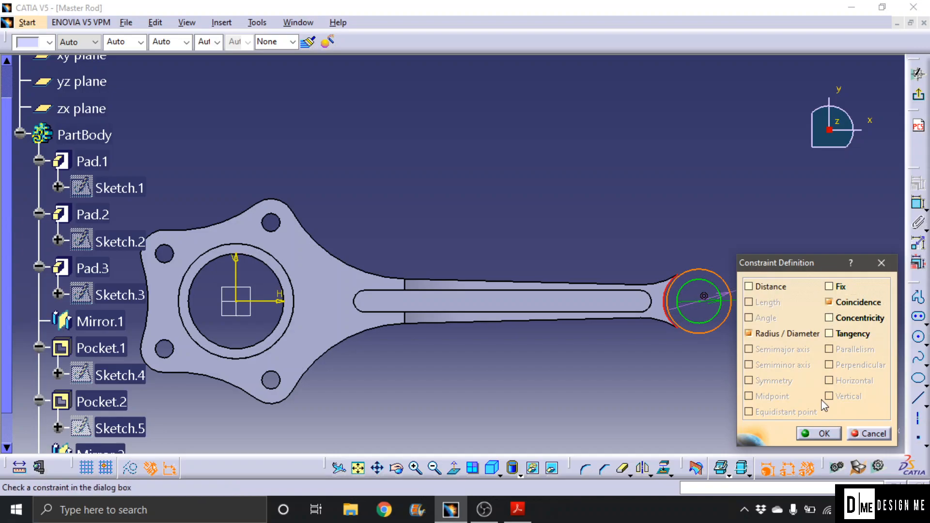
left_click(822, 434)
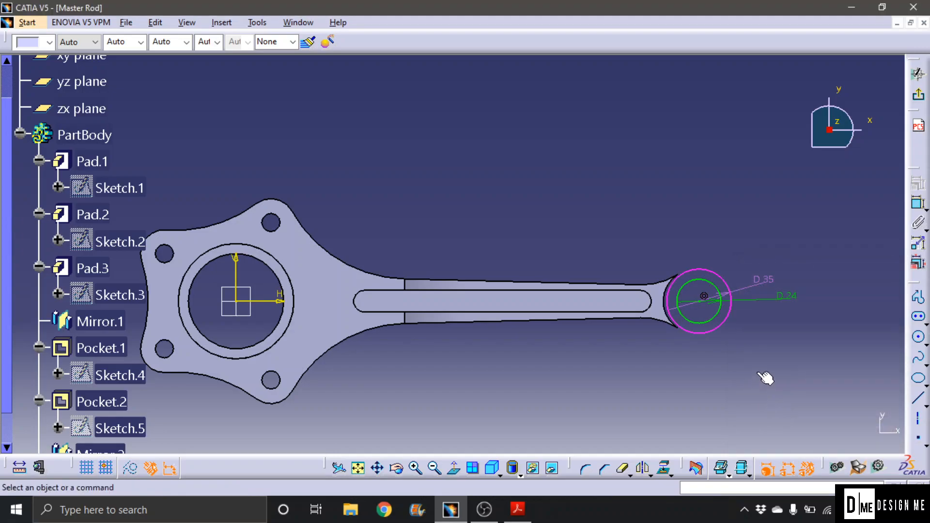
Delete the extra reference diameter constraints left by the coincidence attempt on the outer circle.
double_click(660, 315)
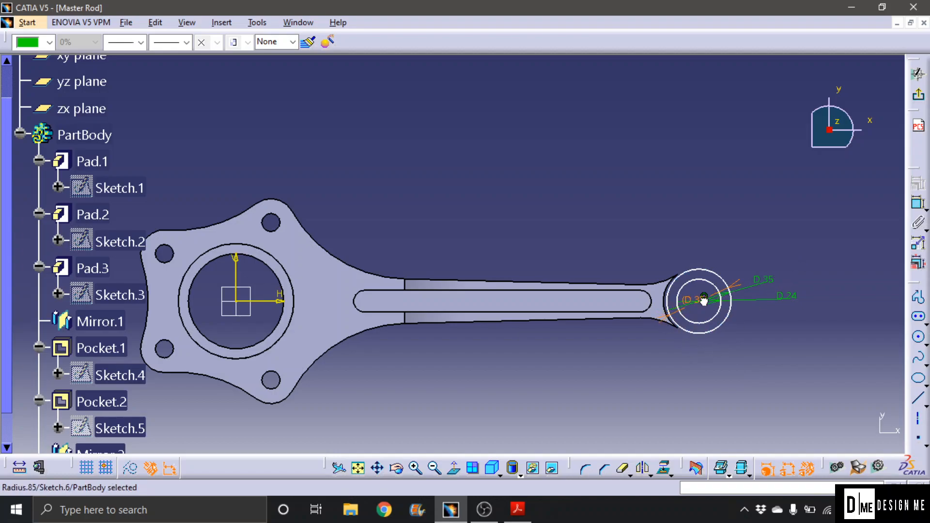
key("Delete")
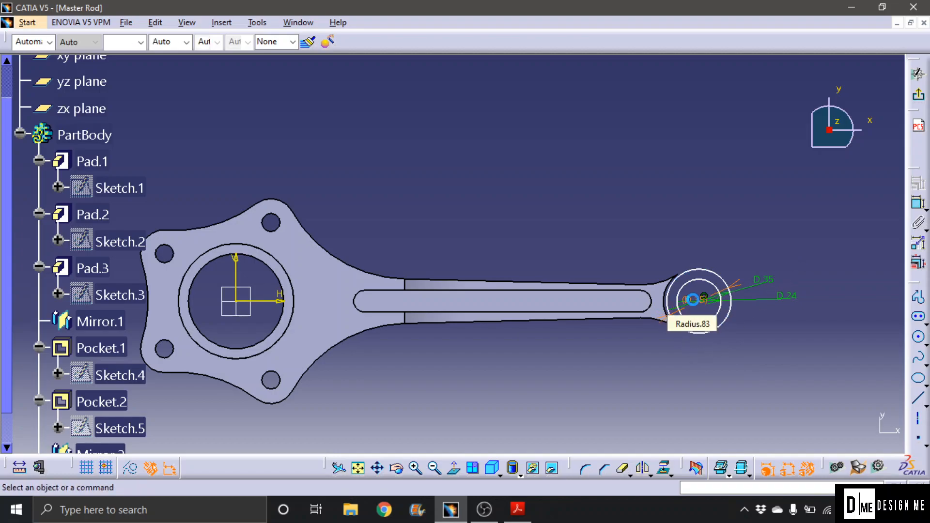
Retry the coincidence constraint between the outer circle and the shank's concave end arc.
left_click(668, 310)
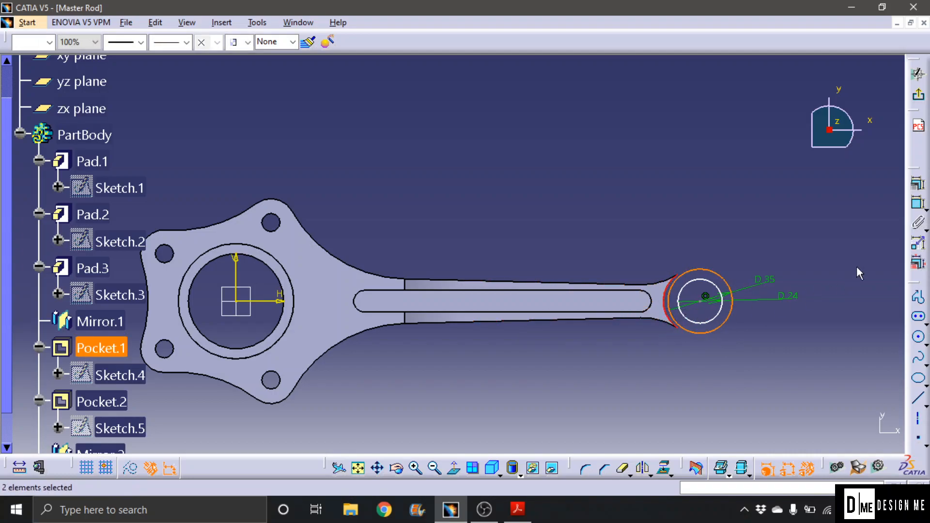
left_click(917, 242)
left_click(828, 304)
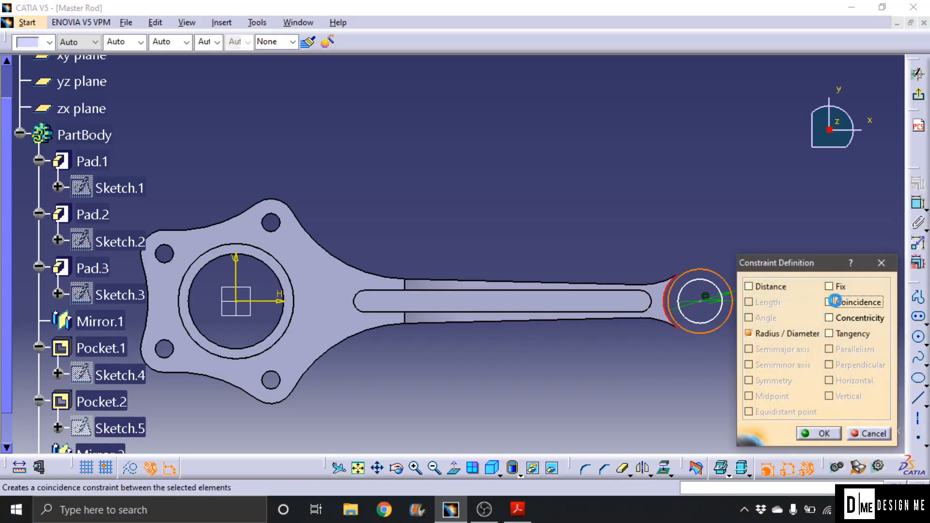
left_click(818, 429)
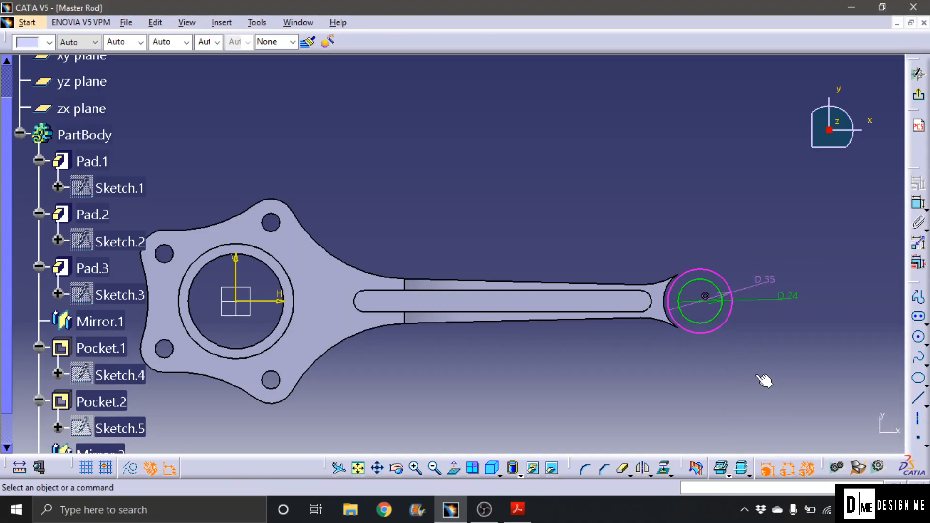
left_click(774, 375)
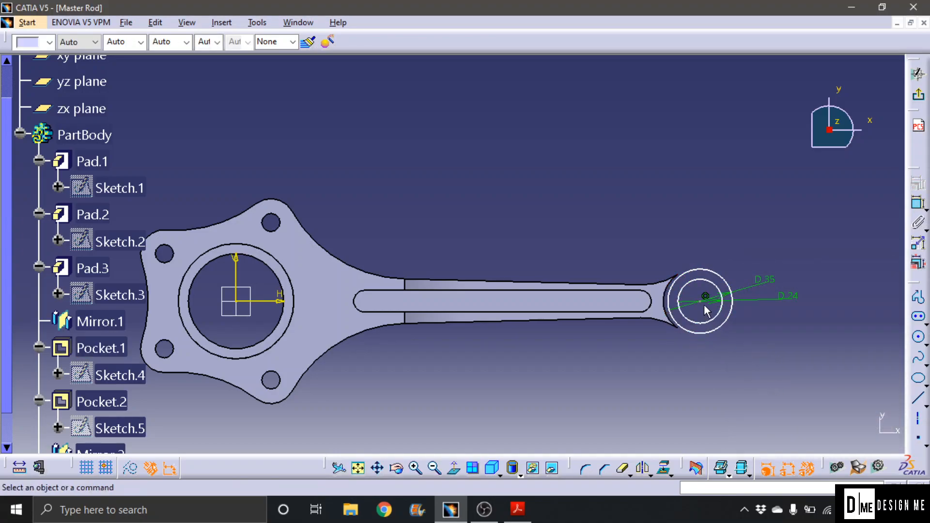
Pull the two circles clear of the shank and make the outer circle concentric with the shank's concave end arc.
left_click_drag(707, 313, 721, 334)
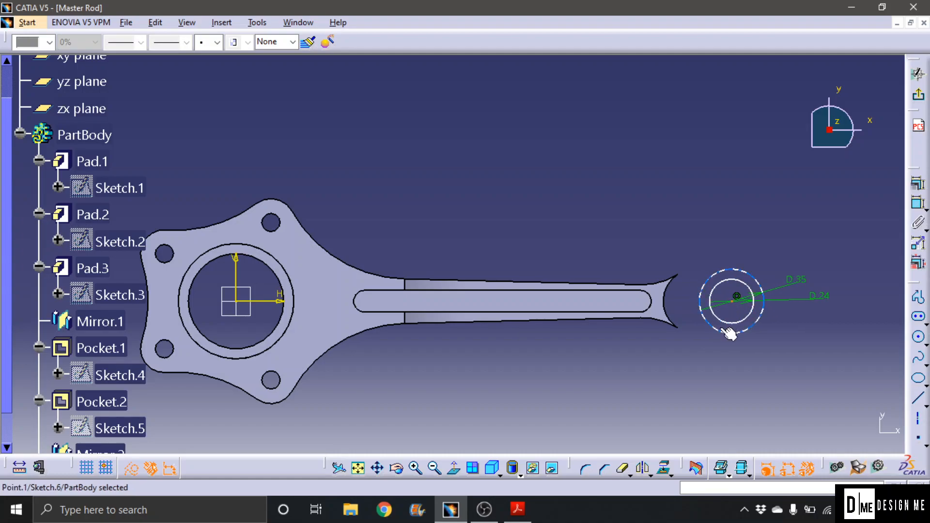
left_click(706, 321, "ctrl")
left_click(670, 314, "ctrl")
left_click(684, 353)
left_click(676, 322)
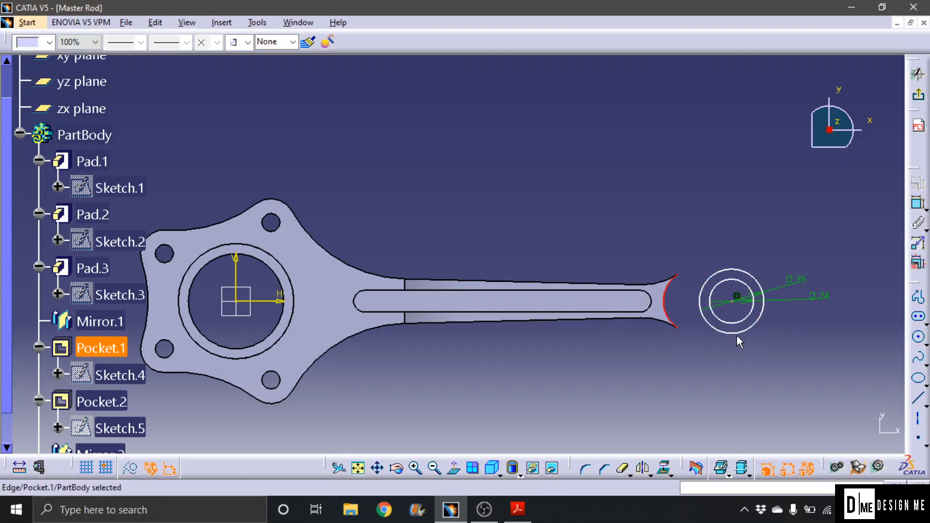
left_click(716, 328, "ctrl")
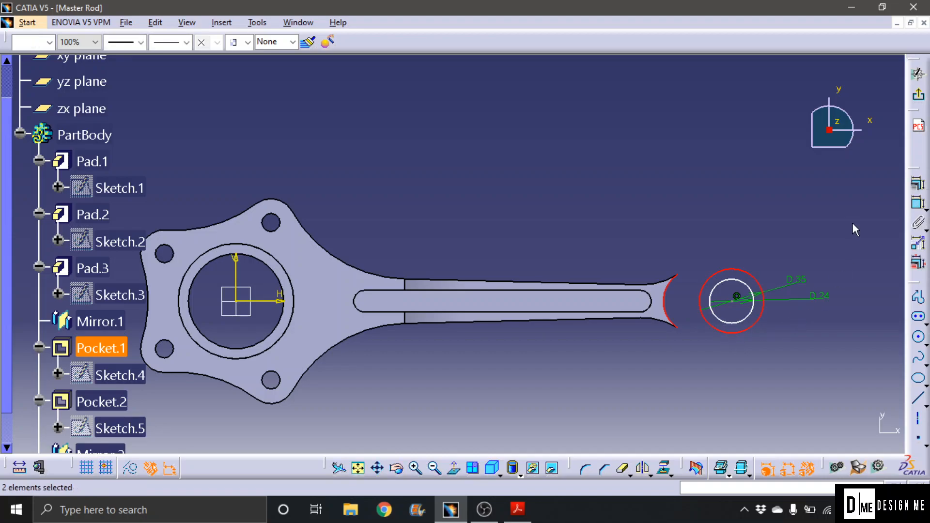
left_click(914, 201)
left_click(857, 319)
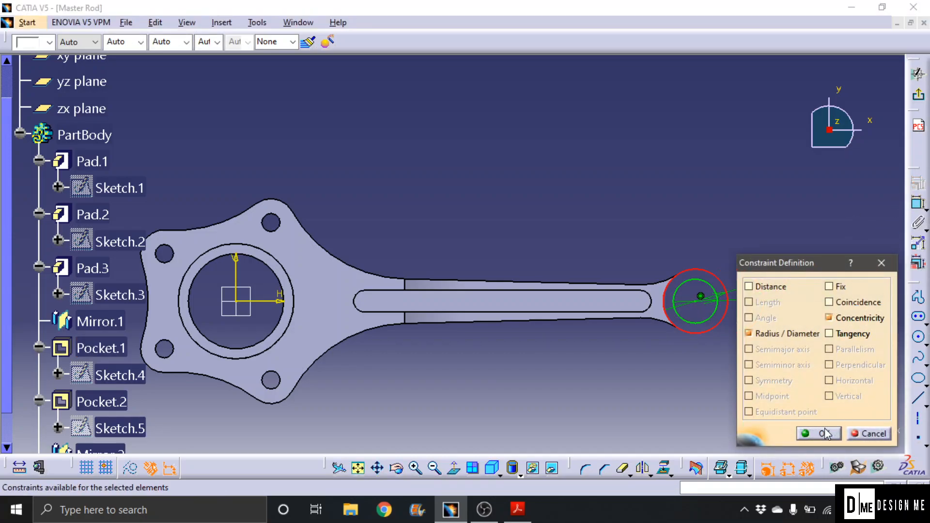
left_click(827, 435)
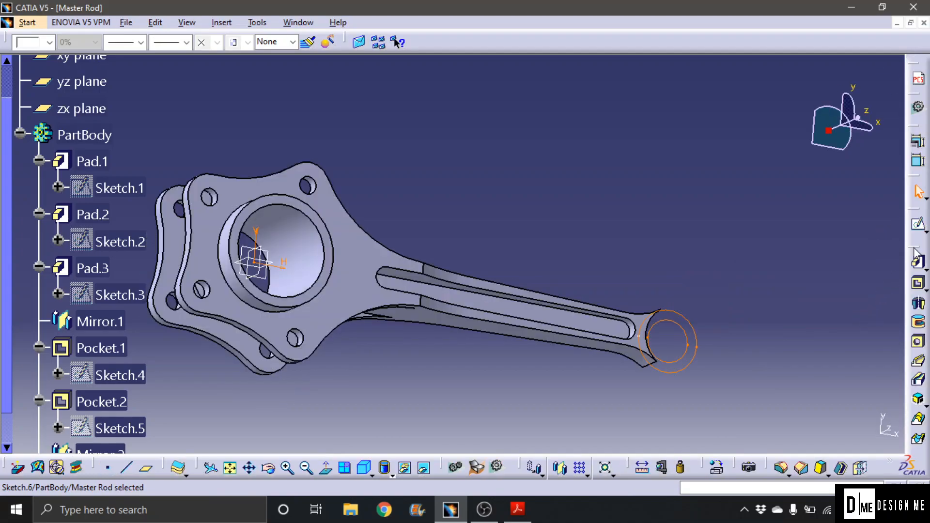
Pad the two-circle sketch with mirrored extent to form the hollow small-end boss.
left_click(917, 262)
left_click(744, 371)
double_click(800, 270)
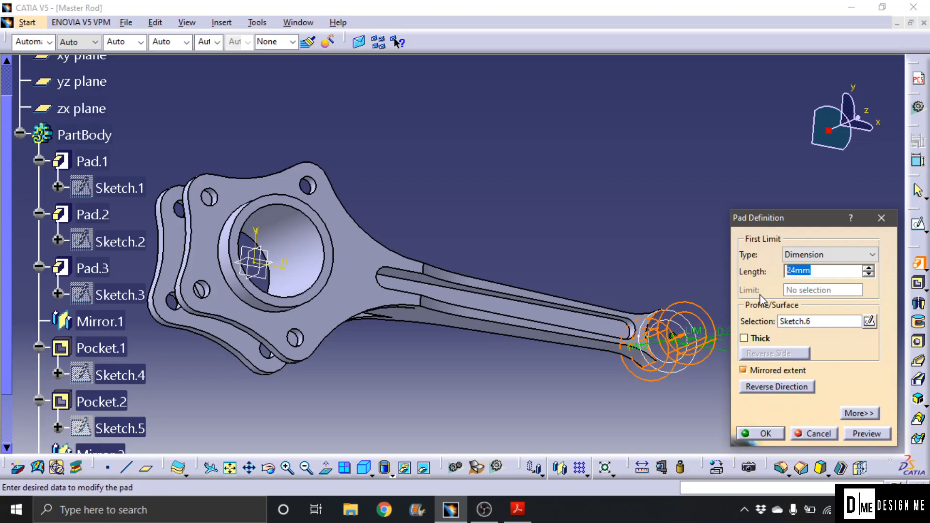
key("Return")
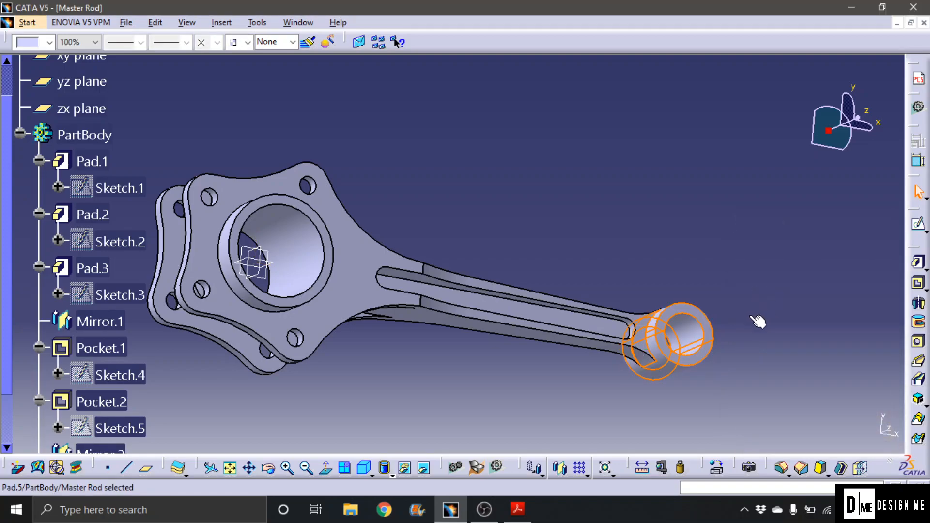
middle_click_drag(523, 380, 461, 383)
left_click(126, 22)
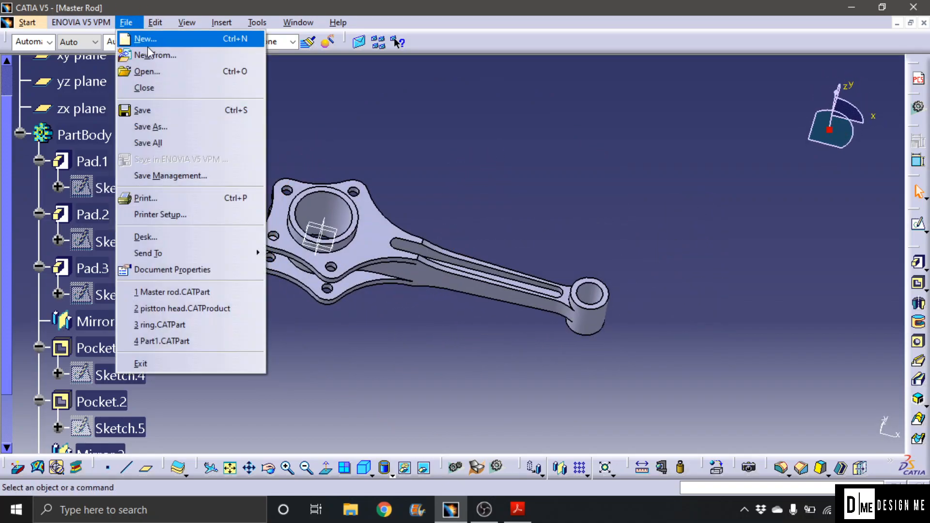
left_click(158, 126)
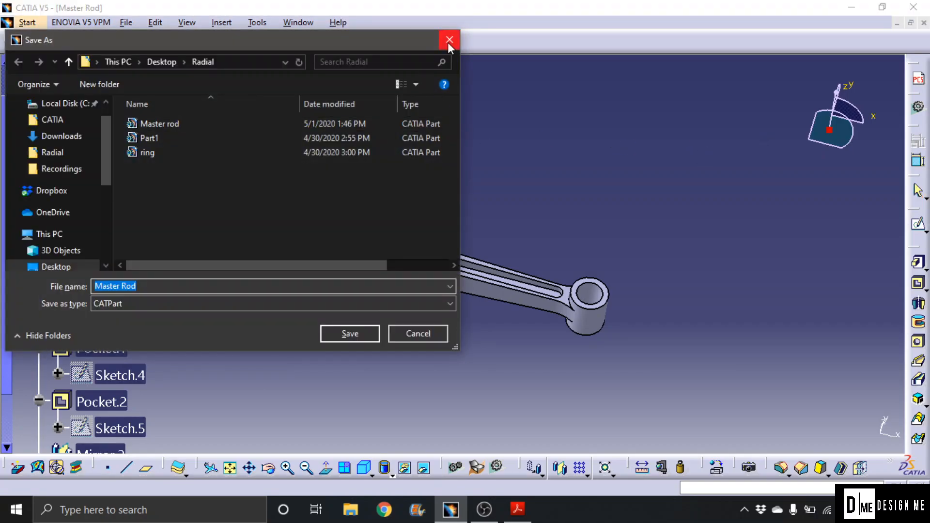
left_click(448, 35)
left_click(126, 22)
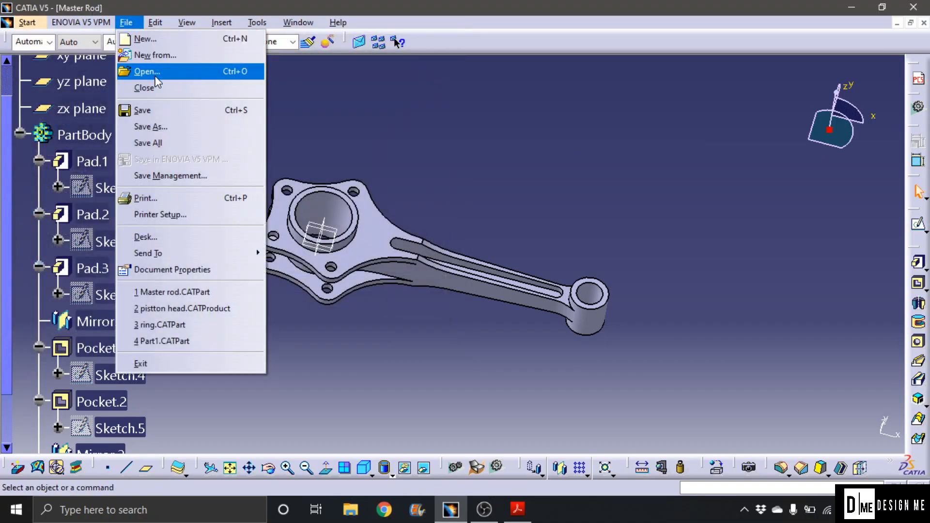
left_click(146, 110)
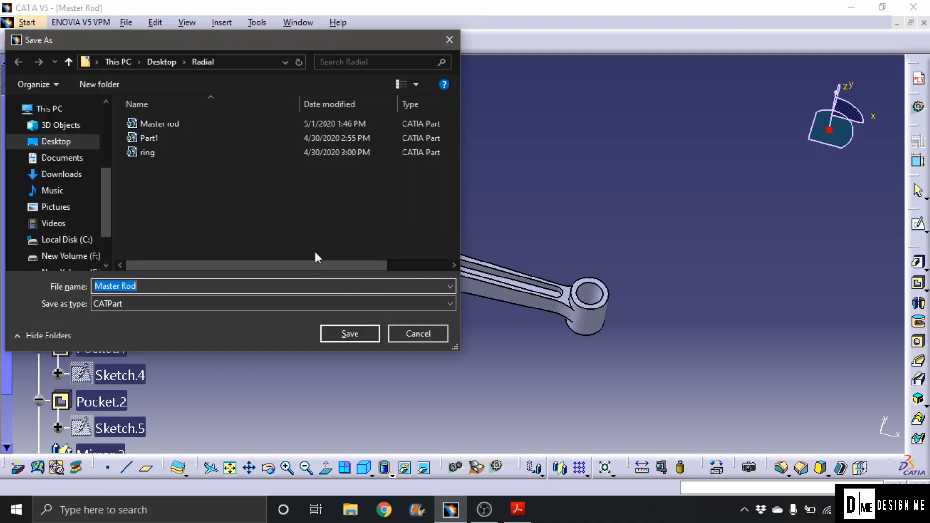
left_click(426, 334)
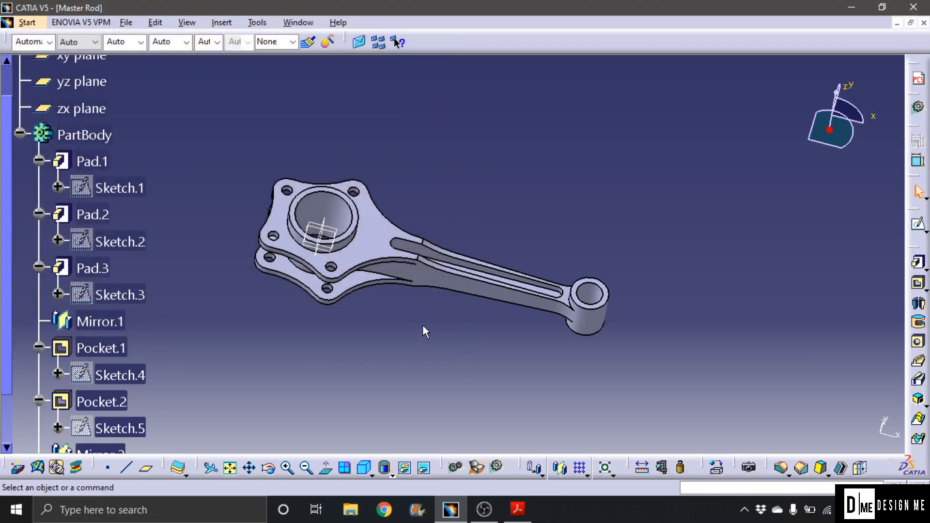